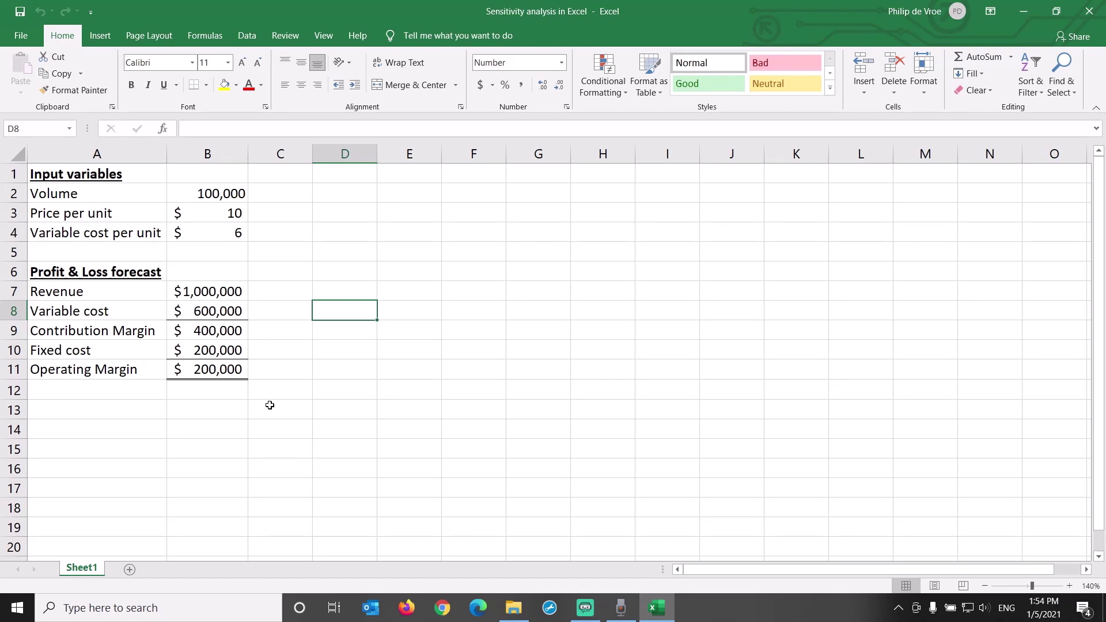
Review the input variables block, Volume and Price rows, and the operating margin formula in B11.
left_click_drag(120, 172, 225, 236)
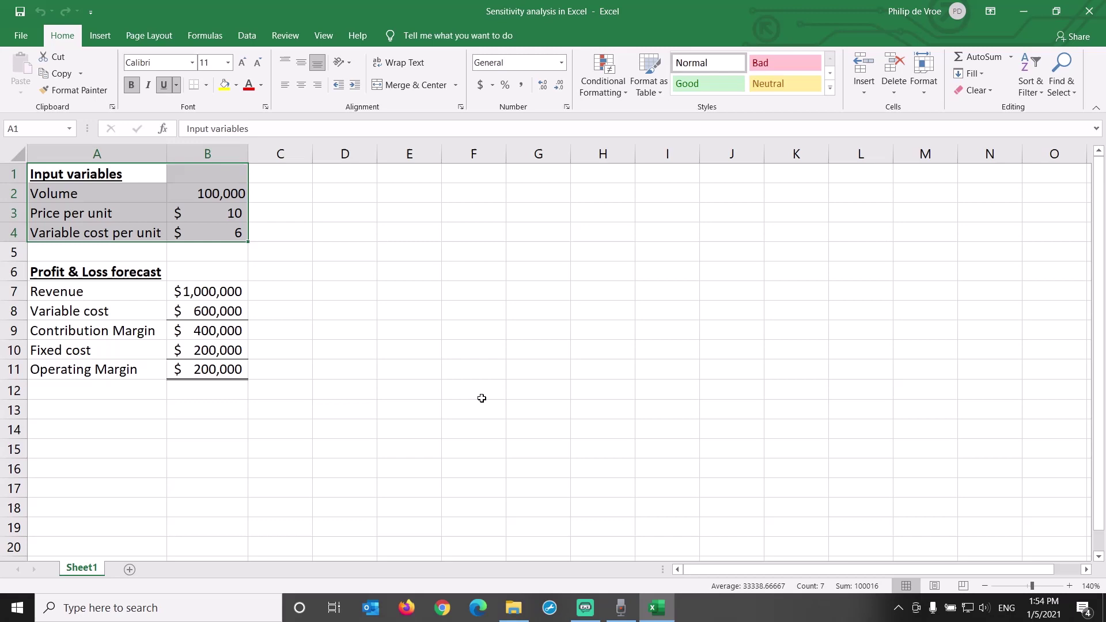
left_click_drag(143, 195, 211, 193)
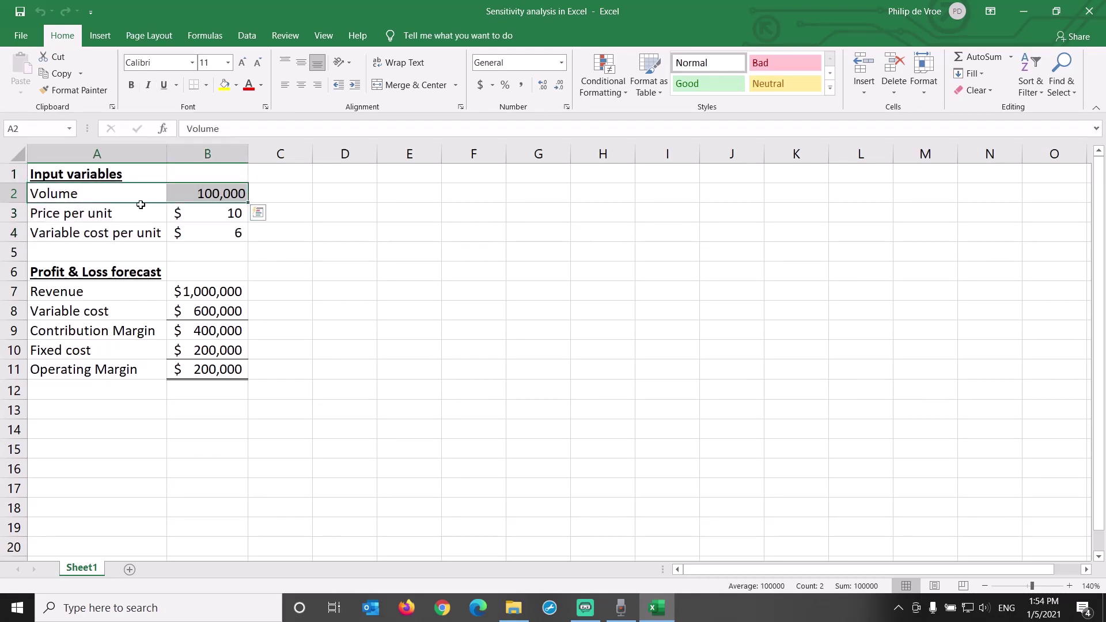
left_click_drag(141, 212, 237, 233)
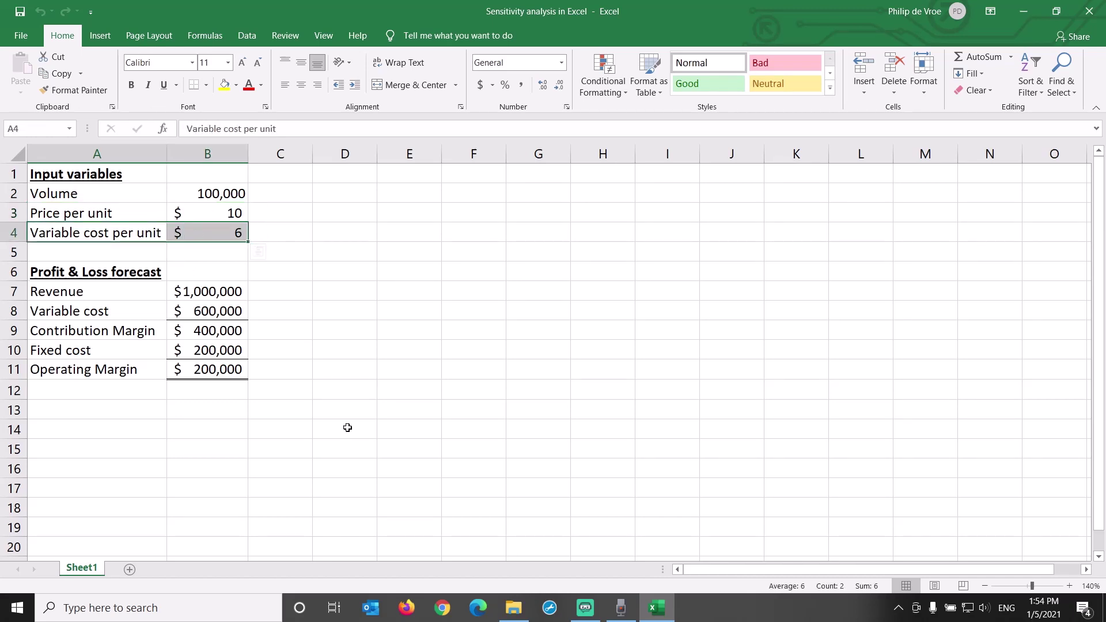
left_click_drag(127, 369, 200, 372)
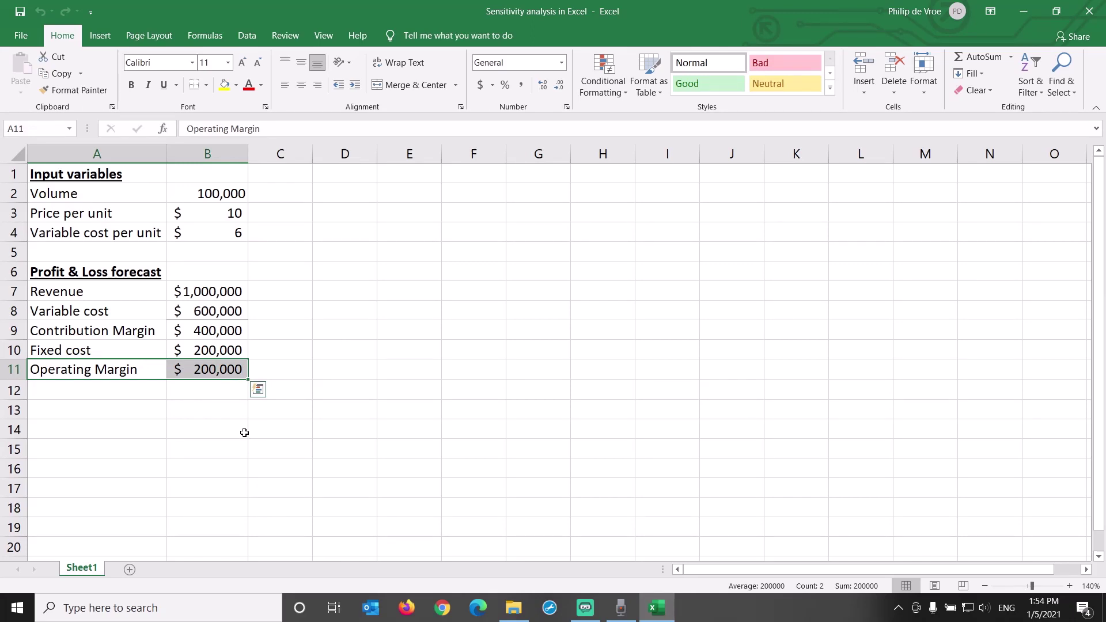
left_click(212, 367)
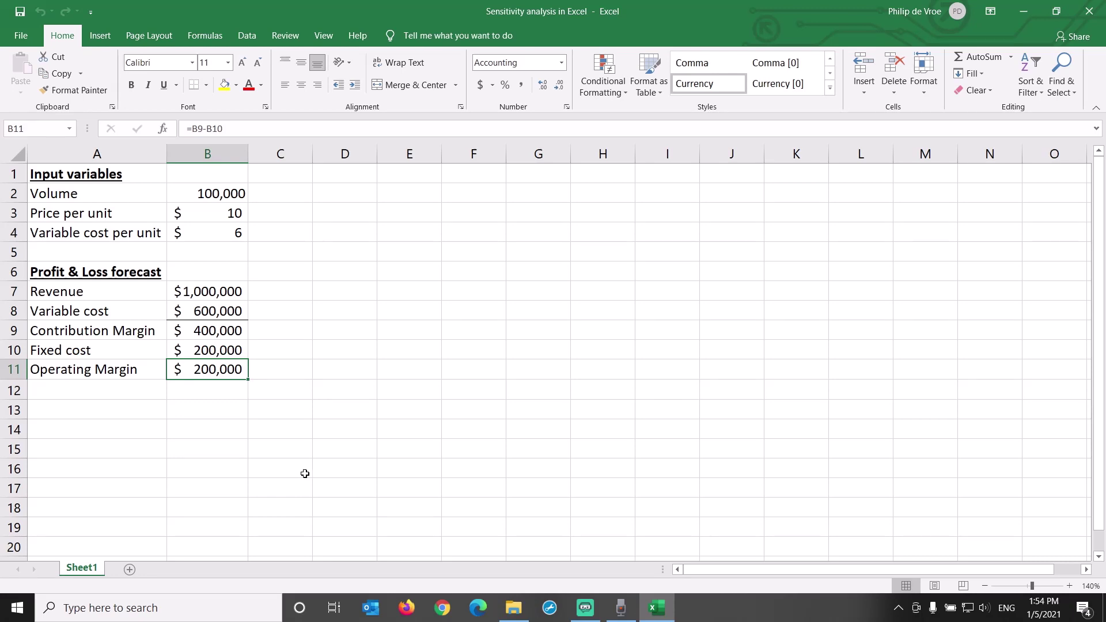
Inspect the revenue formula in B7 and trace its precedents.
left_click(227, 294)
key("Down")
key("Down")
key("Down")
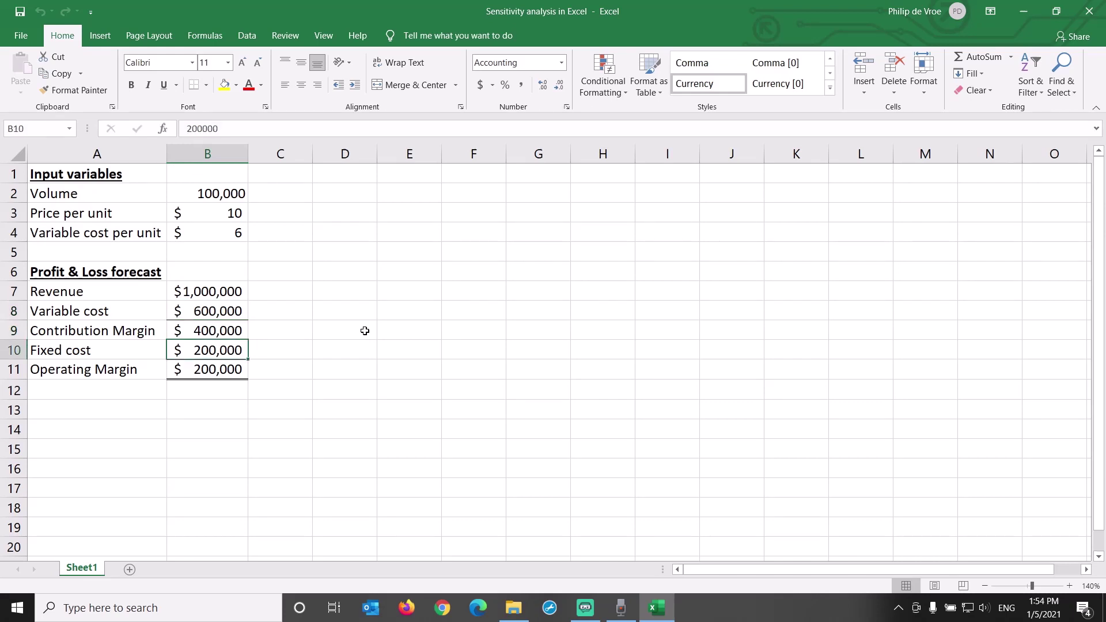
key("Down")
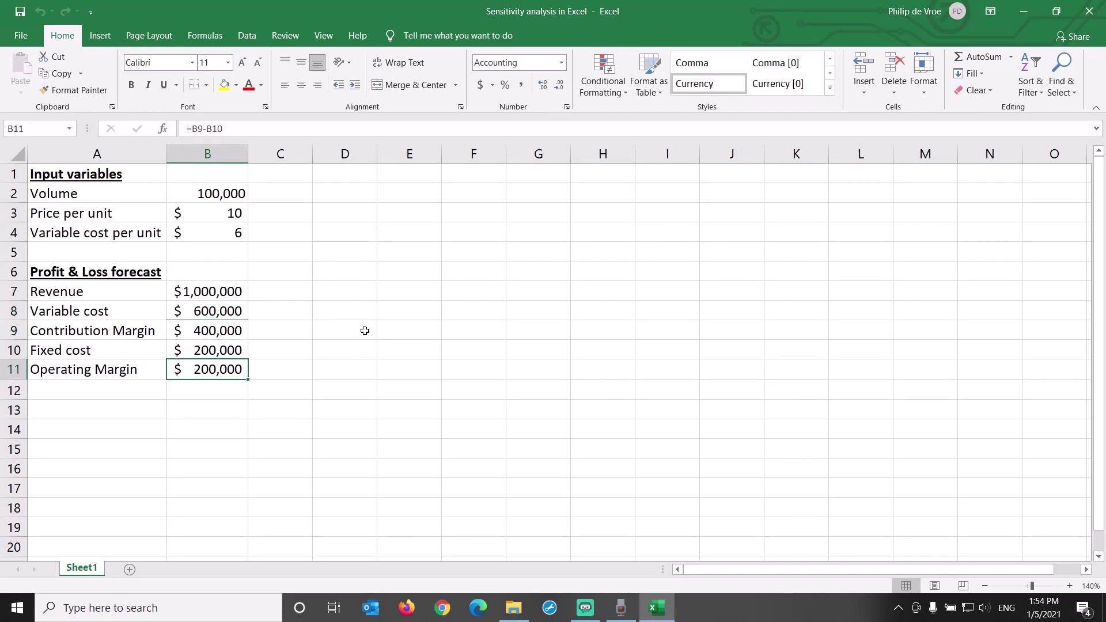
left_click(229, 294)
left_click(209, 36)
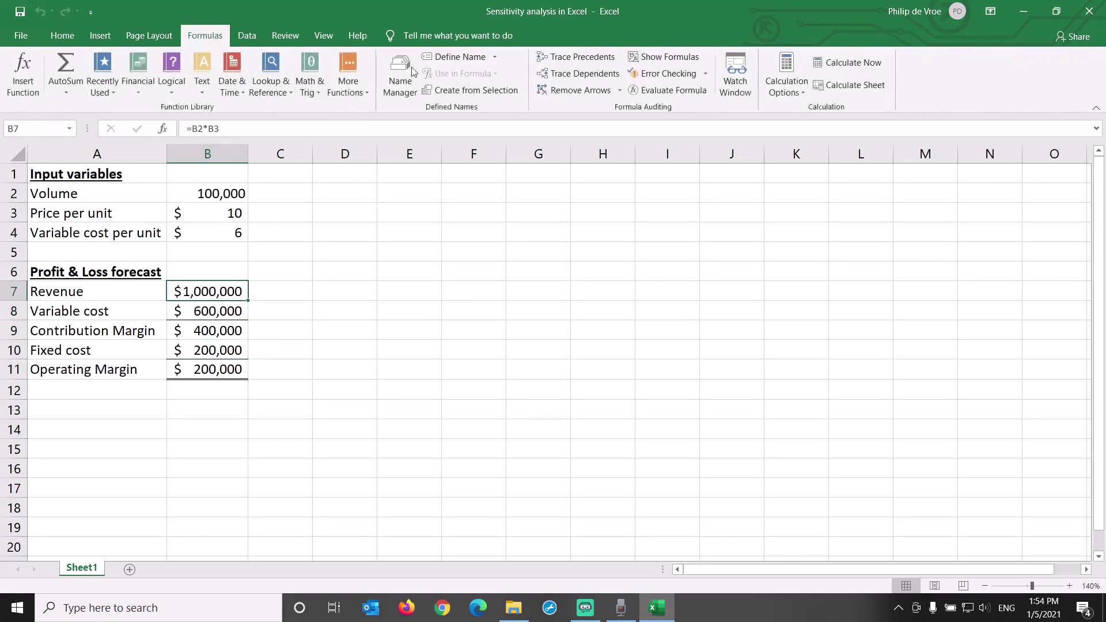
left_click(593, 58)
left_click(600, 92)
Trace the precedents of variable cost B8 and contribution margin B9.
left_click(227, 313)
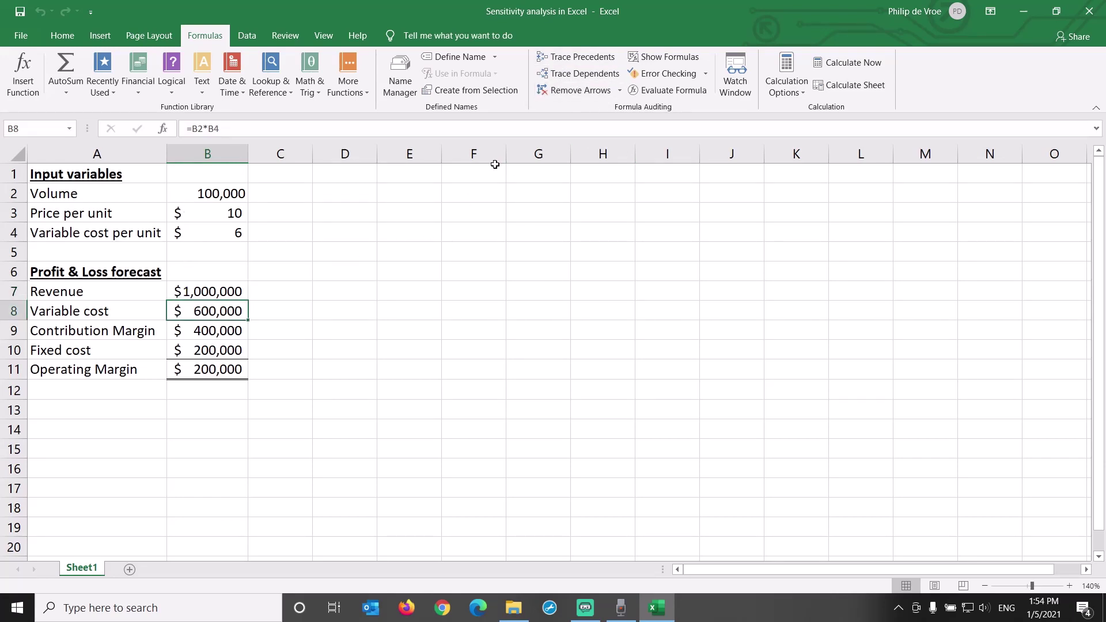
left_click(570, 59)
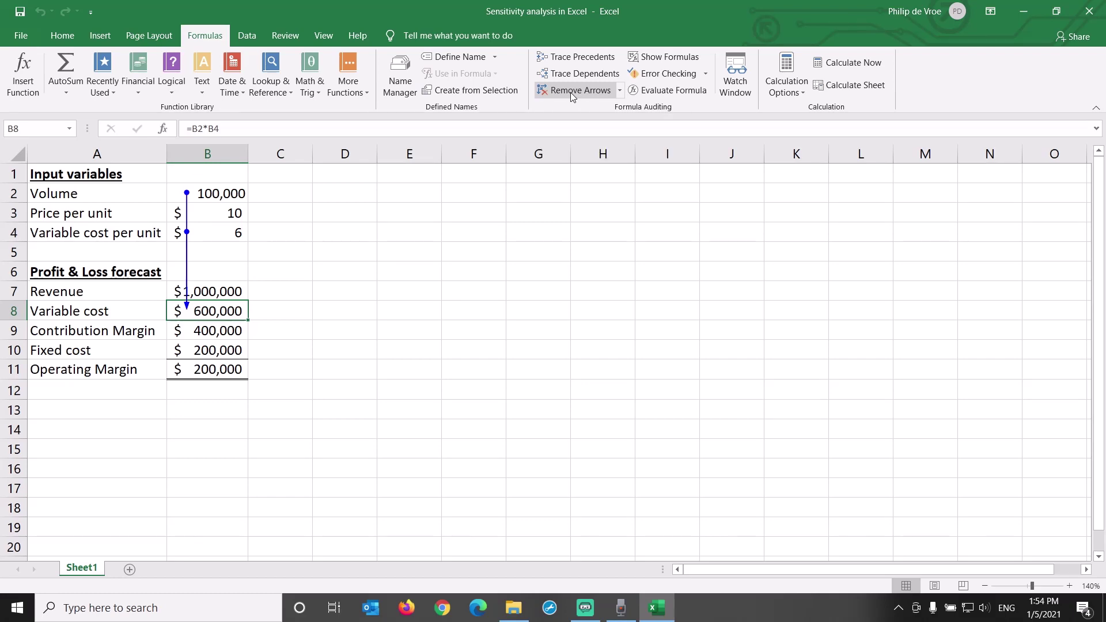
left_click(573, 94)
left_click(228, 331)
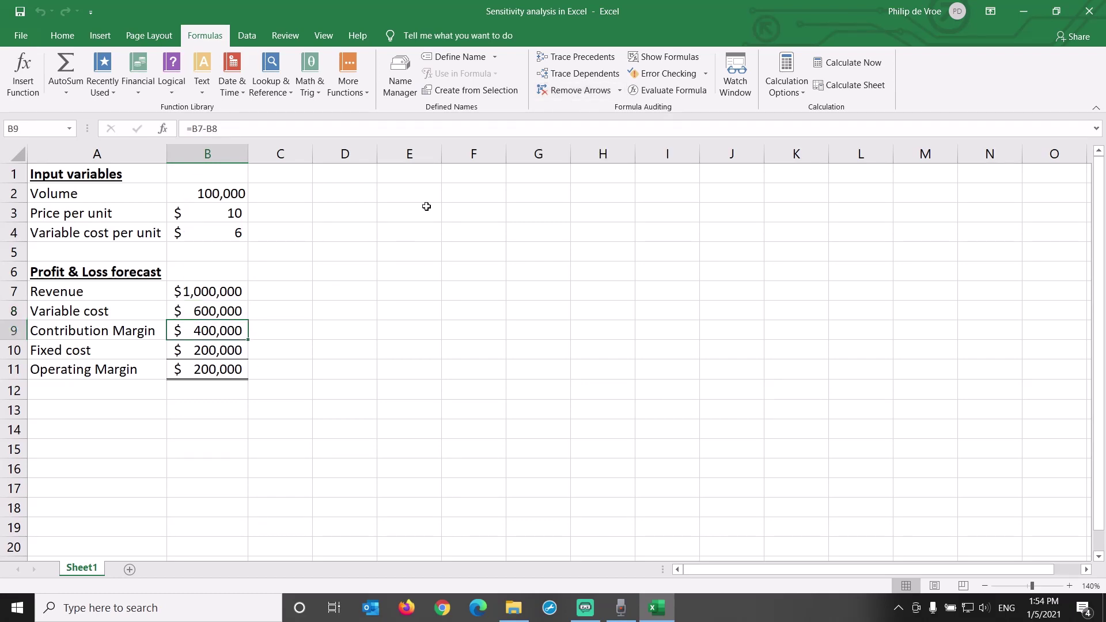
left_click(564, 57)
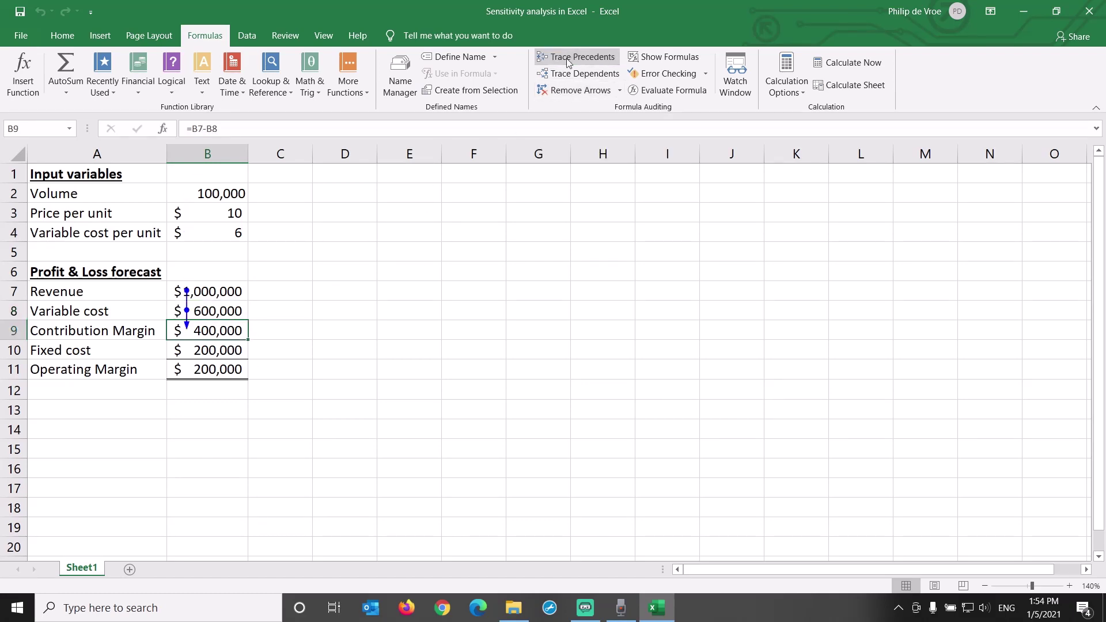
left_click(576, 92)
Trace operating margin B11 back to the inputs, briefly showing formulas, then clear the arrows.
left_click(232, 350)
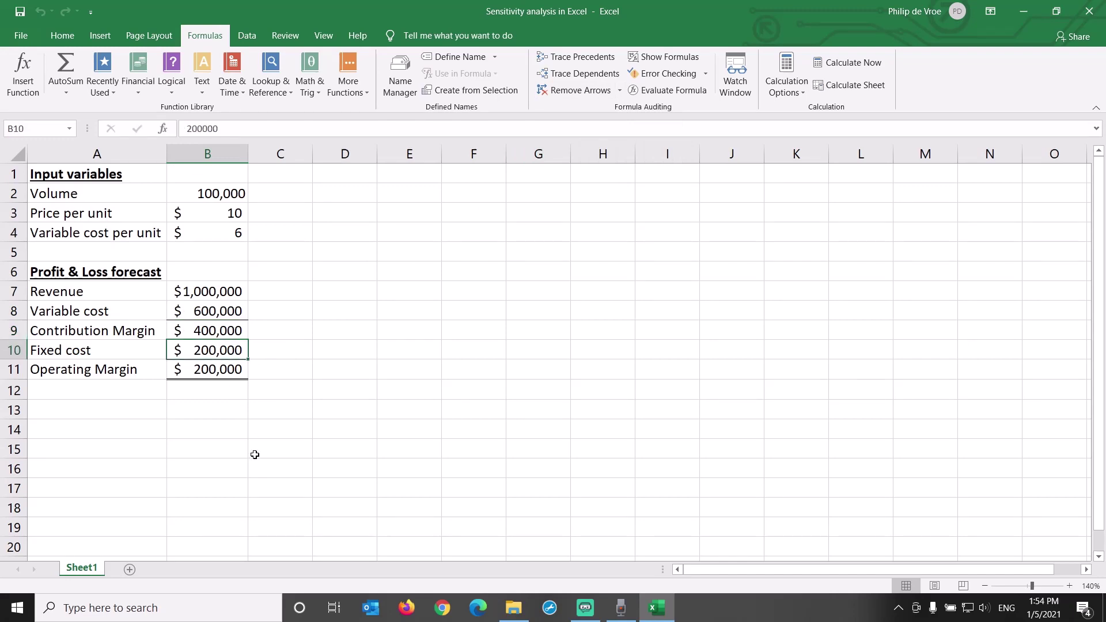
left_click(230, 372)
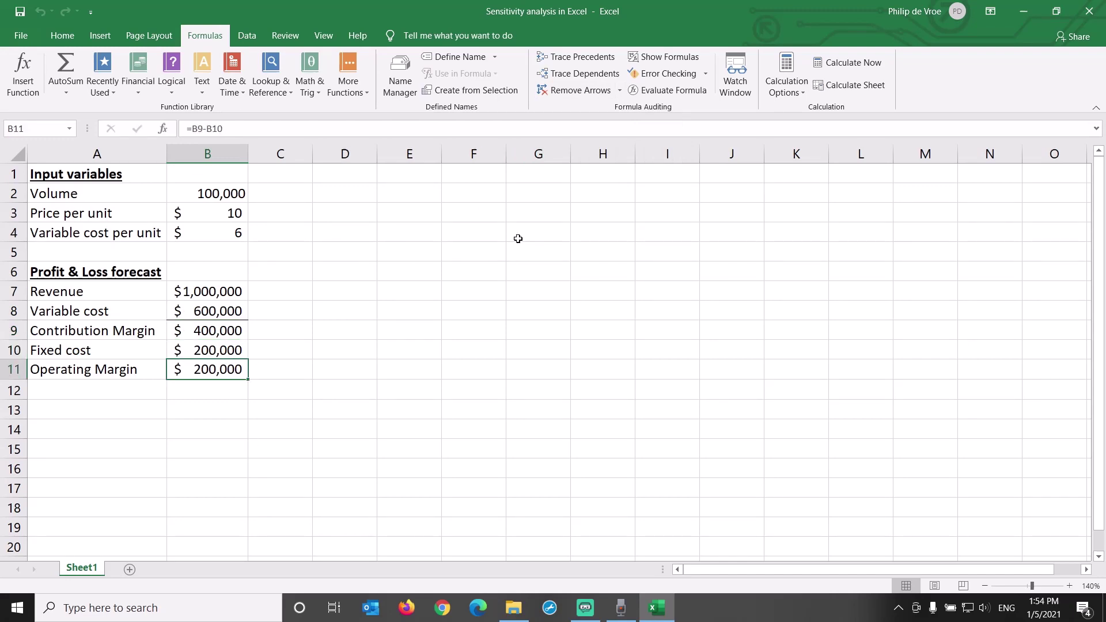
left_click(592, 59)
left_click(669, 58)
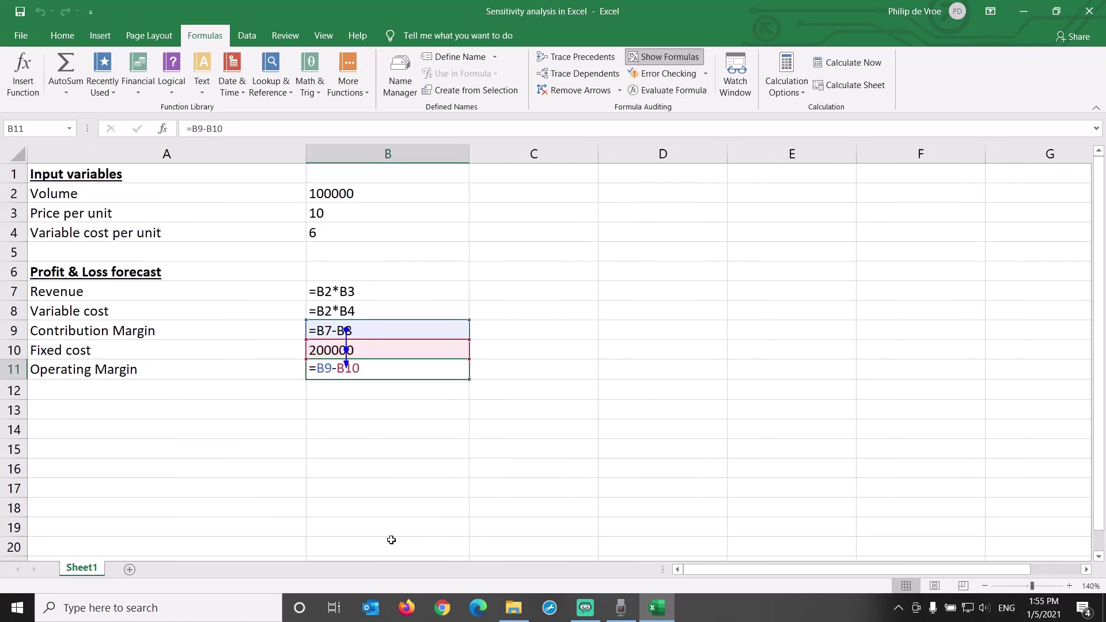
left_click(584, 57)
left_click(584, 58)
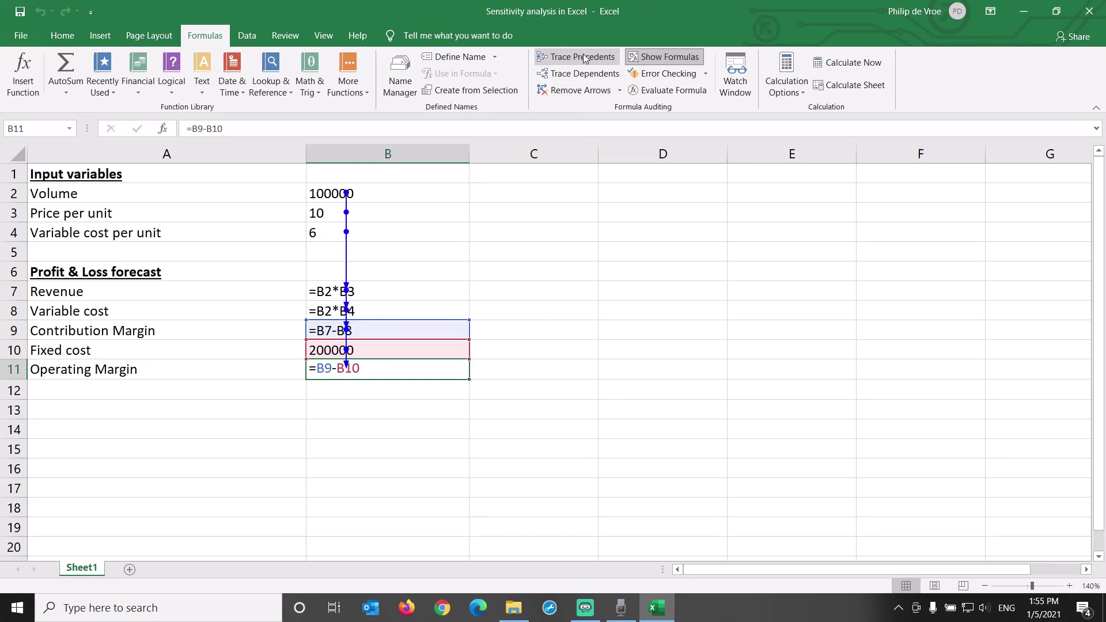
left_click(593, 92)
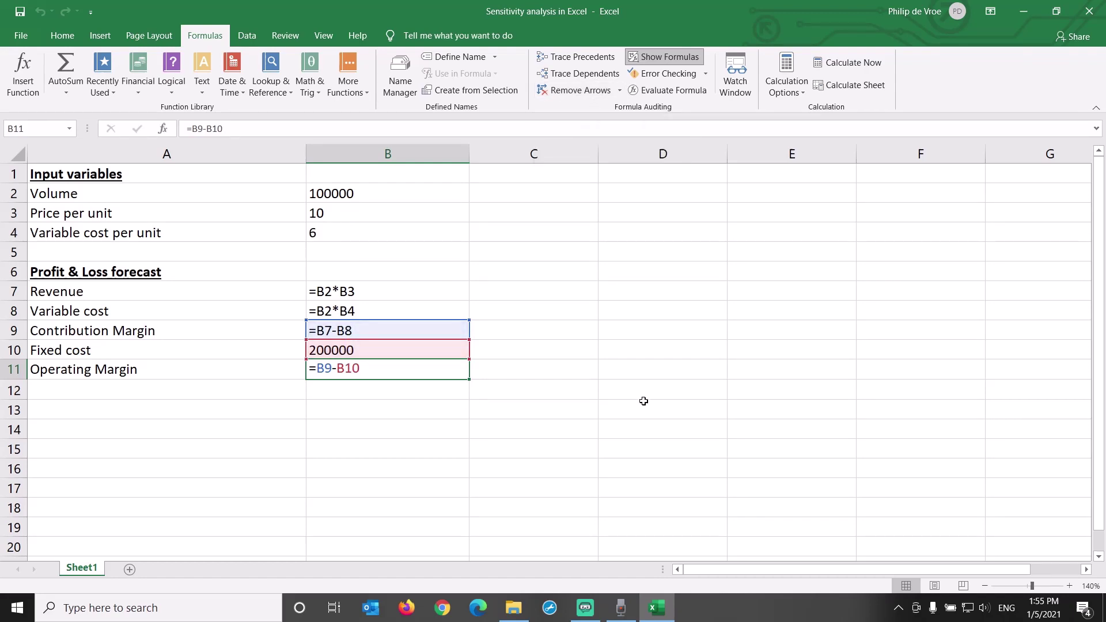
left_click(668, 57)
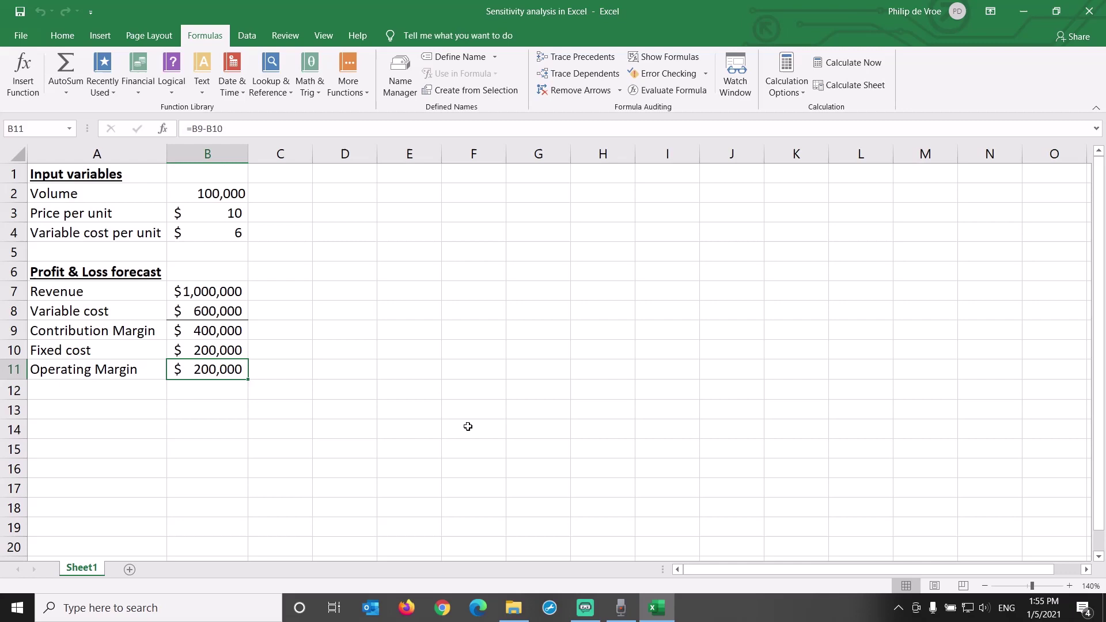
Enter volumes 80,000 and 90,000 in D4:D5 and extend the series to 120,000 in D8.
left_click(357, 232)
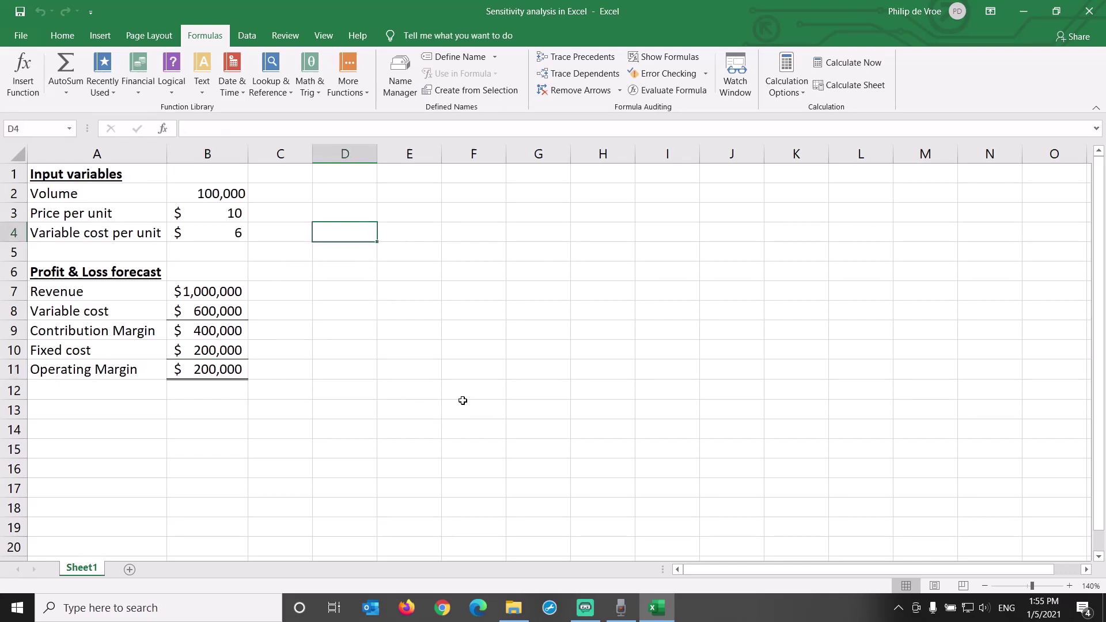
type("80000")
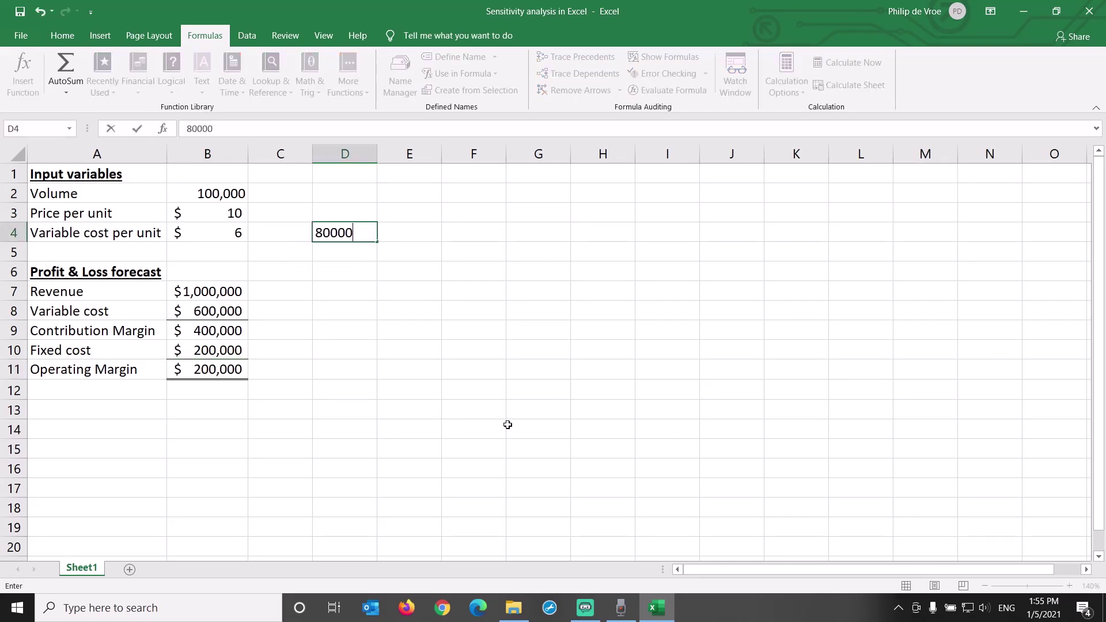
key("Return")
type("90000")
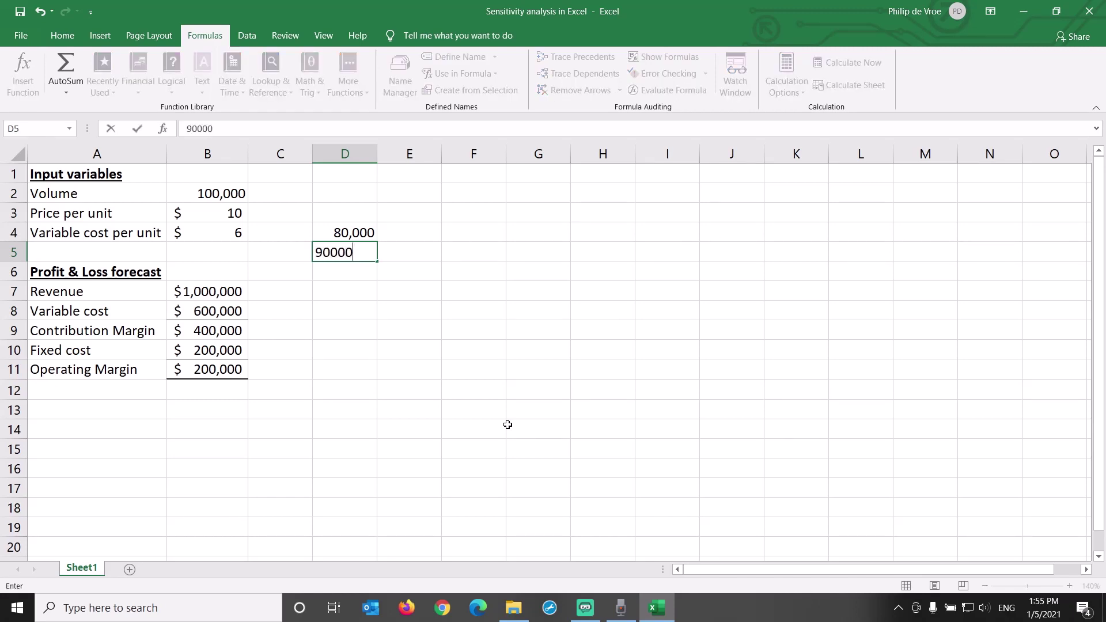
key("Return")
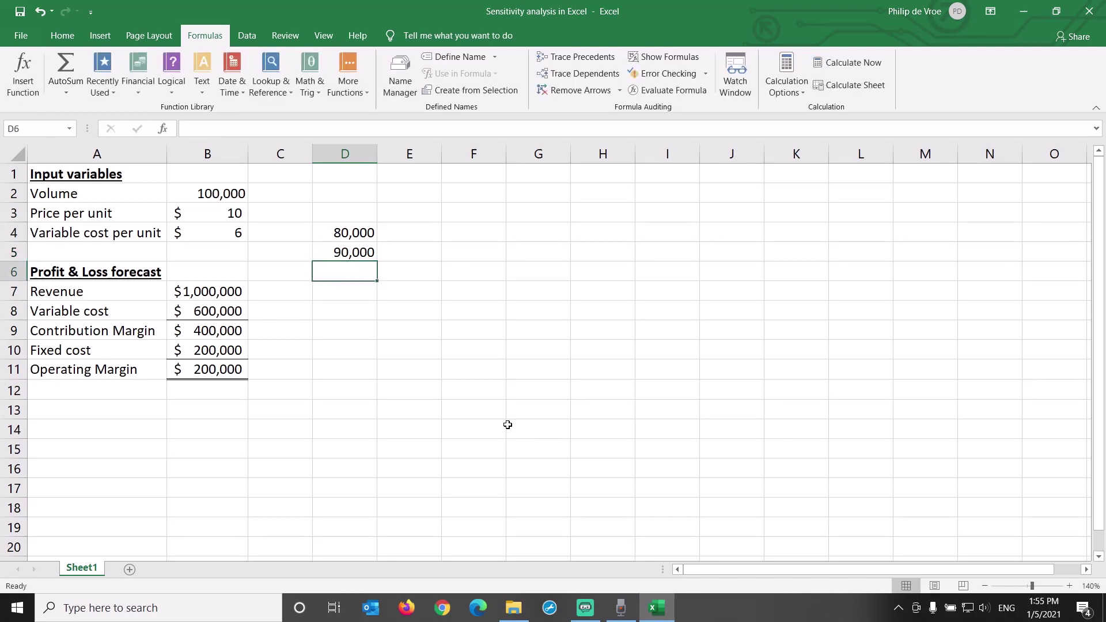
key("Up")
key("Up")
key("shift+Down")
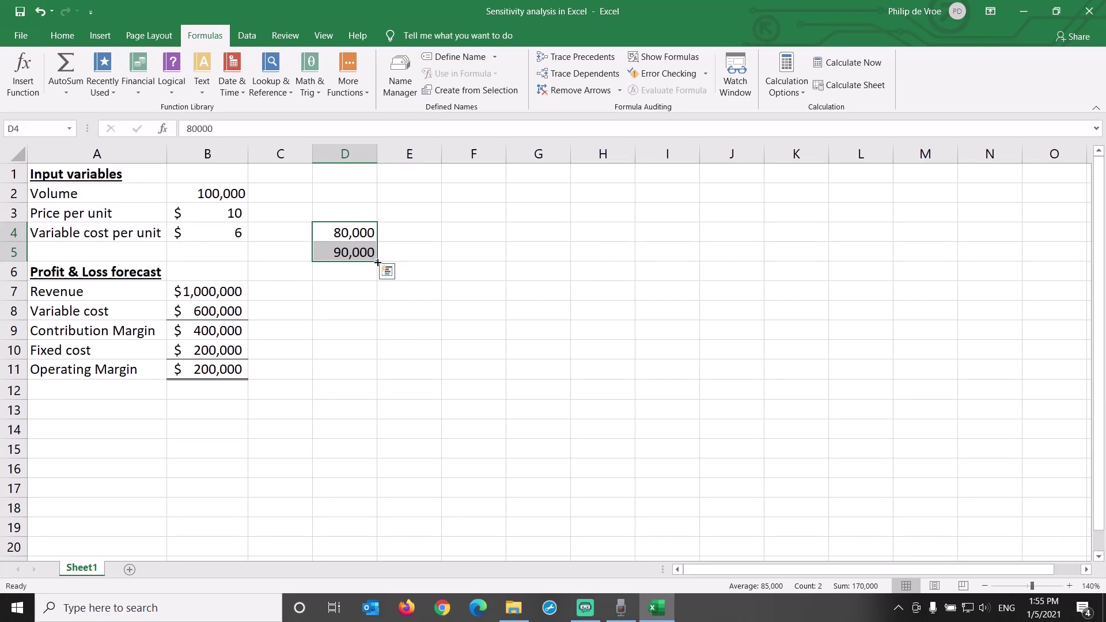
left_click_drag(377, 262, 379, 319)
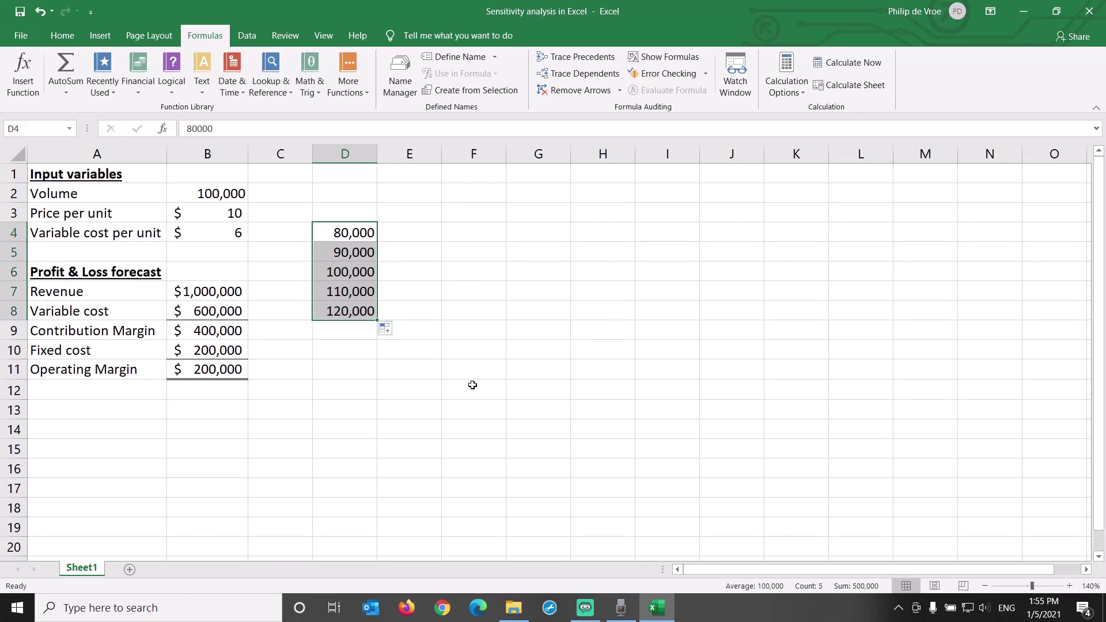
Link E3 to the operating margin with =B11 and select D3:E8.
left_click(421, 212)
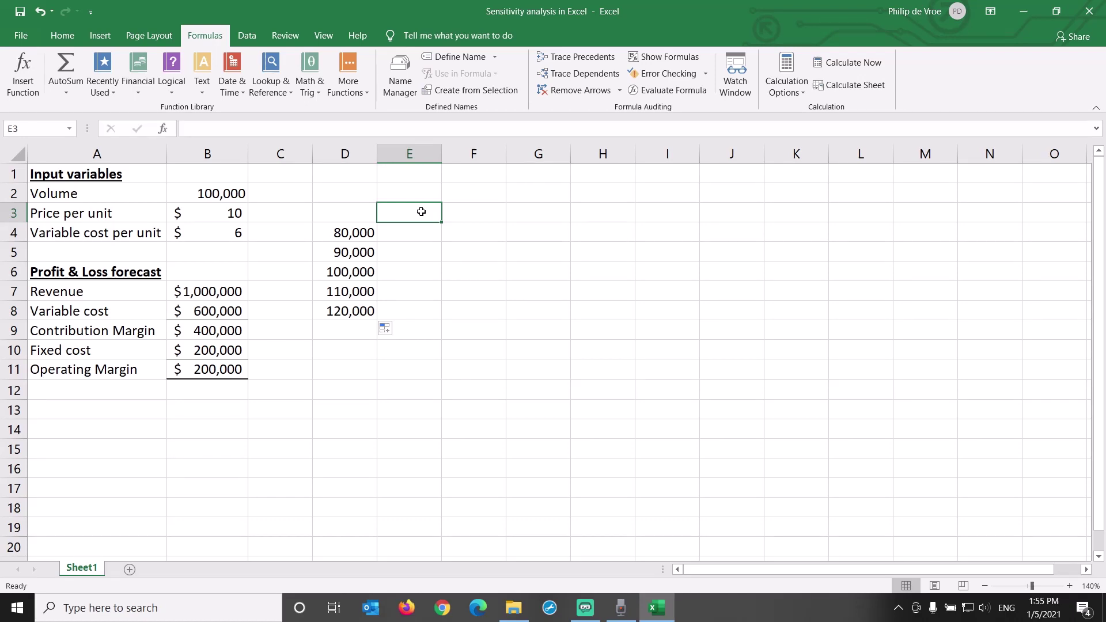
type("=")
left_click(229, 370)
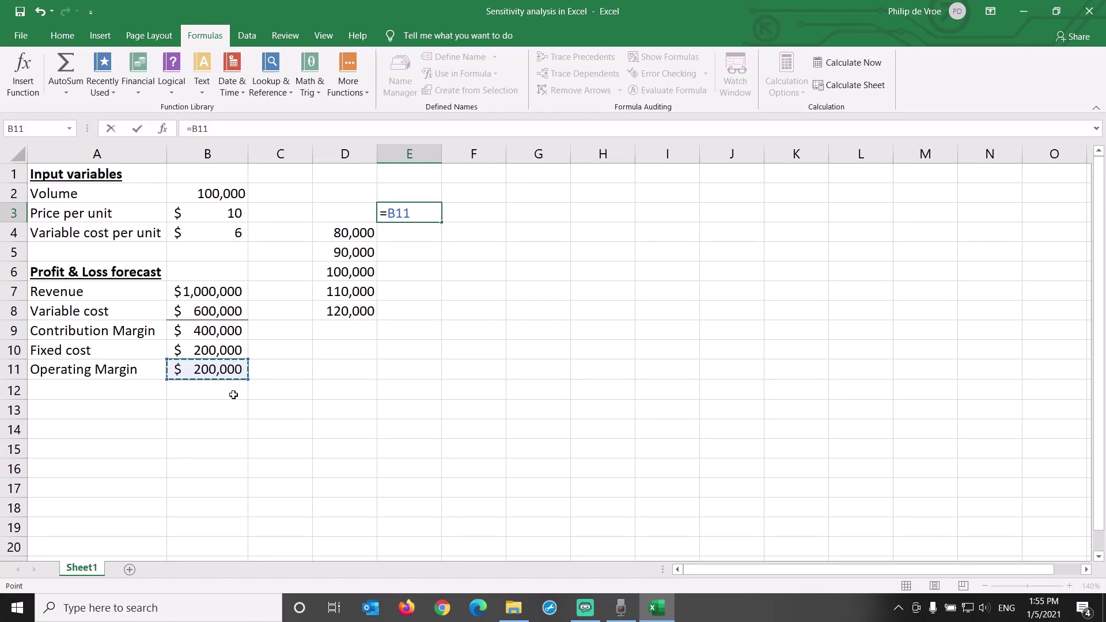
key("Return")
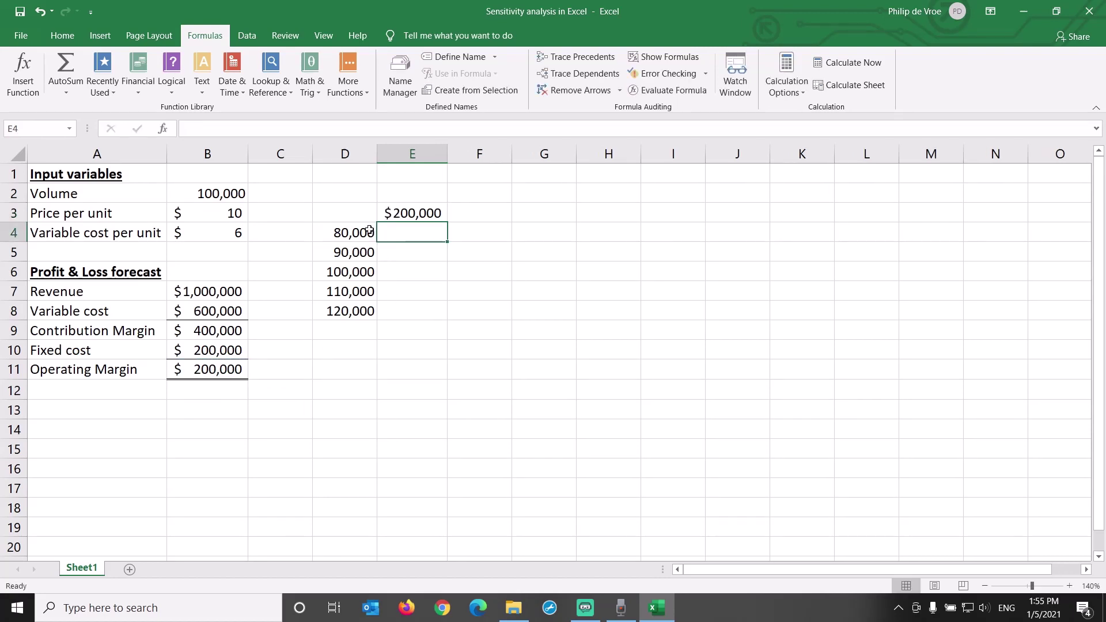
left_click_drag(363, 213, 396, 298)
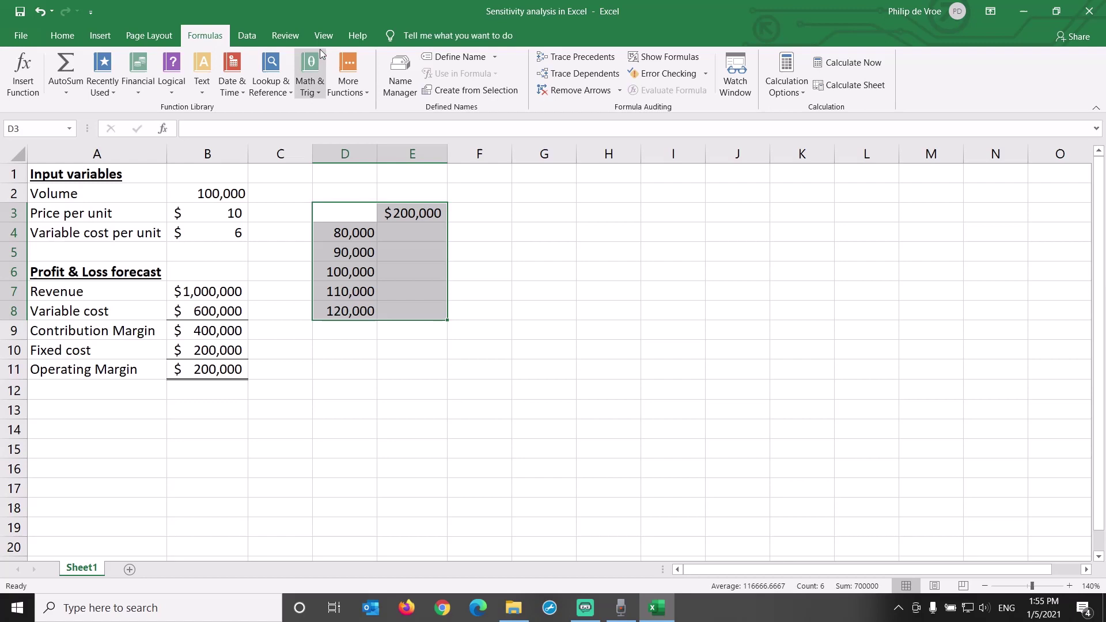
Create a one-variable data table on D3:E8 using volume cell B2 as the column input.
left_click(246, 36)
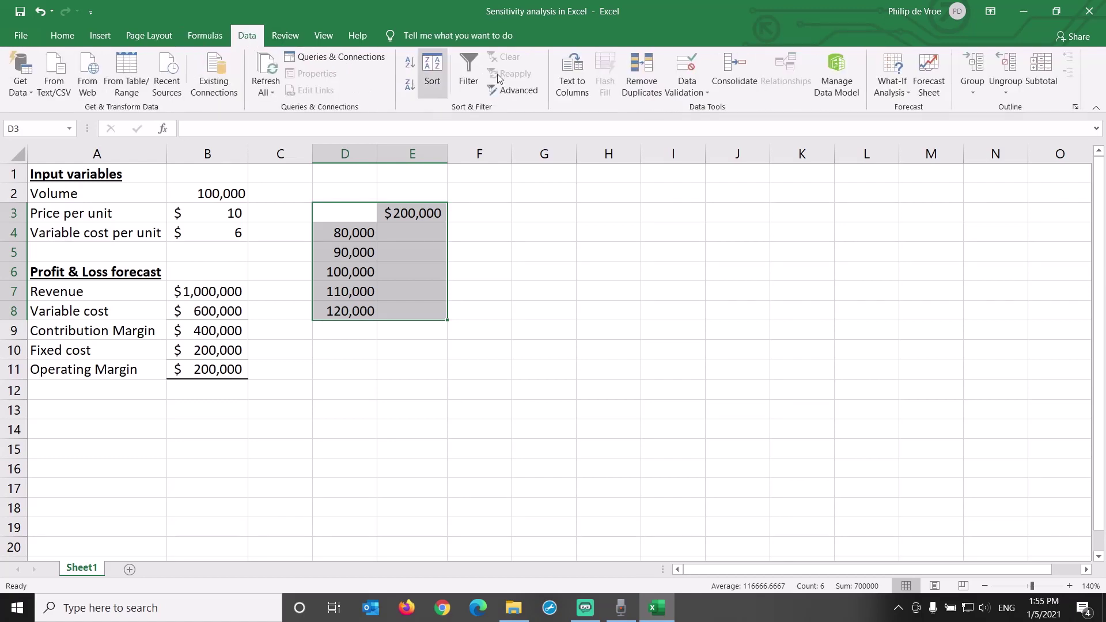
left_click(892, 87)
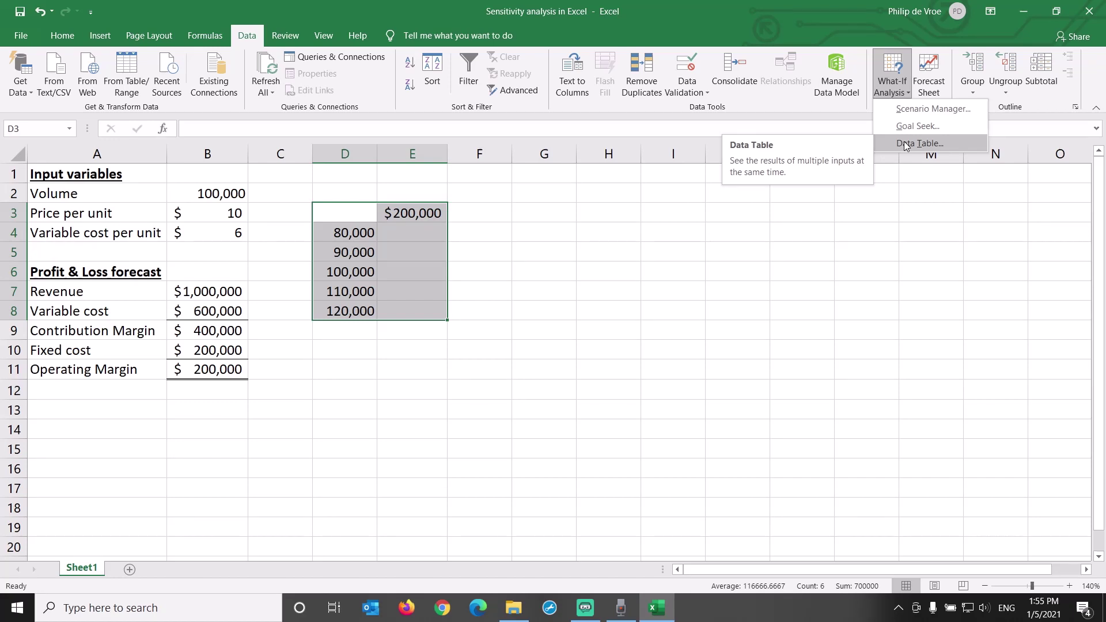
left_click(905, 146)
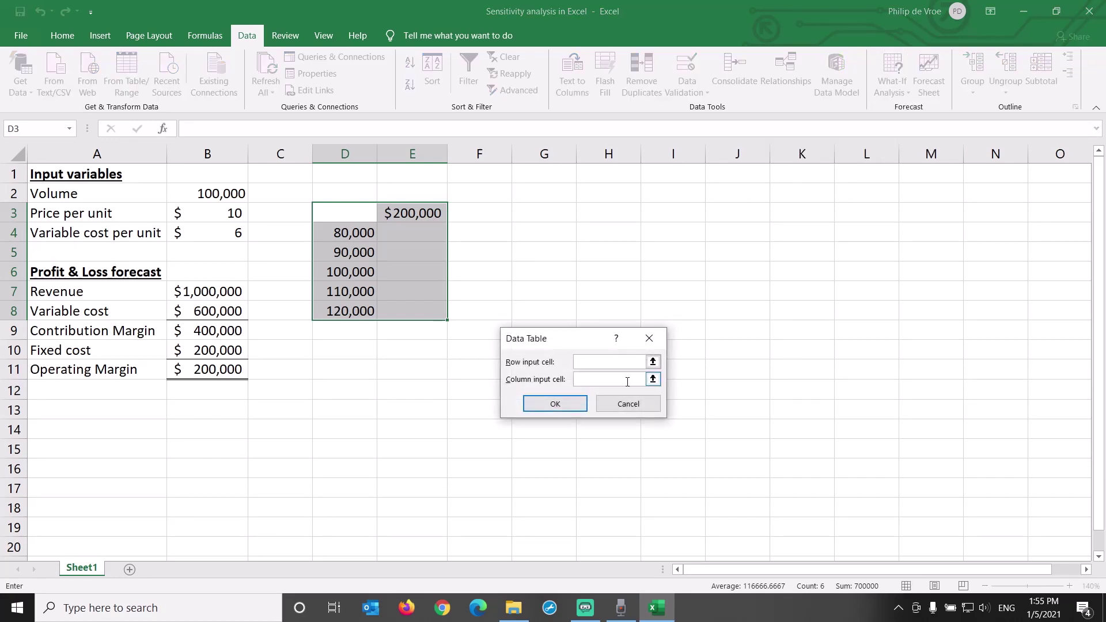
key("shift+Tab")
left_click(624, 363)
left_click(623, 379)
left_click(212, 194)
left_click(553, 404)
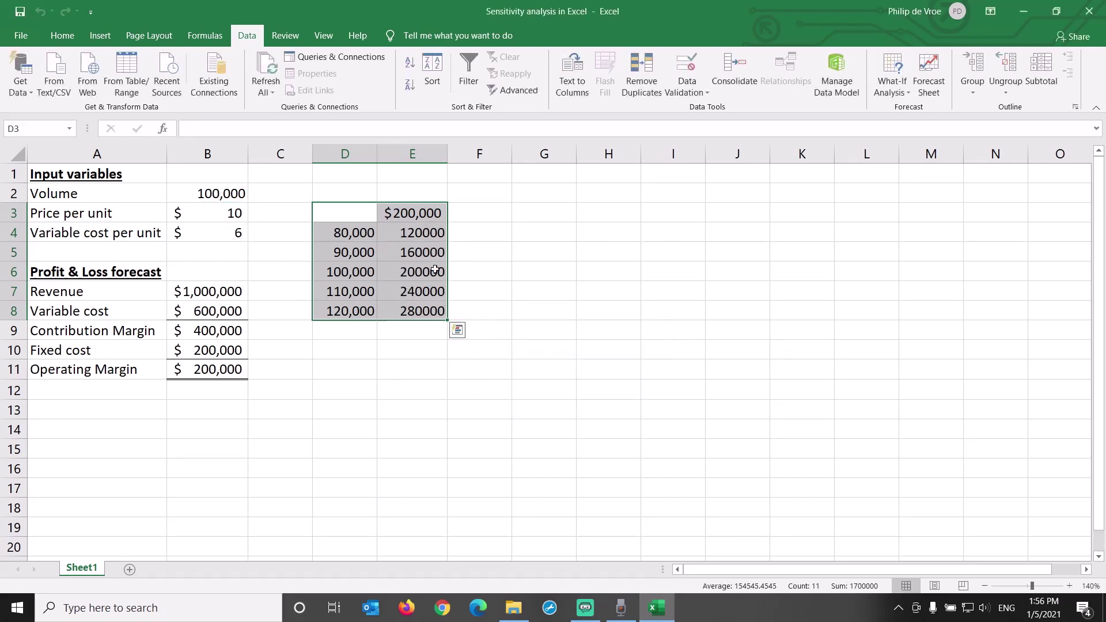
left_click(420, 232)
Format the margins in E4:E8 as Accounting with no decimals and review the rows.
key("ctrl+shift+Down")
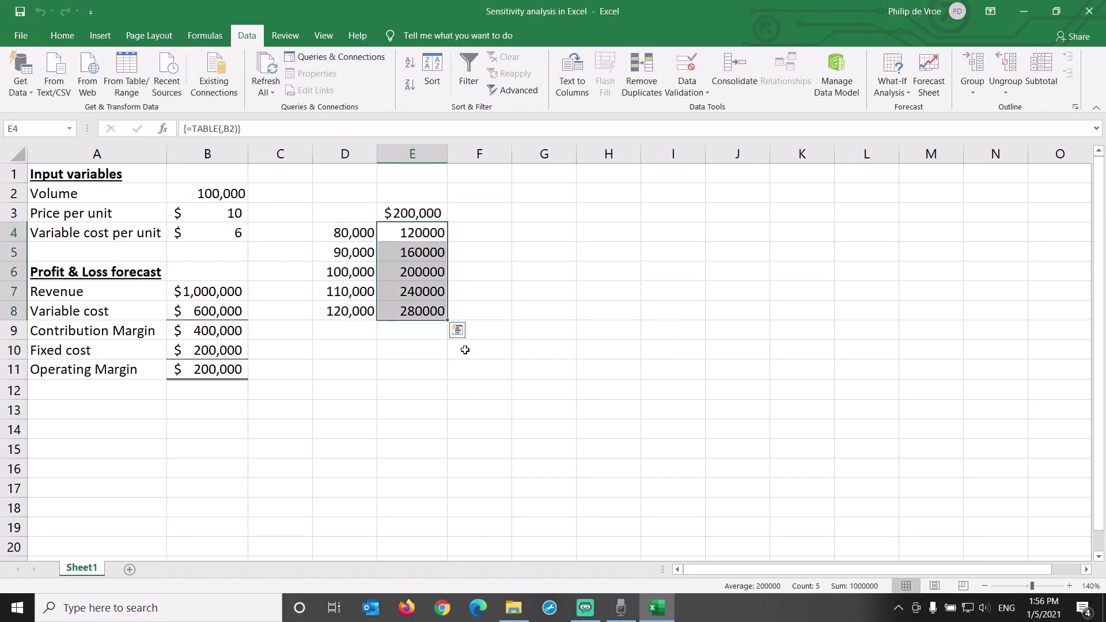
left_click(61, 35)
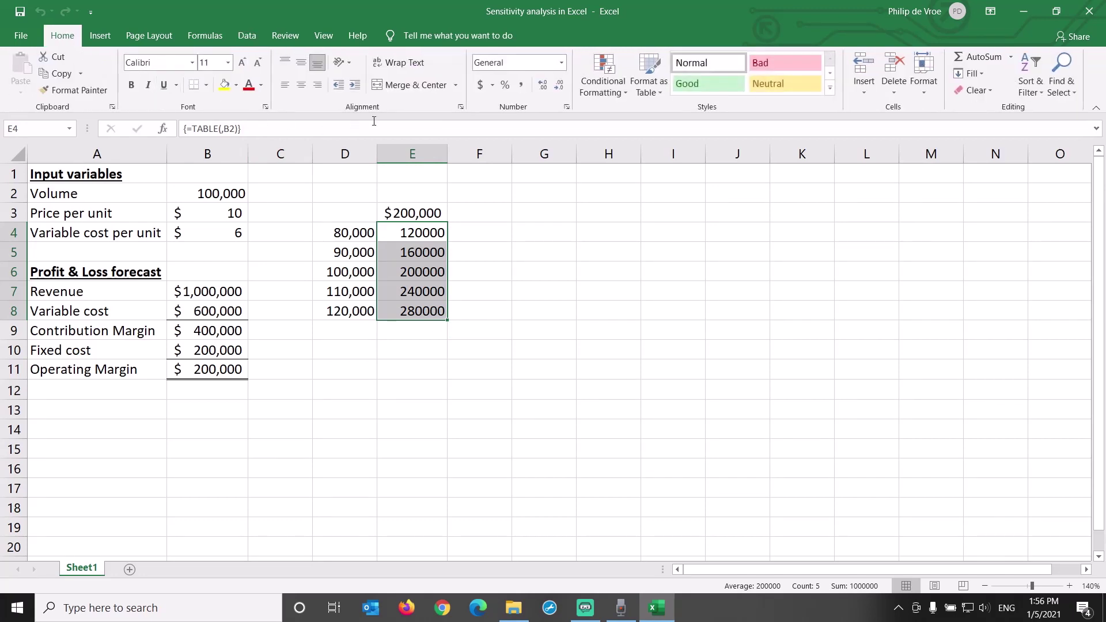
left_click(485, 85)
left_click(559, 85)
left_click(559, 85)
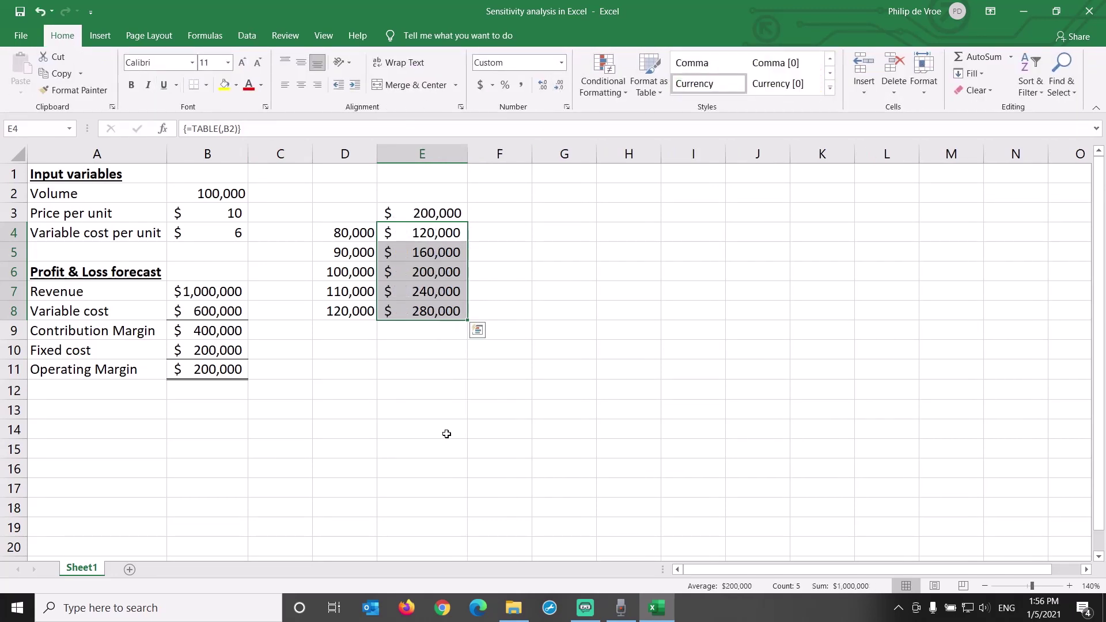
left_click(333, 232)
left_click_drag(334, 232, 429, 233)
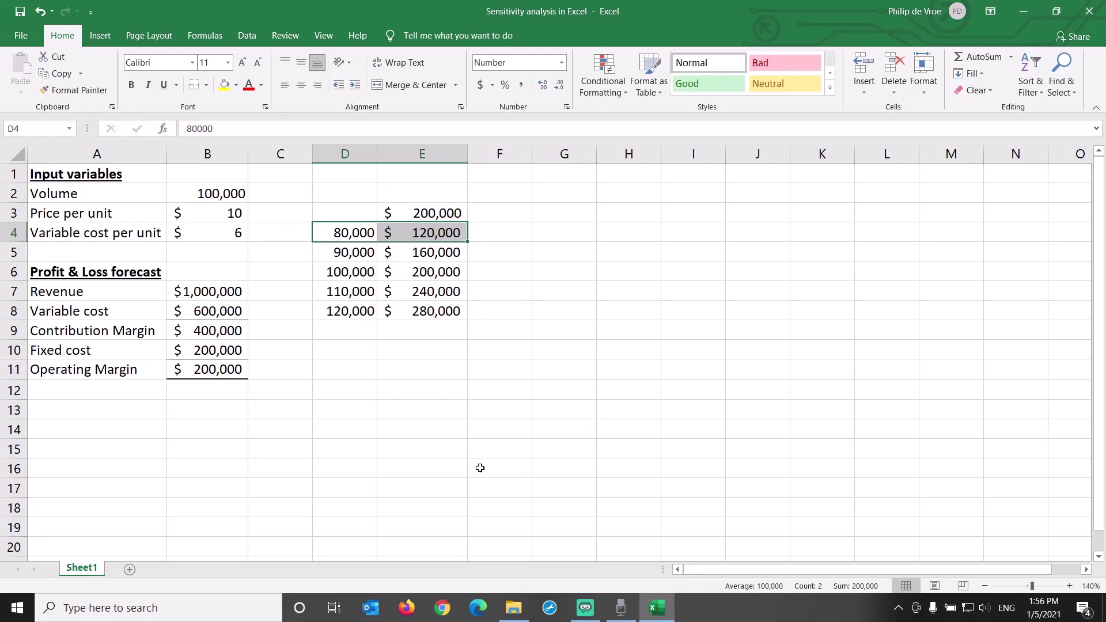
left_click_drag(362, 254, 403, 312)
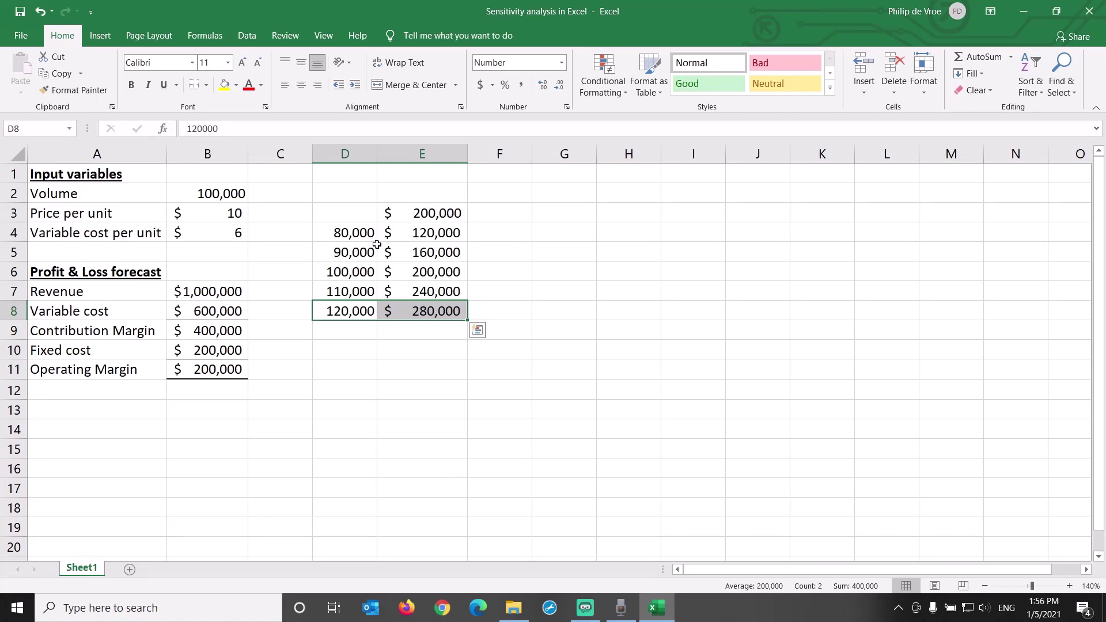
Add underlined headings 'Volume' and 'Operating Margin' in D2:E2 and autofit columns D and E.
left_click(353, 193)
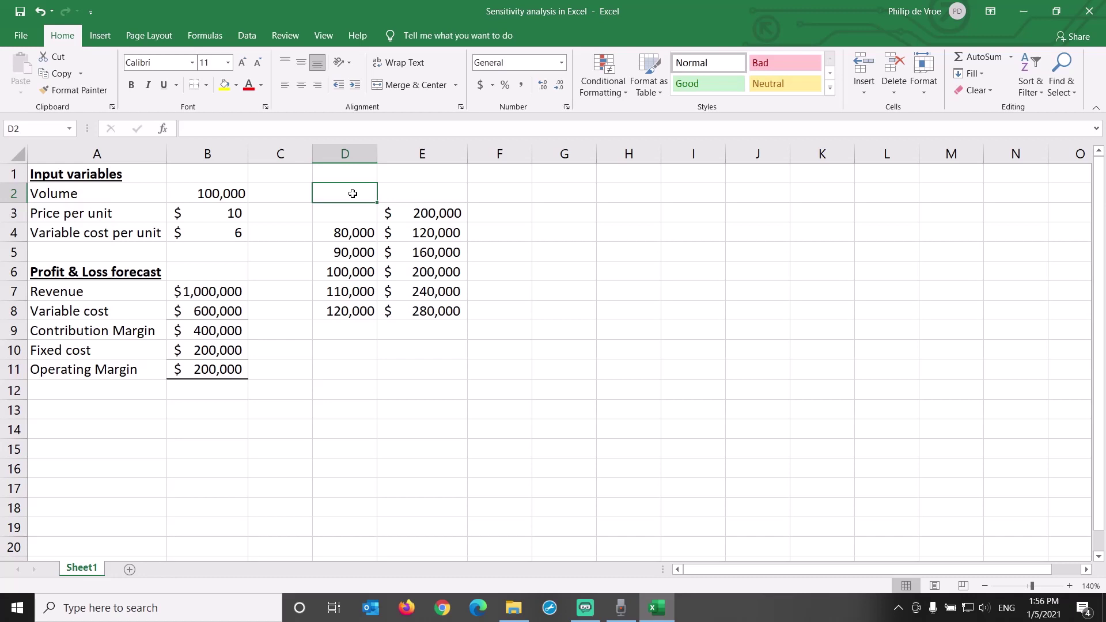
type("Volume")
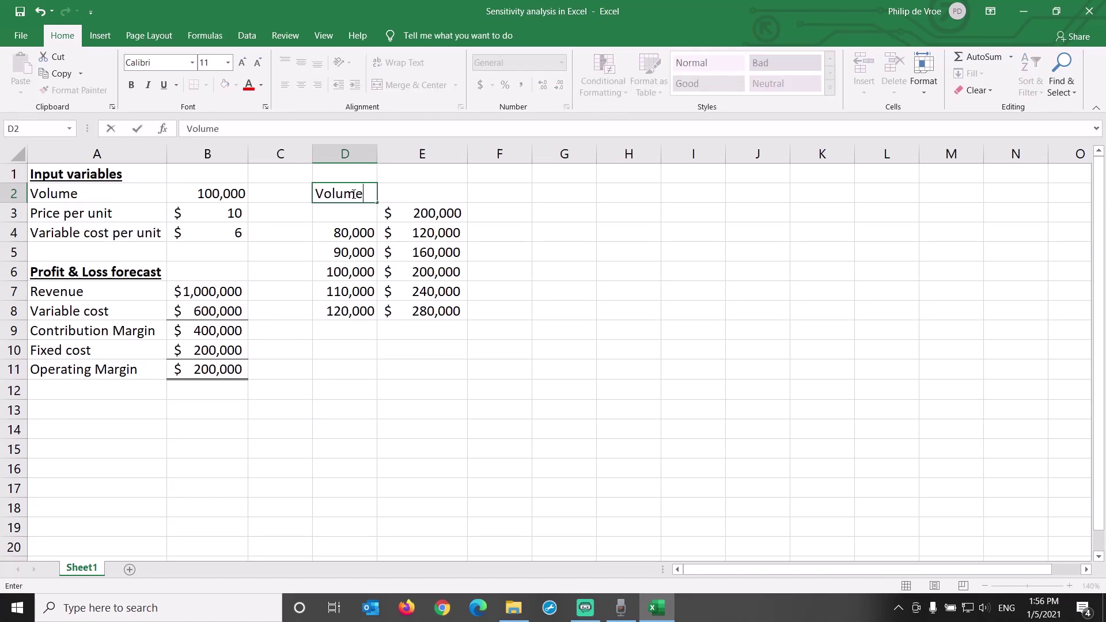
key("Tab")
type("Operart")
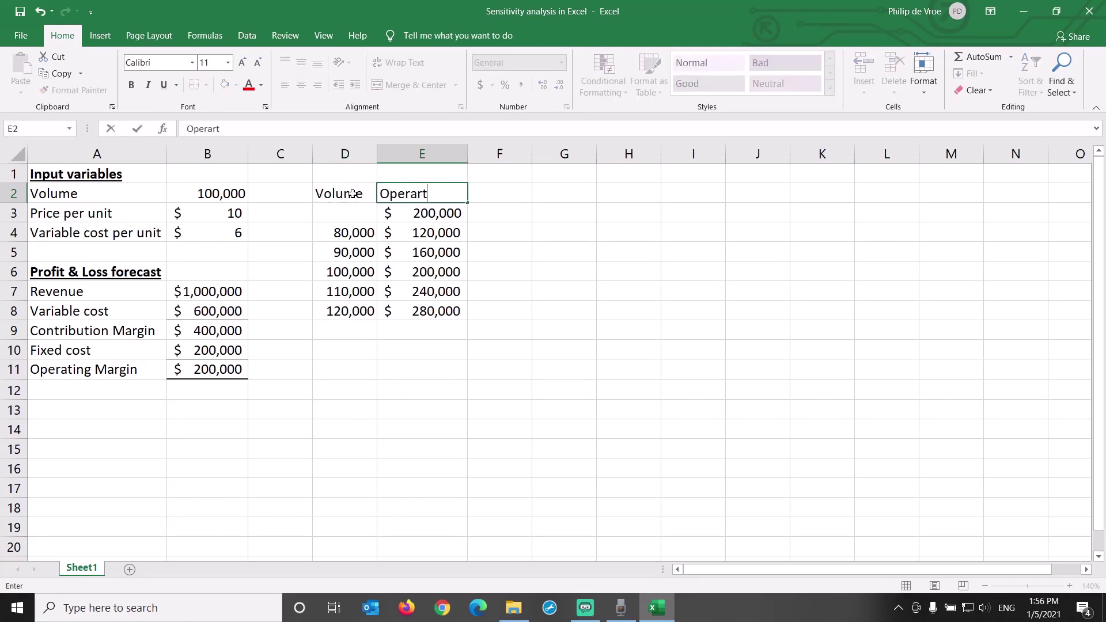
type("ing Margin")
key("Return")
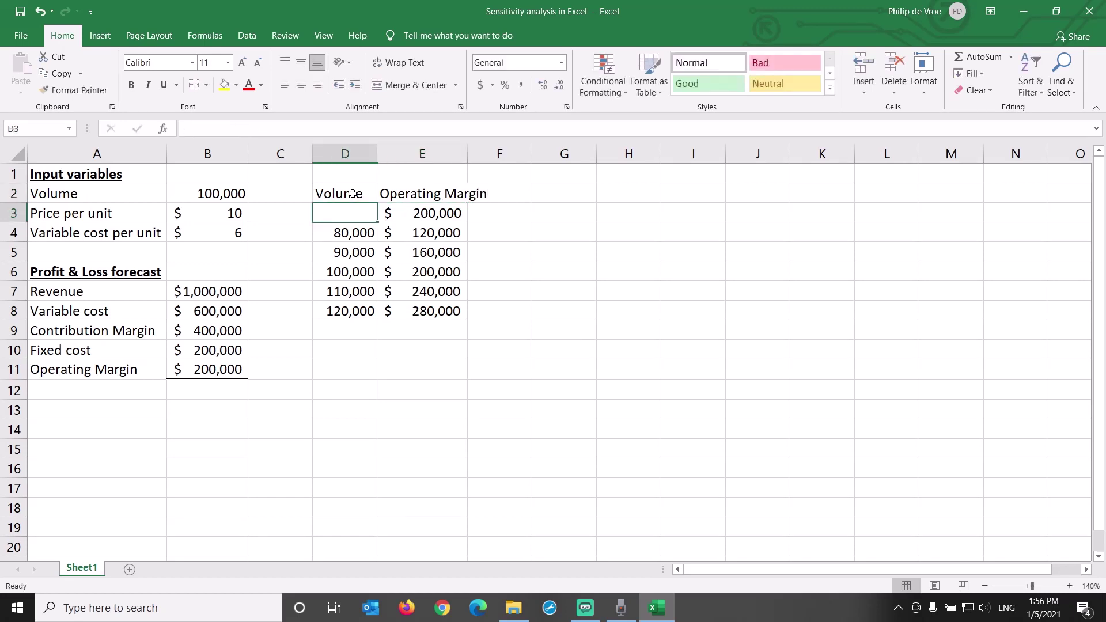
left_click(353, 194)
left_click_drag(353, 193, 424, 194)
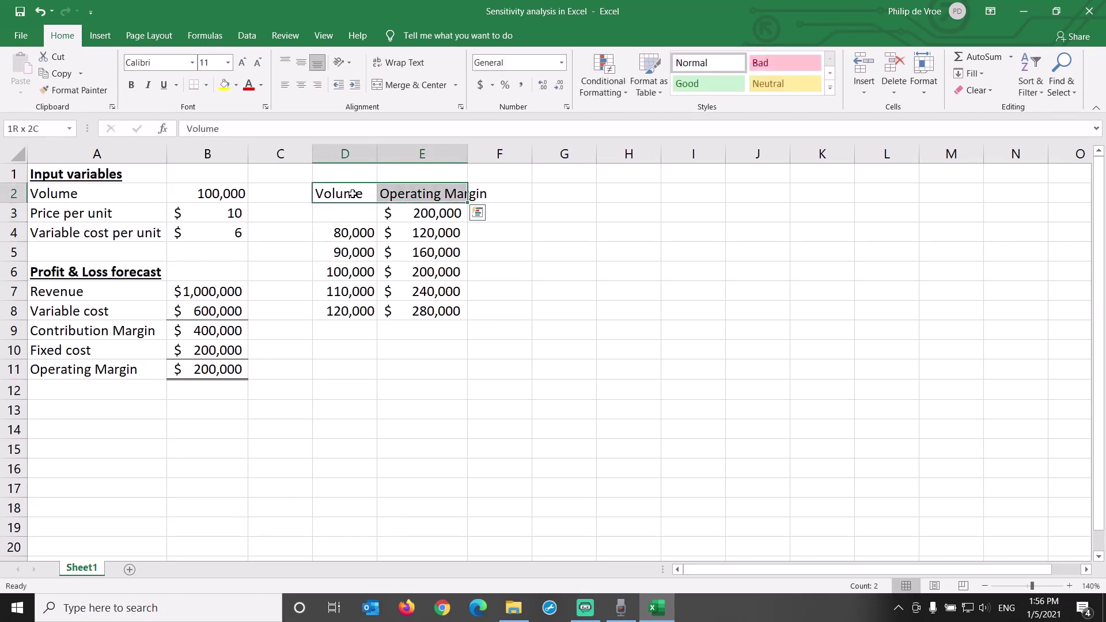
left_click(163, 85)
left_click_drag(343, 153, 381, 154)
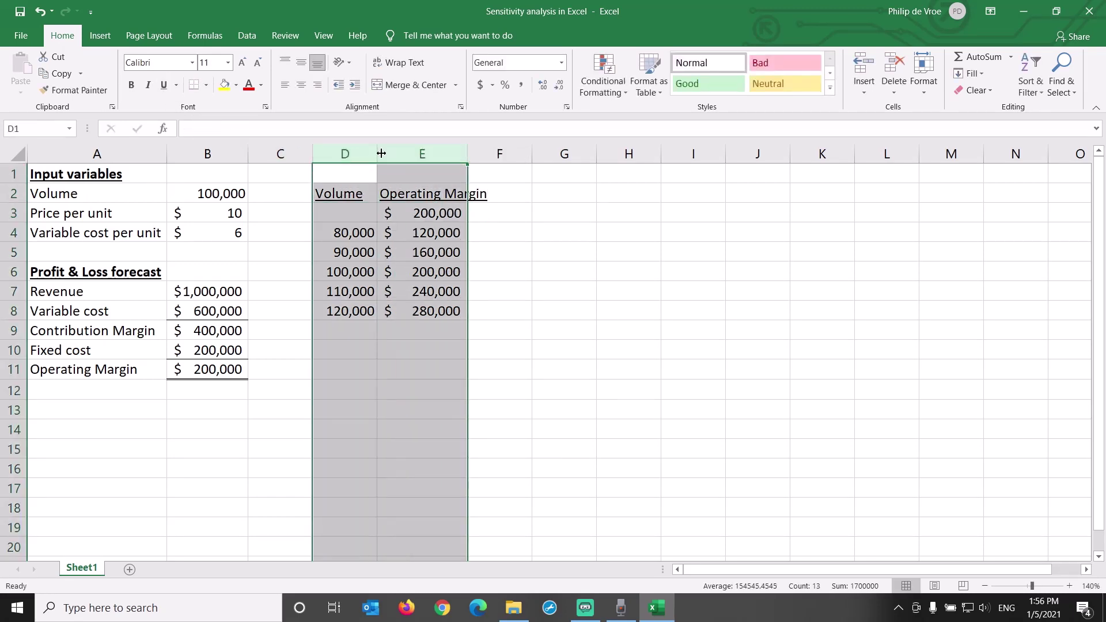
double_click(377, 153)
left_click(396, 392)
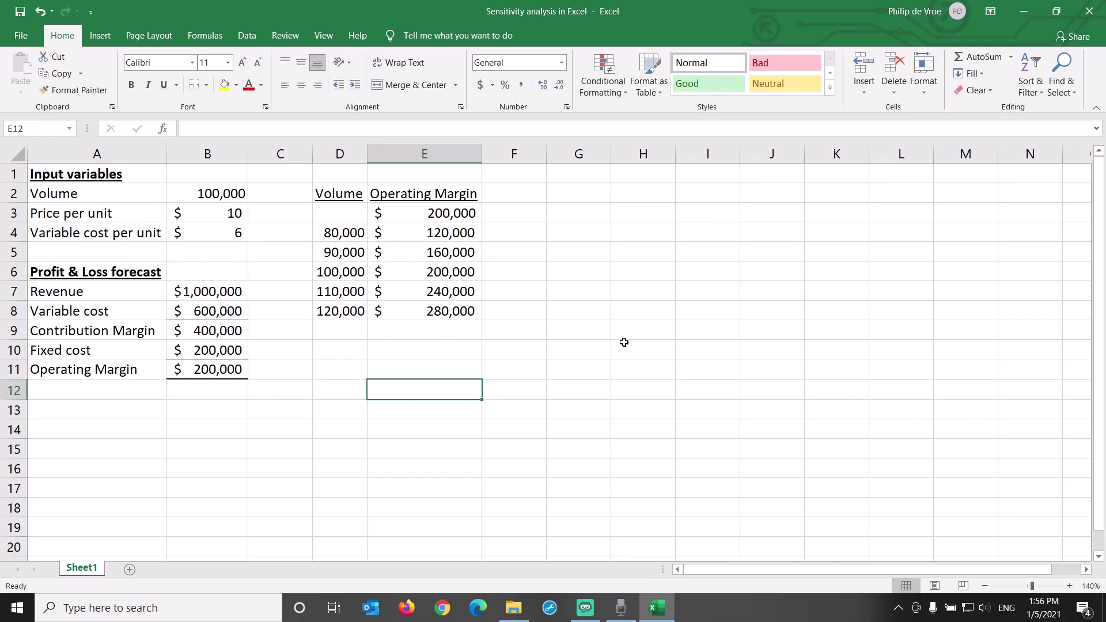
Begin a formula in H3 that references the operating margin in B11.
left_click(647, 214)
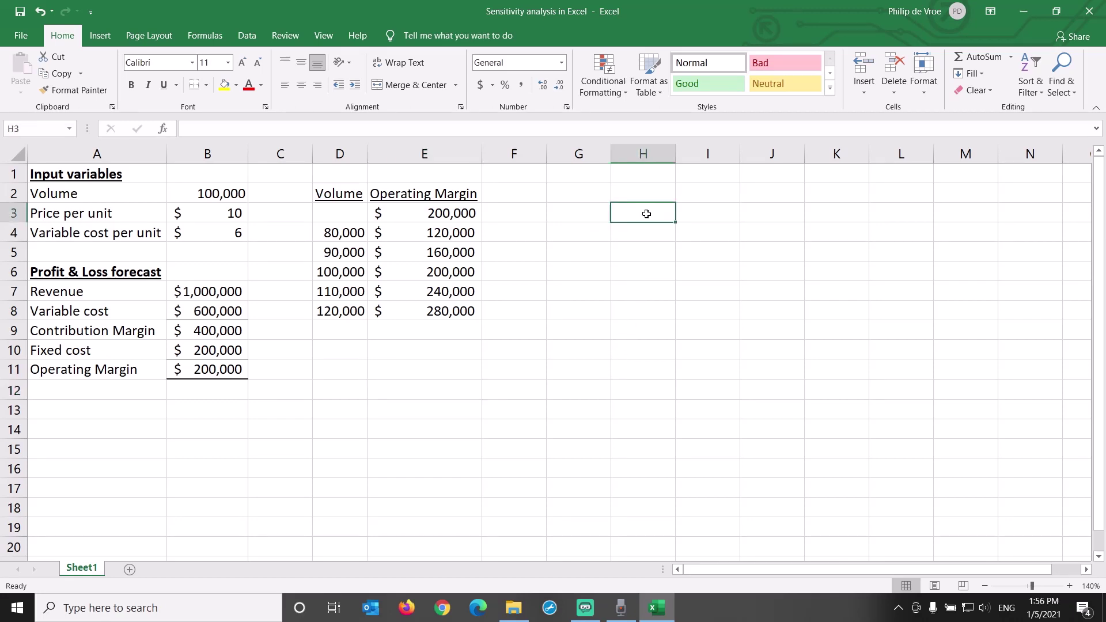
type("=")
left_click(221, 367)
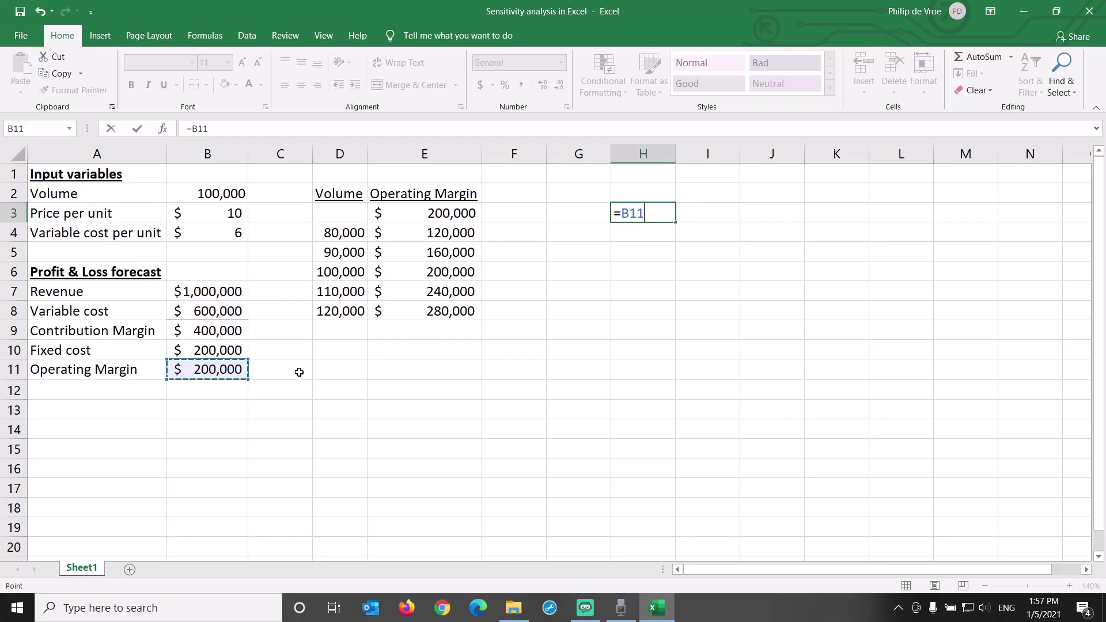
Commit the H3 link and enter prices 8, 9, 10, 11, 12 in I3:M3 formatted as Accounting.
key("Return")
key("Up")
key("Right")
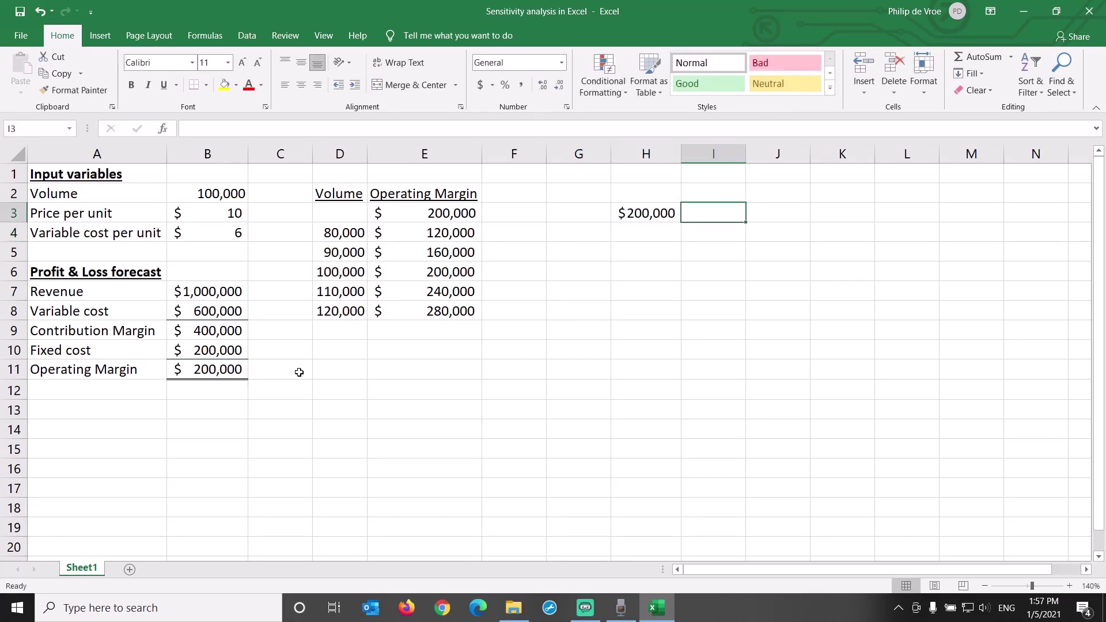
type("8")
key("Tab")
type("9")
key("Tab")
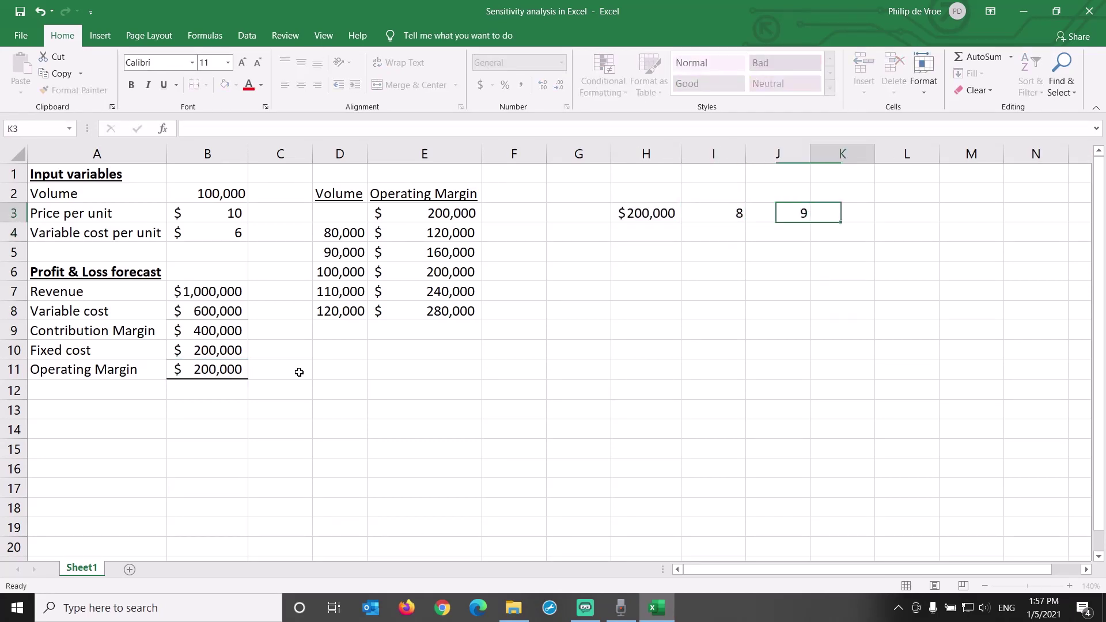
type("10")
key("Tab")
type("11")
key("Tab")
type("12")
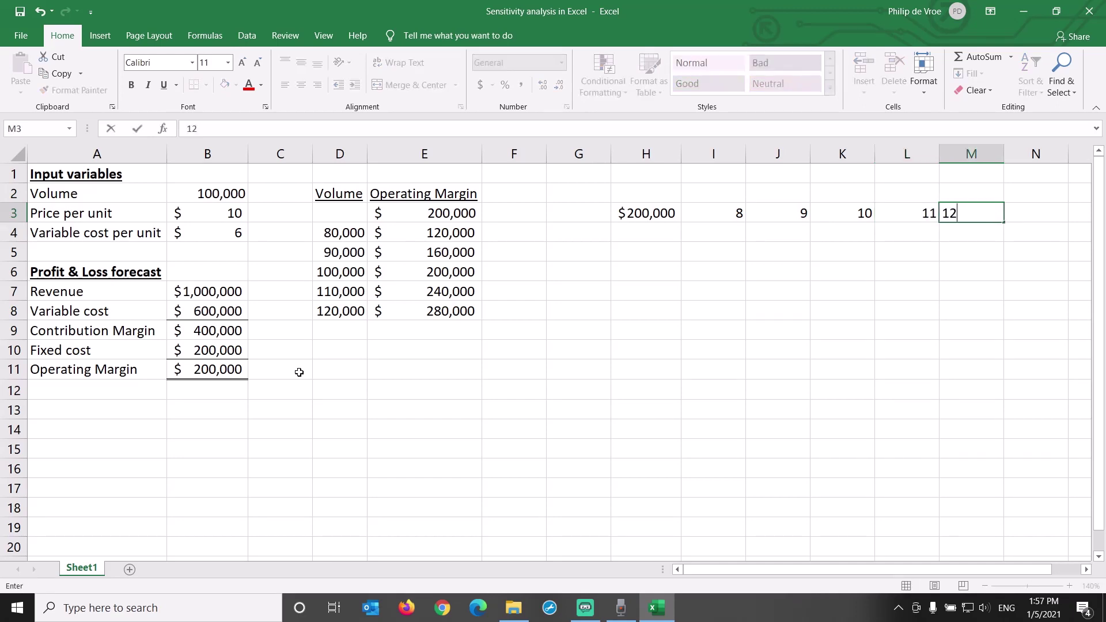
key("Return")
key("Up")
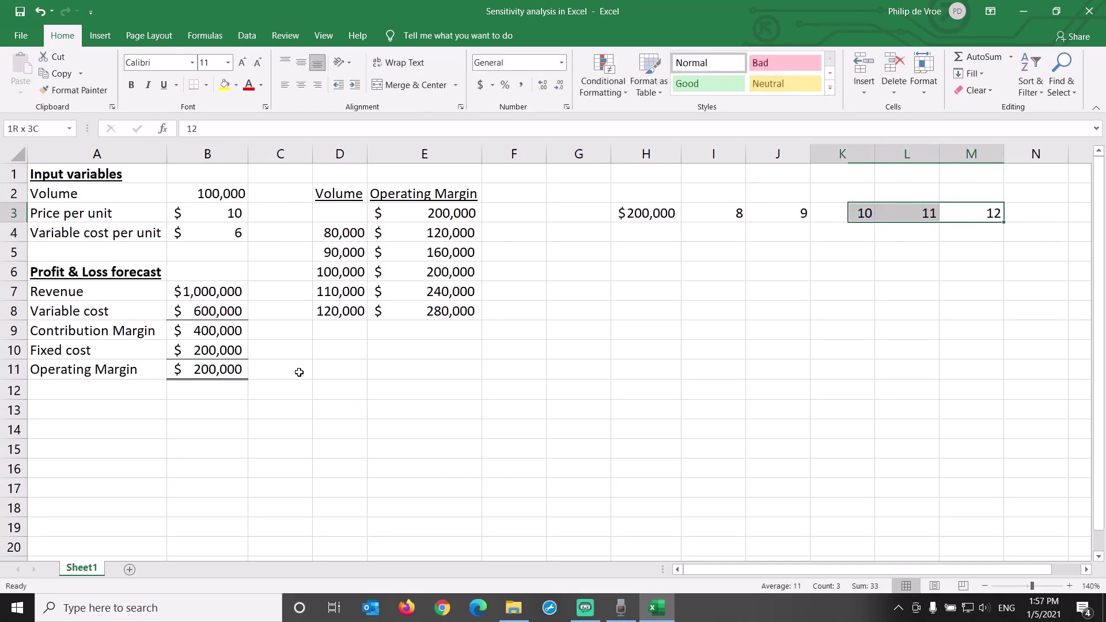
left_click_drag(843, 214, 714, 213)
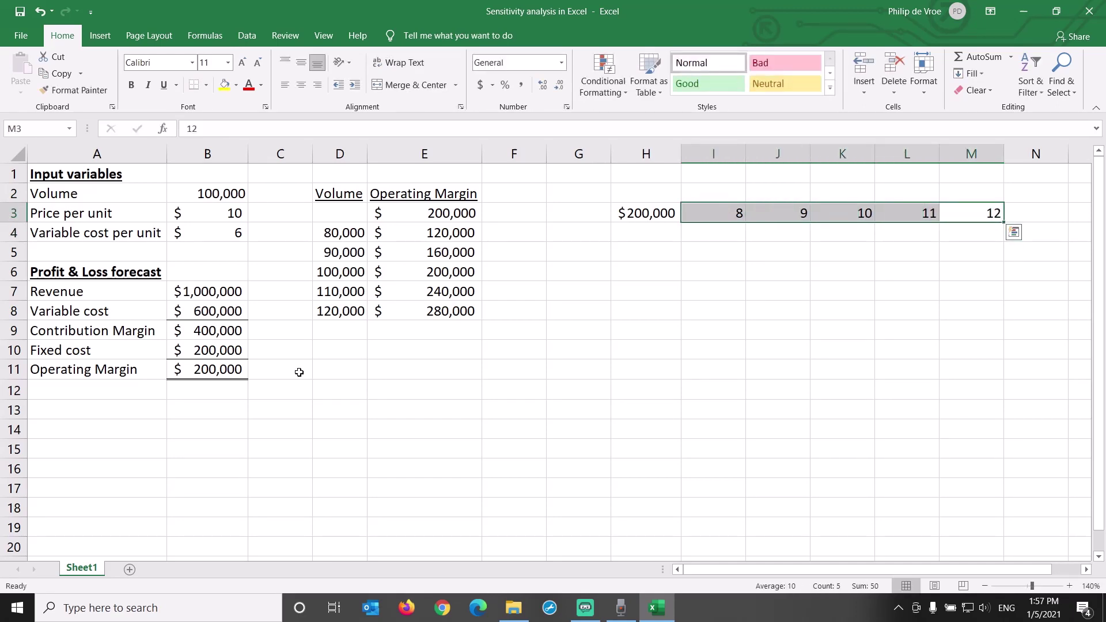
left_click(481, 85)
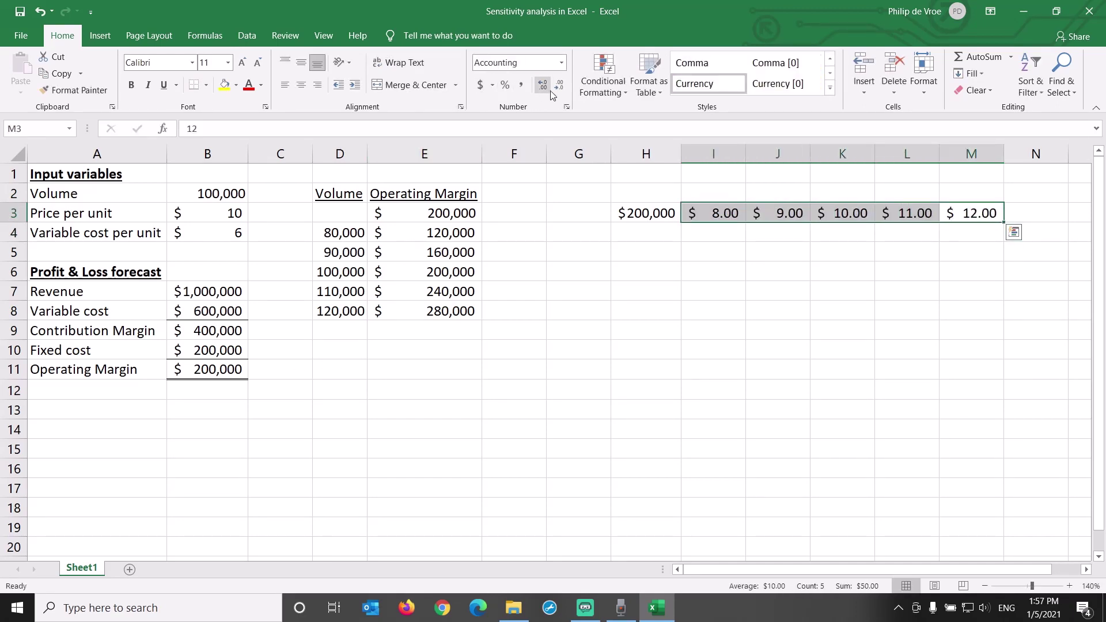
Copy the volumes 80,000–120,000 from D4:D8 into H4:H8.
left_click(349, 238)
key("ctrl+shift+Down")
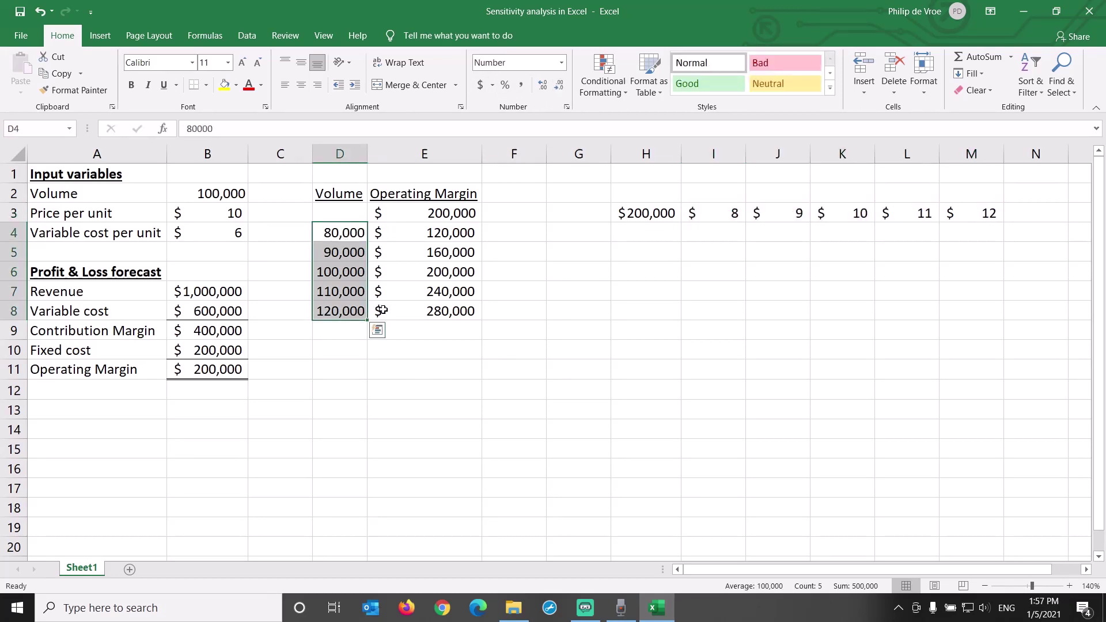
key("ctrl+c")
left_click(645, 233)
key("ctrl+v")
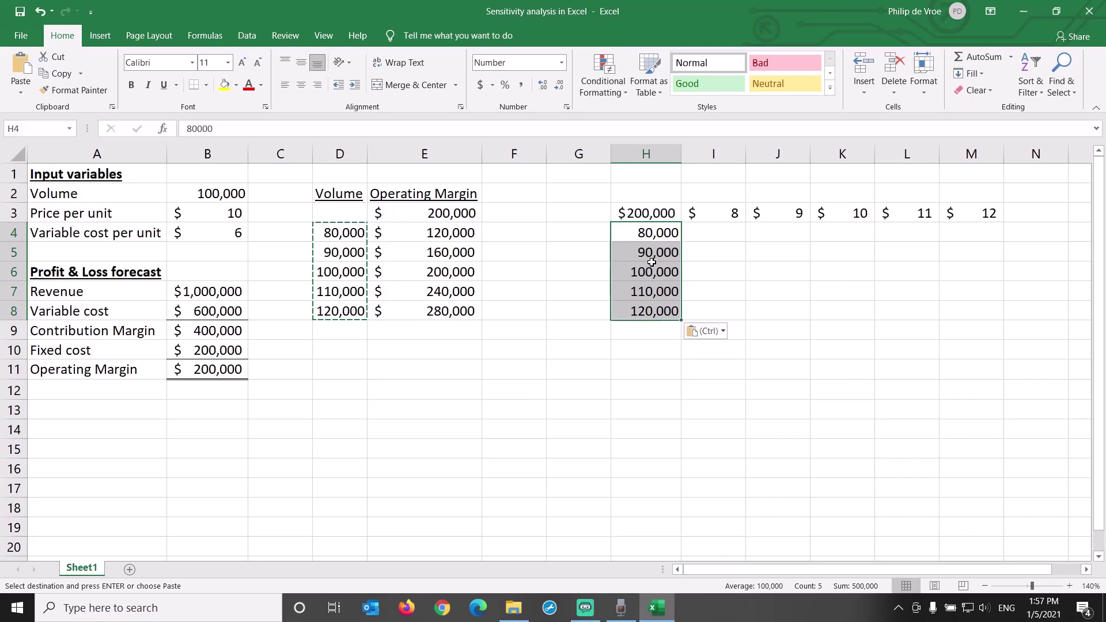
key("Escape")
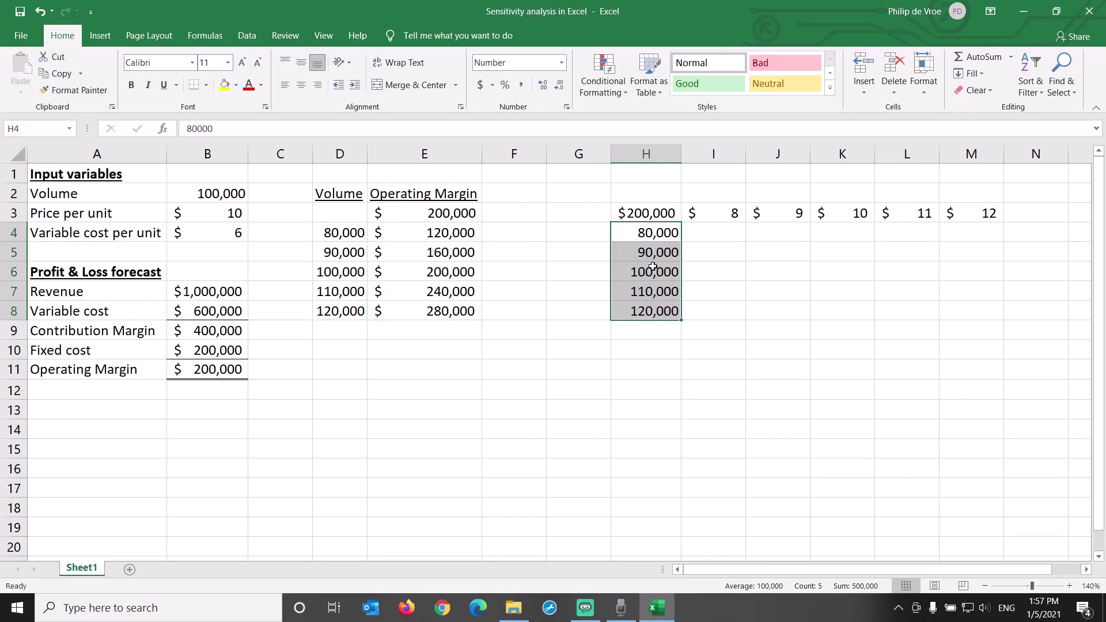
left_click(661, 234)
left_click(666, 312)
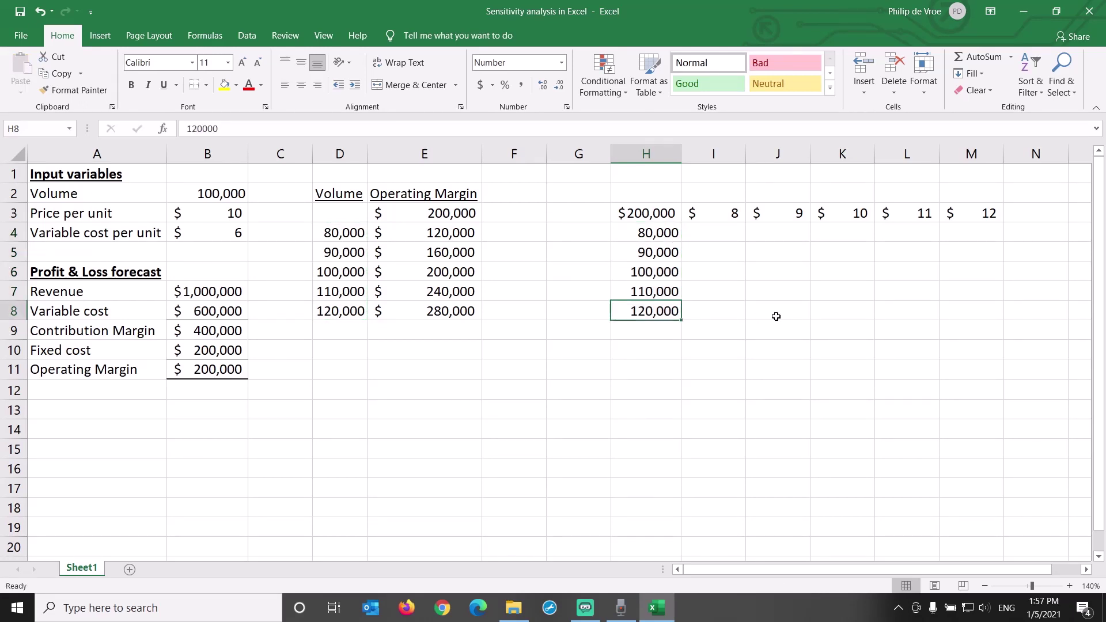
left_click(795, 312)
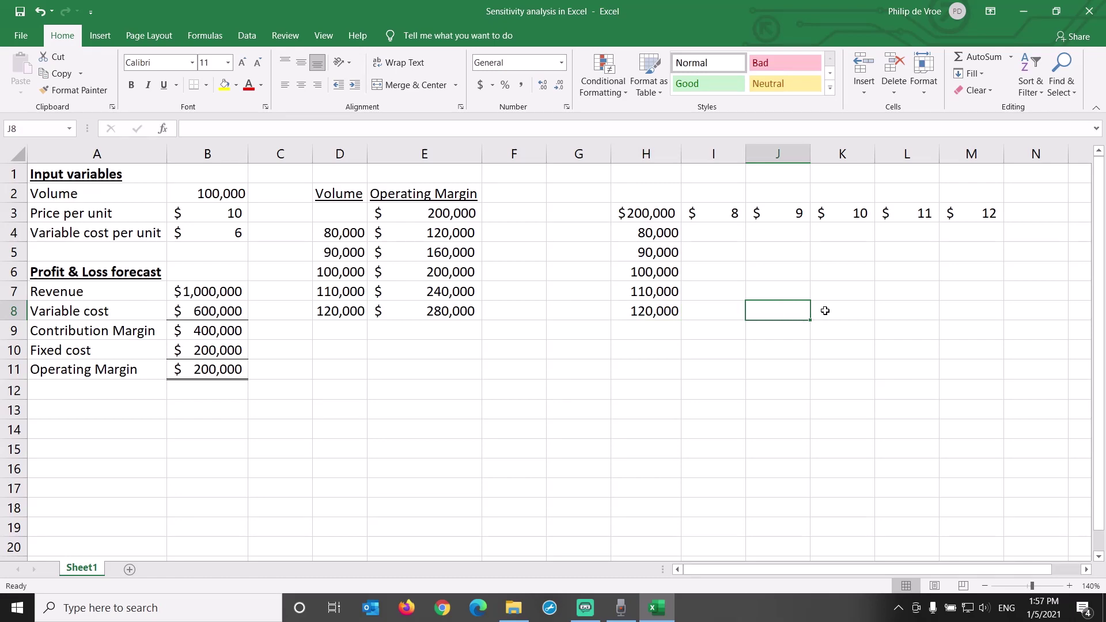
Select the whole two-variable grid H3:M8, starting from the margin link in H3.
left_click_drag(734, 237, 971, 311)
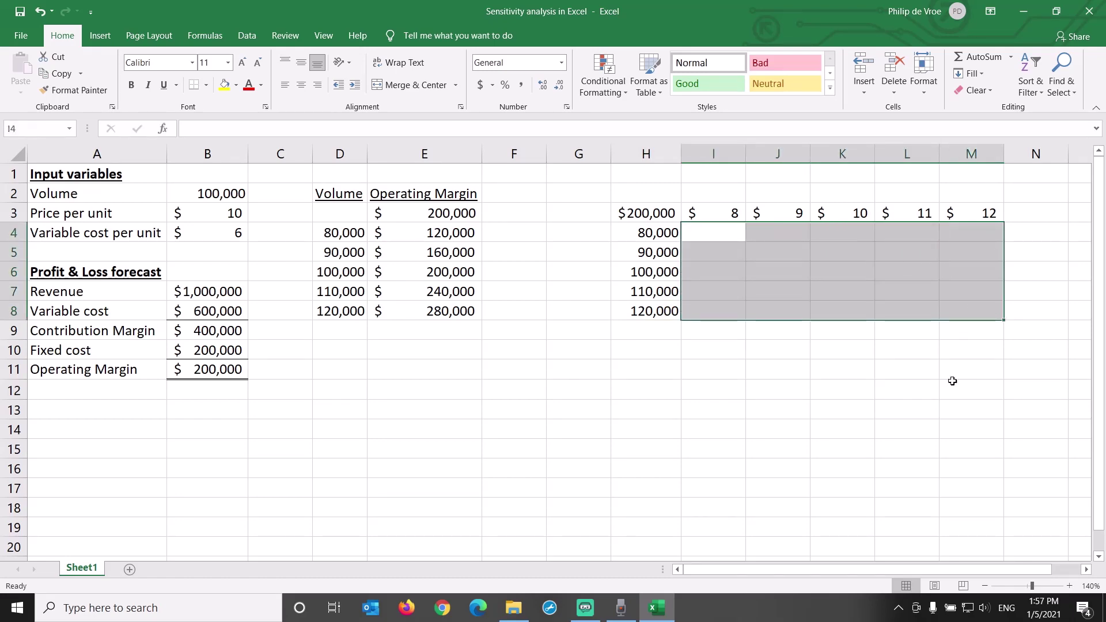
left_click(933, 472)
left_click_drag(724, 236, 975, 494)
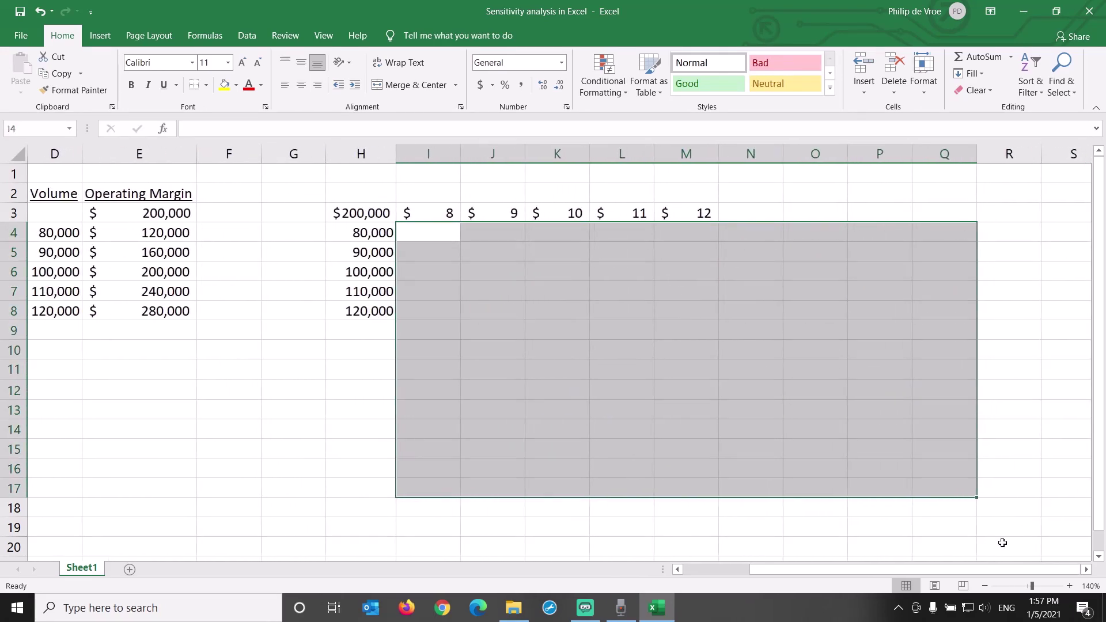
key("ctrl+Home")
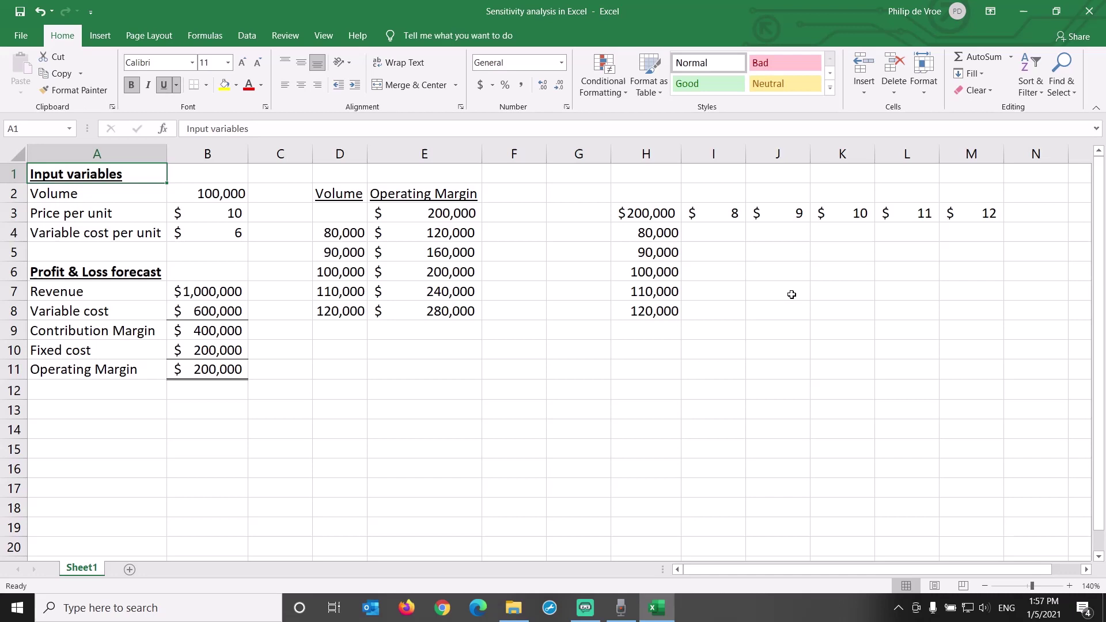
left_click_drag(731, 228, 1021, 546)
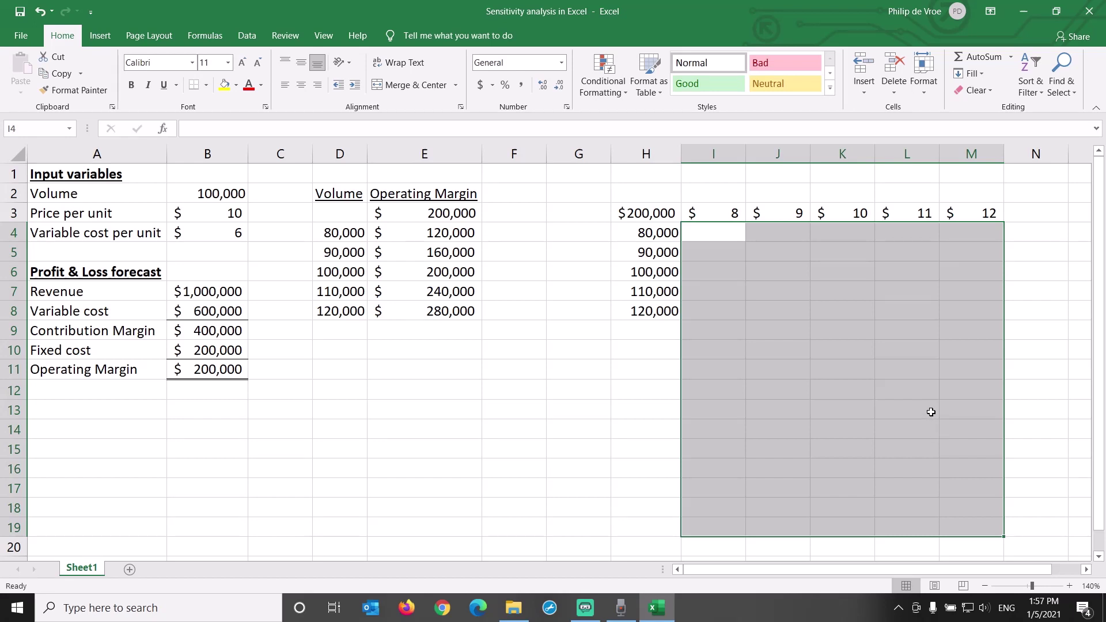
left_click_drag(847, 380, 929, 408)
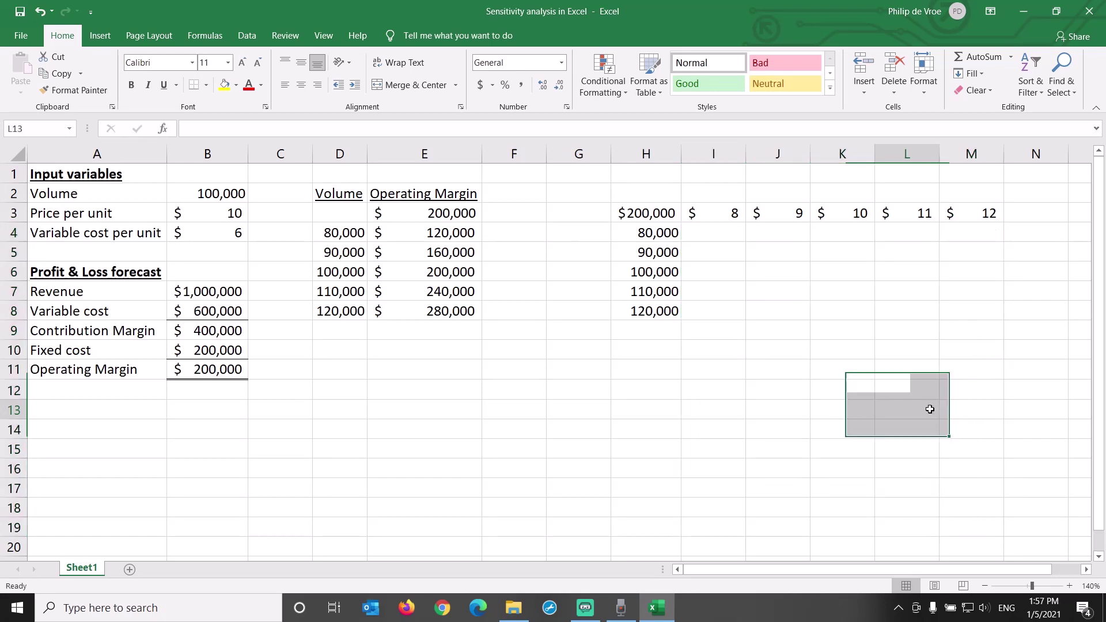
left_click(837, 350)
left_click(655, 224)
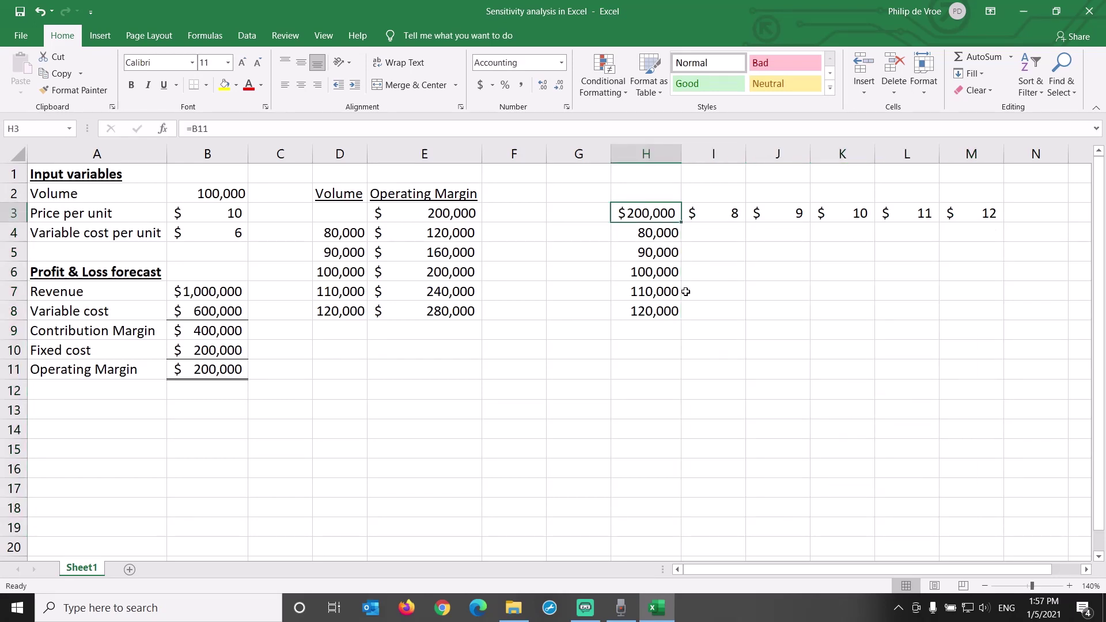
key("ctrl+shift+Down")
key("shift+Right")
key("shift+Right")
key("shift+Right")
key("shift+Right")
key("shift+Right")
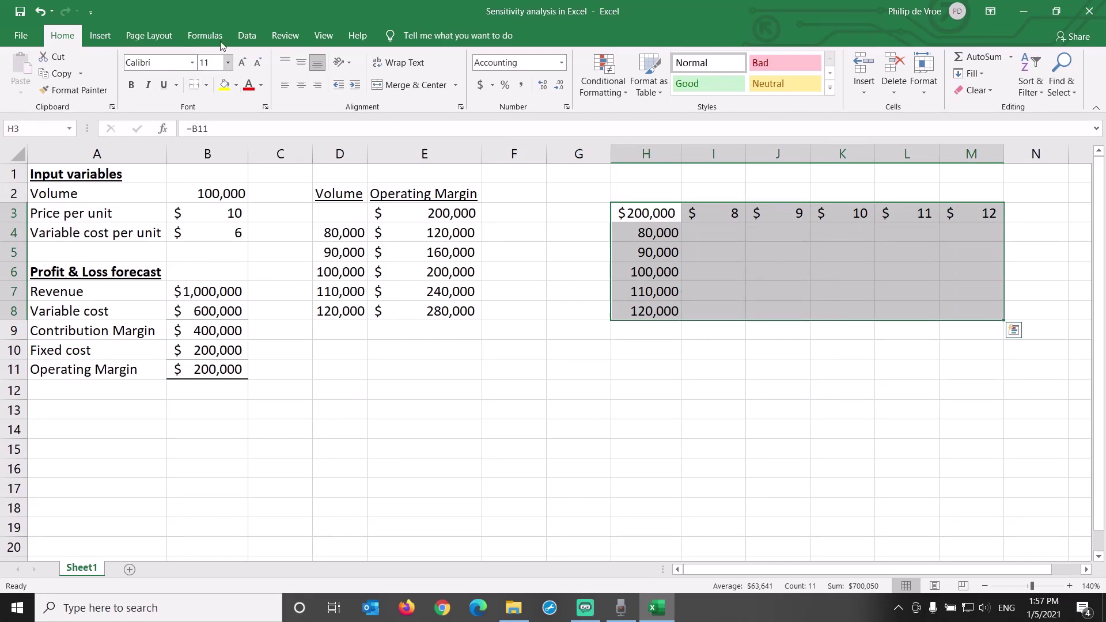
Build a two-variable data table on H3:M8 with price B3 as row input and volume B2 as column input.
left_click(247, 36)
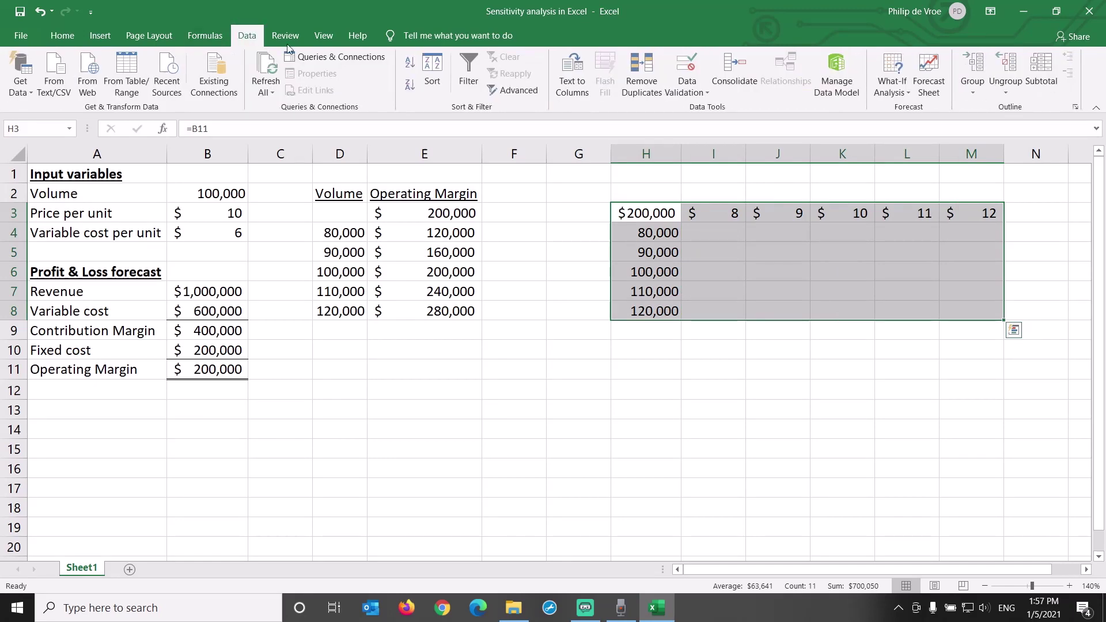
left_click(897, 96)
left_click(907, 145)
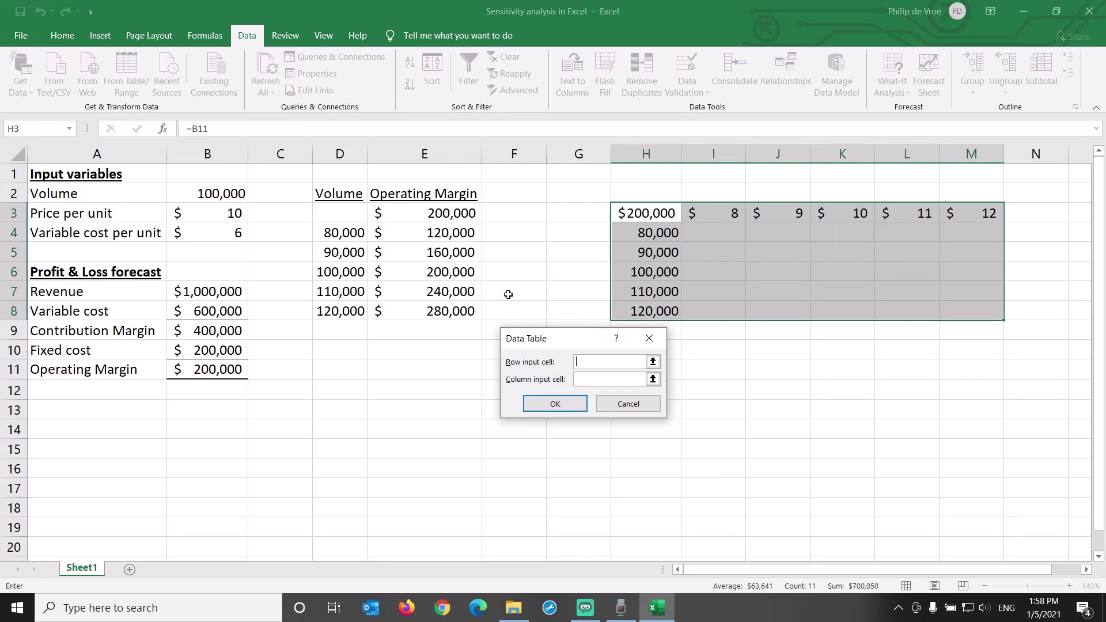
left_click(227, 212)
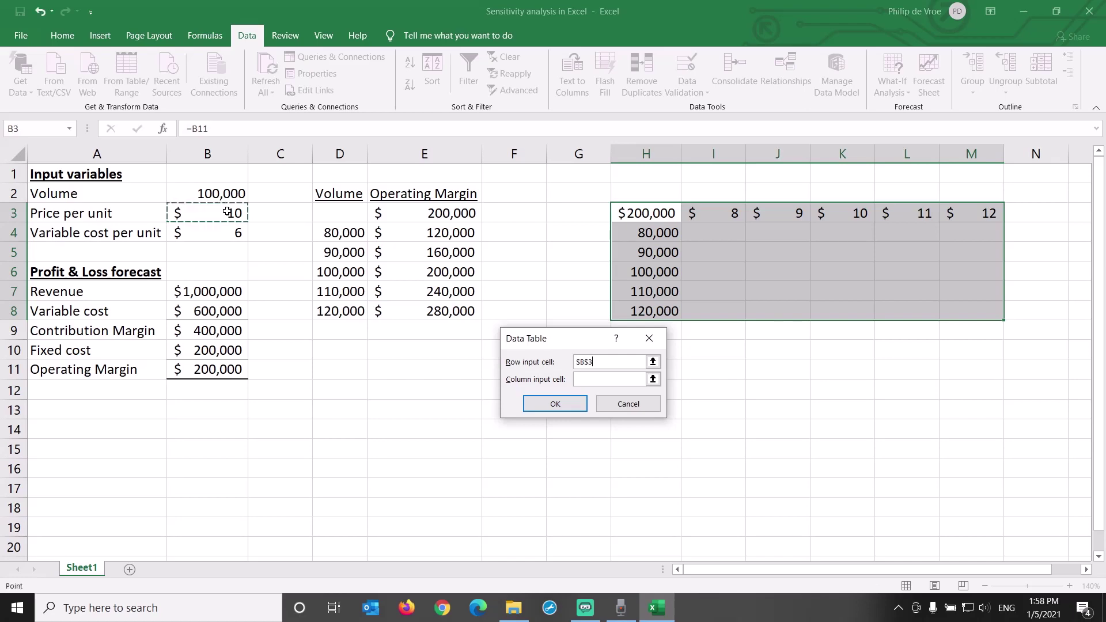
left_click(592, 378)
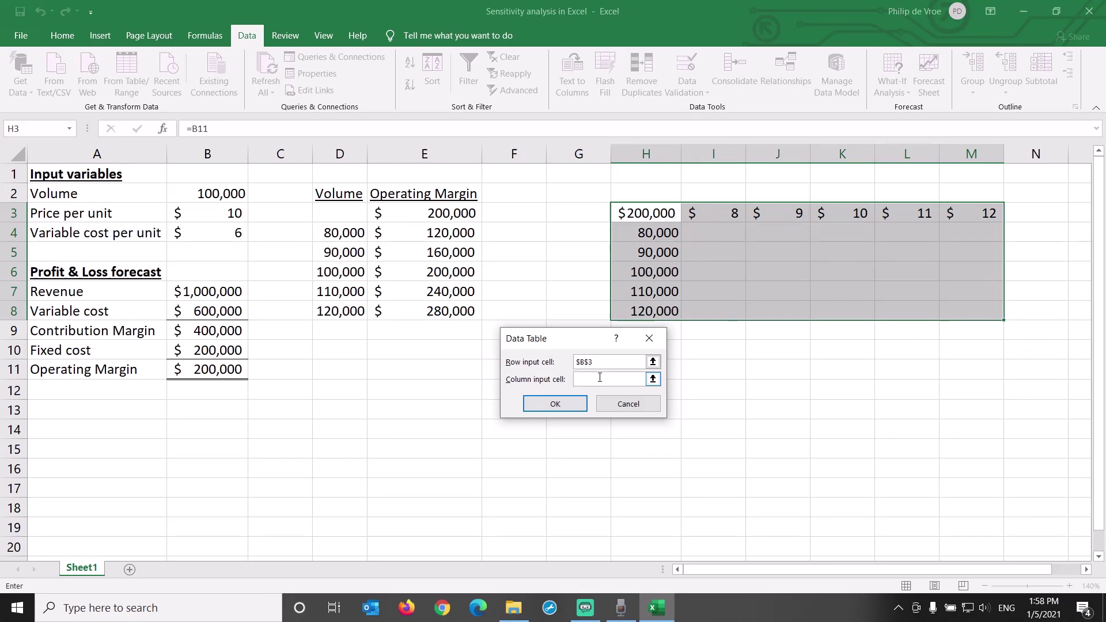
left_click(215, 194)
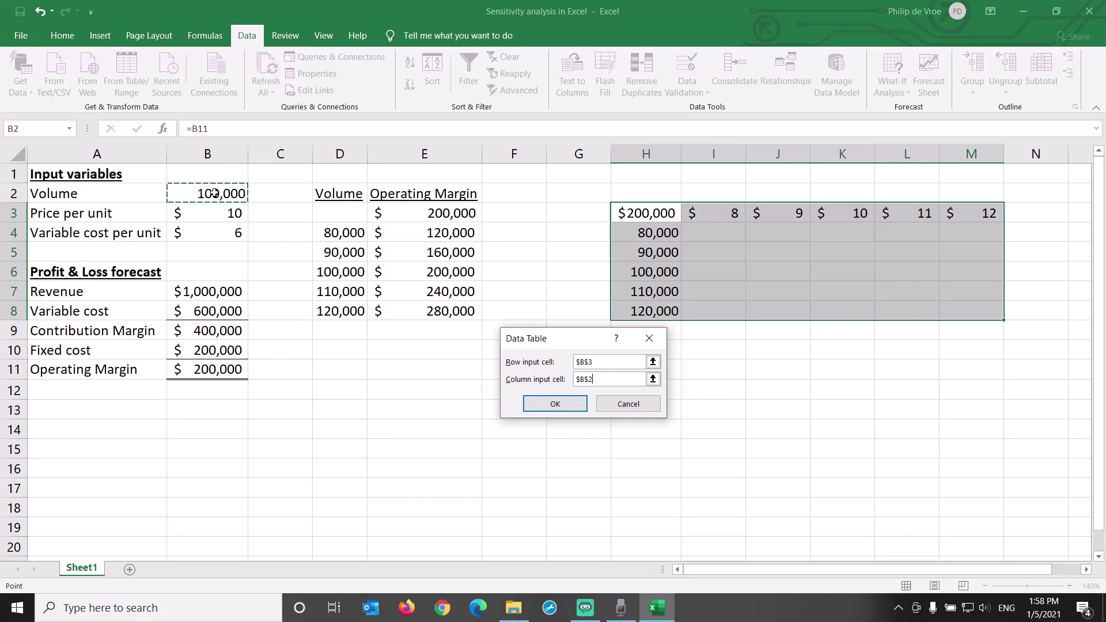
left_click(542, 407)
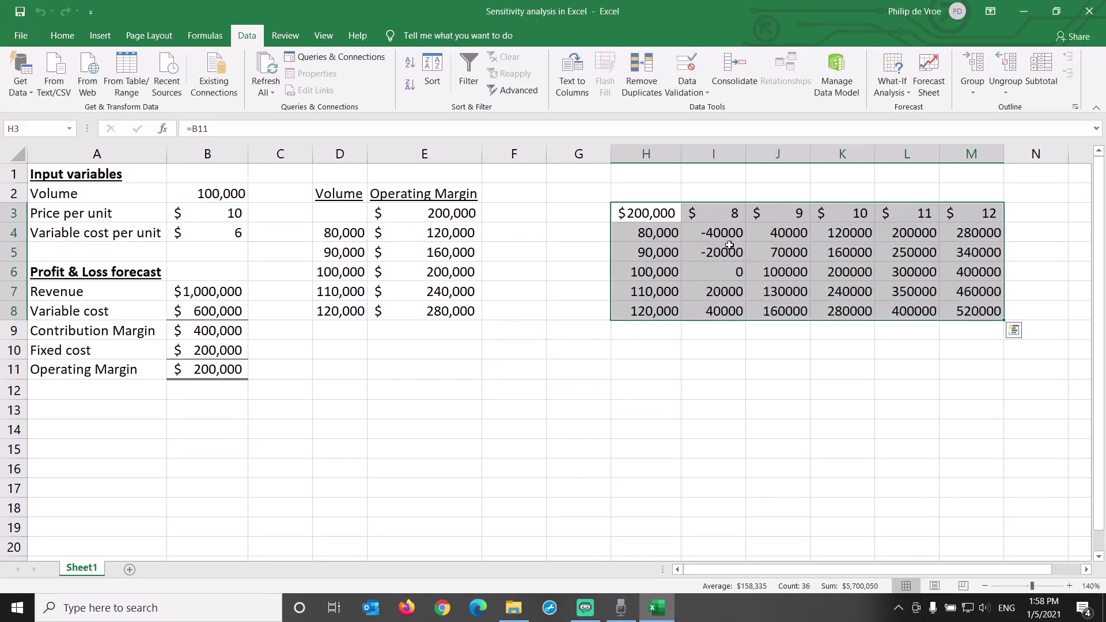
Format the results in I4:M8 as Accounting with no decimal places.
left_click(730, 236)
key("ctrl+shift+Down")
key("ctrl+shift+Right")
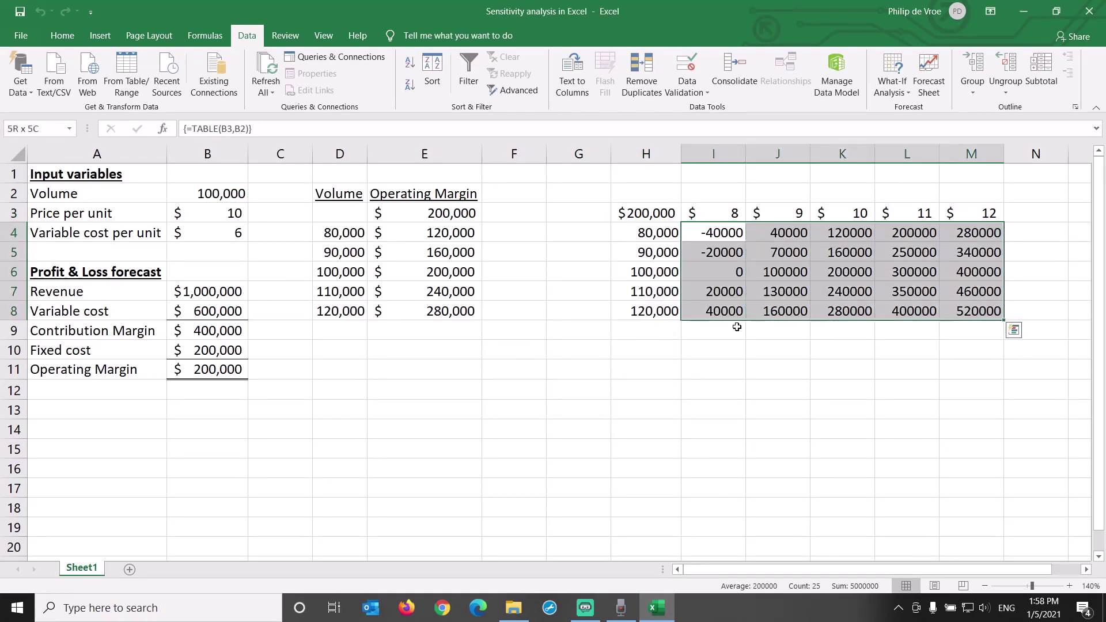
left_click(63, 35)
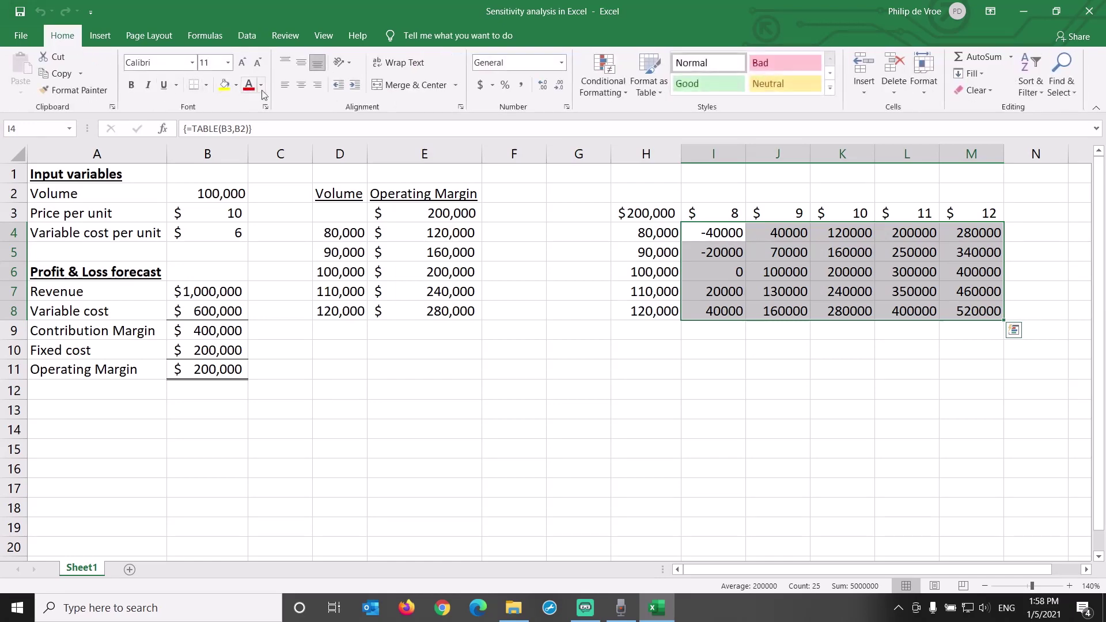
left_click(480, 85)
left_click(558, 85)
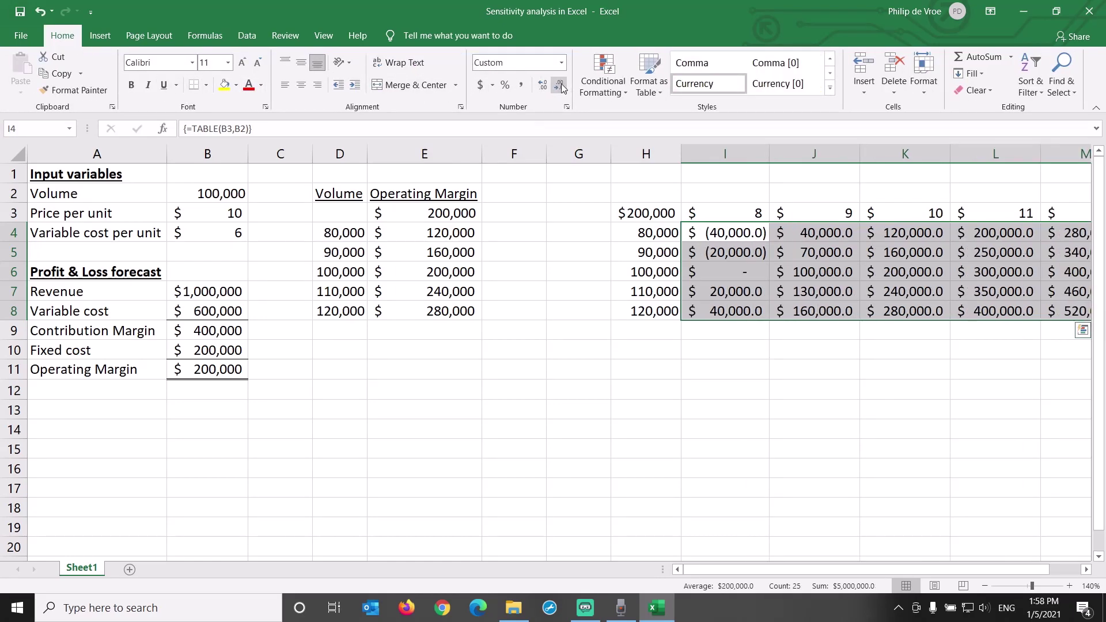
left_click(559, 85)
Autofit columns H through M and return to cell A1.
left_click(642, 154)
key("shift+Right")
key("shift+Right")
key("shift+Right")
key("shift+Right")
key("shift+Right")
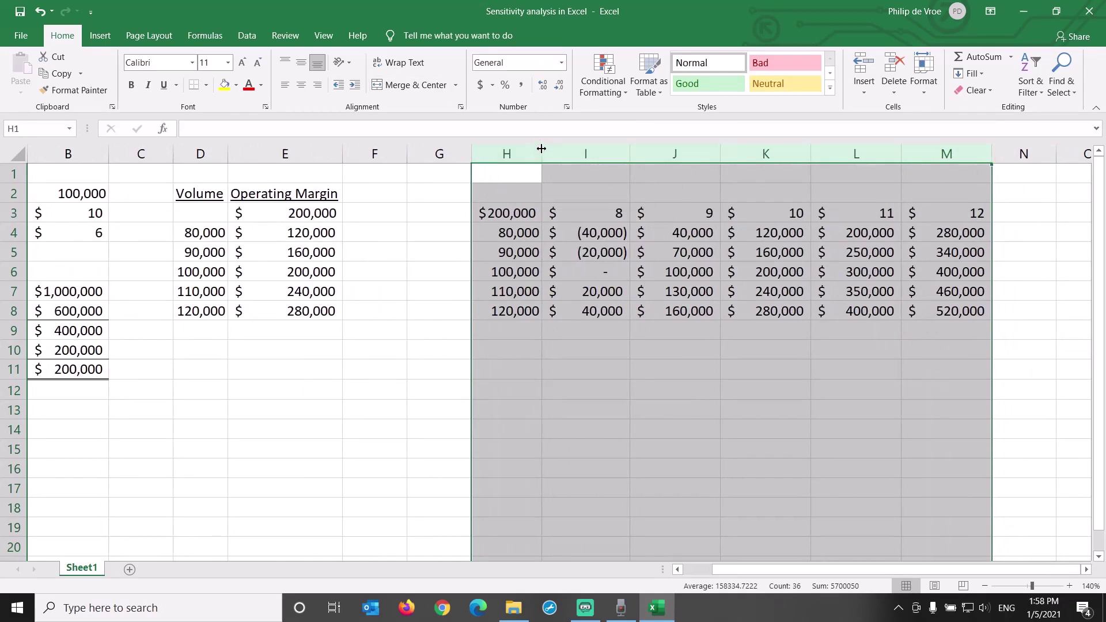
double_click(541, 153)
key("ctrl+Home")
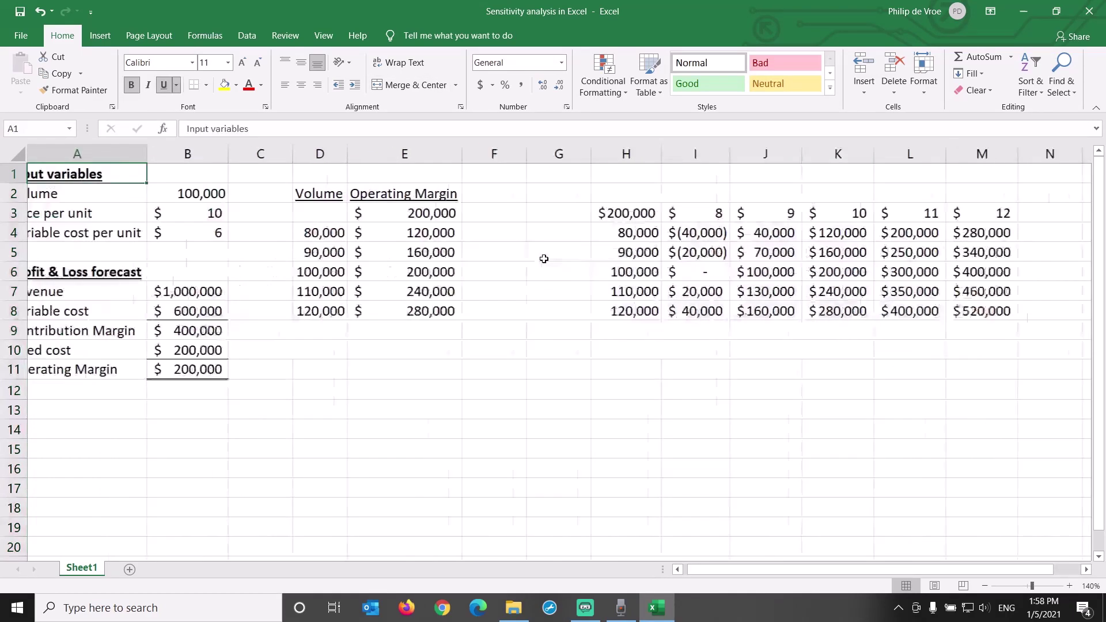
Bold the price headings I3:M3 and the volume headings H4:H8.
left_click(713, 216)
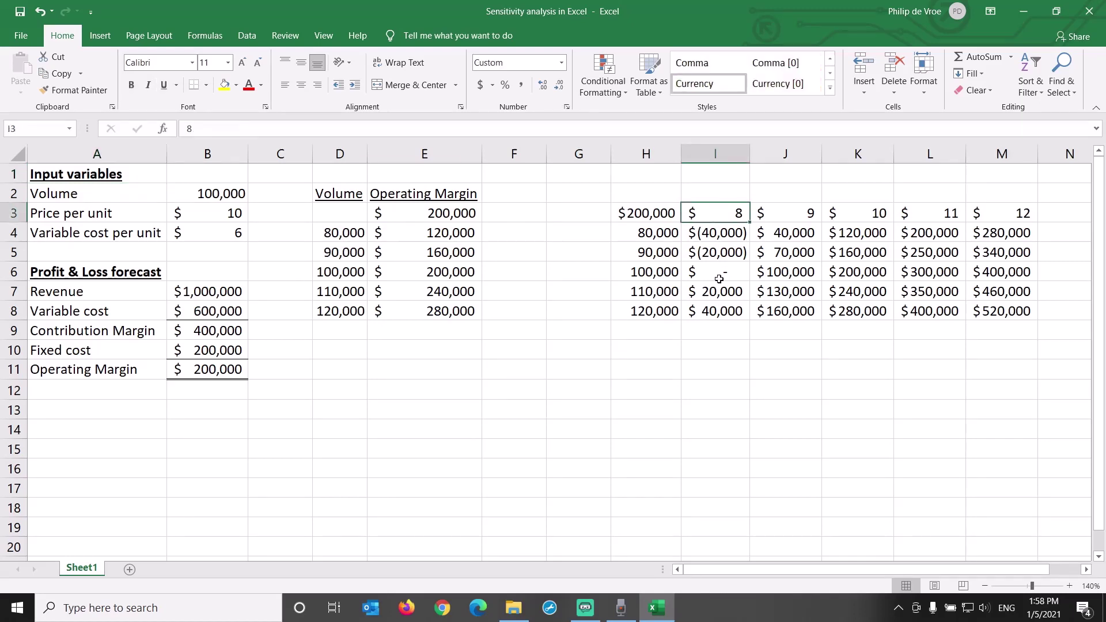
key("ctrl+shift+Right")
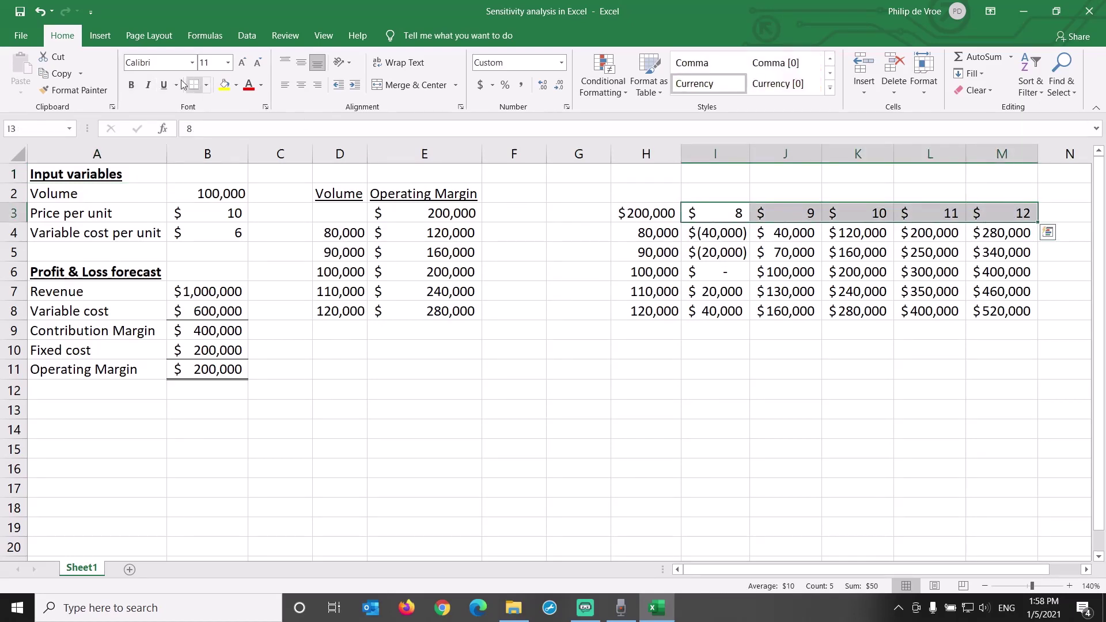
left_click(131, 85)
left_click(635, 234)
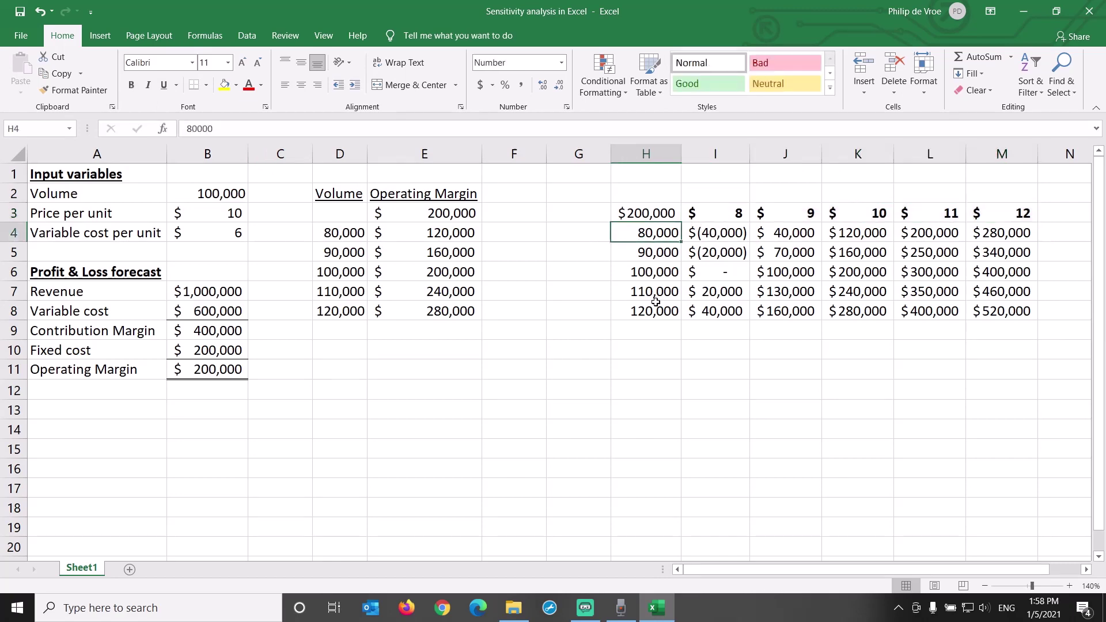
key("ctrl+shift+Down")
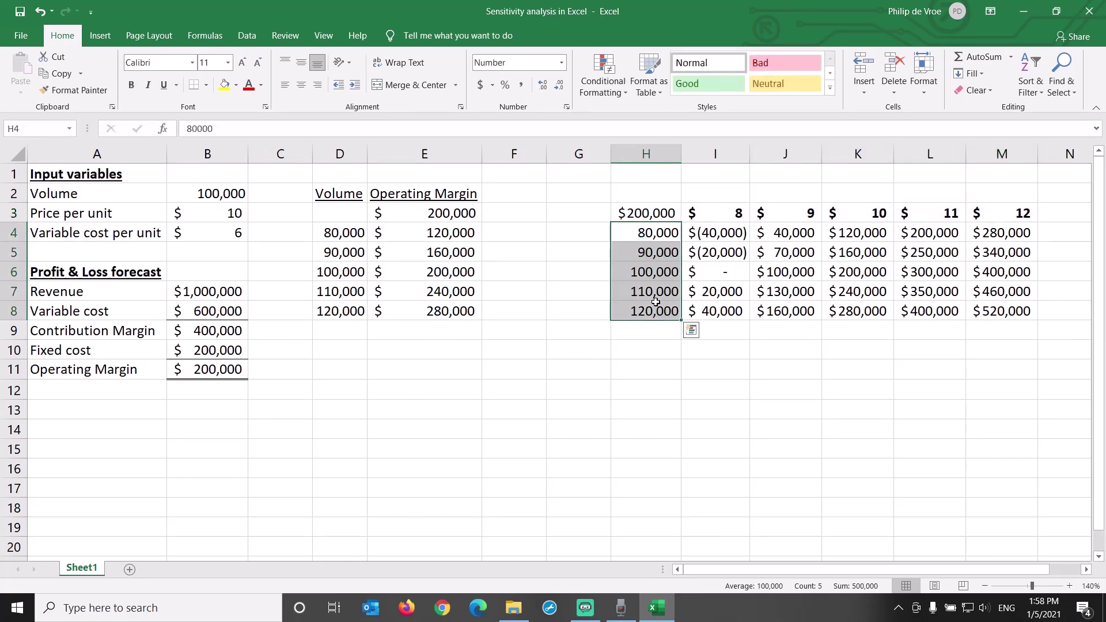
left_click(132, 86)
Add a 'Price' header merged and centred across I2:M2 with a box border.
left_click(708, 191)
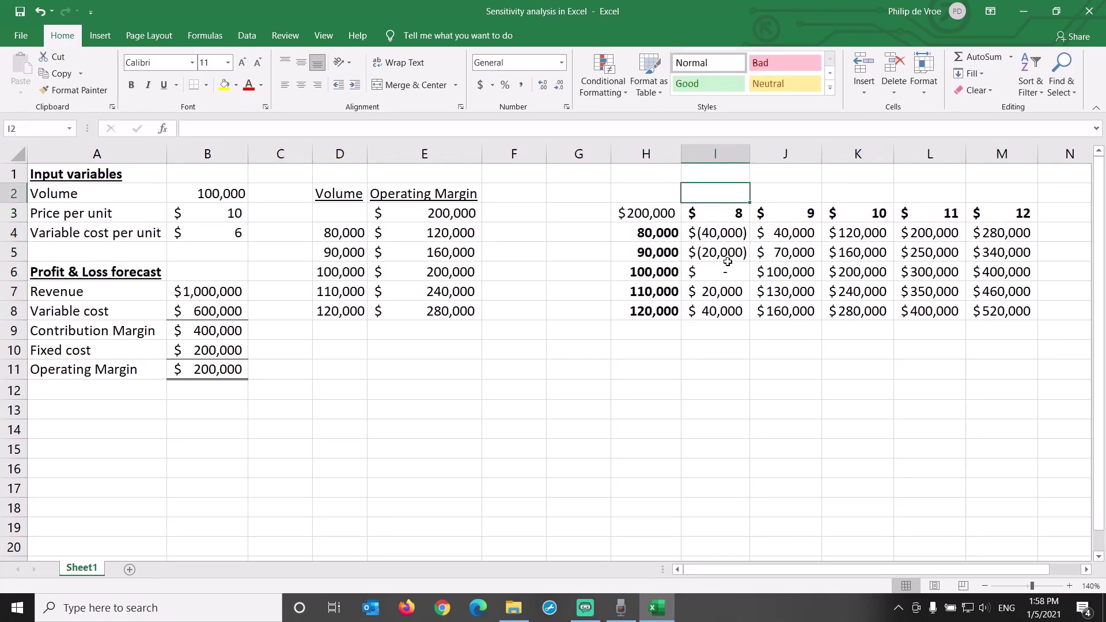
type("Price")
left_click_drag(714, 193, 1020, 193)
left_click(410, 85)
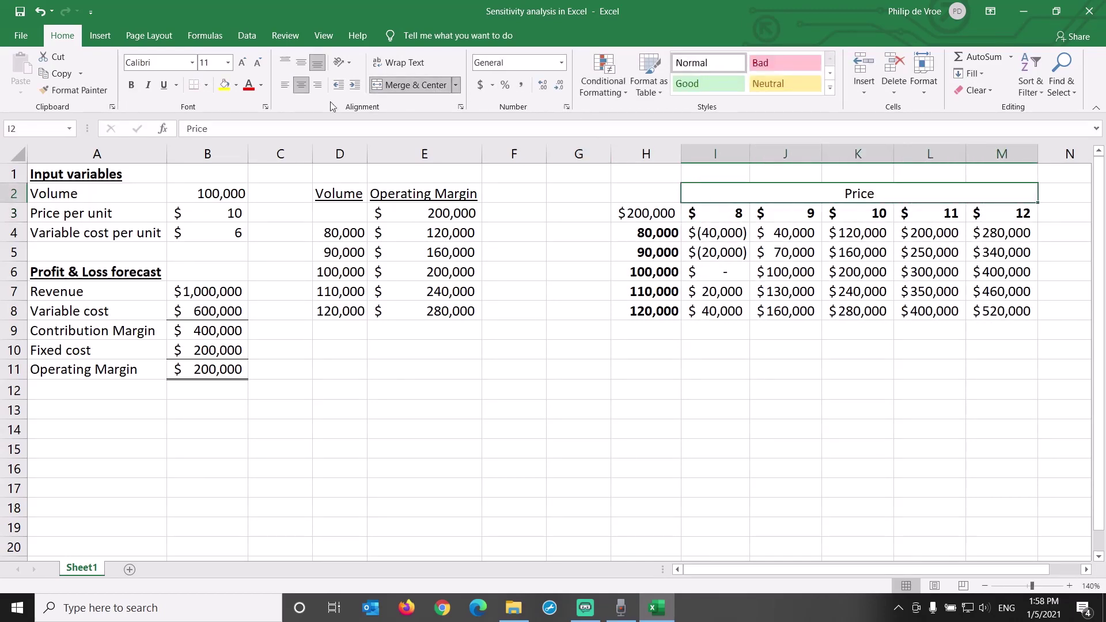
left_click(206, 84)
left_click(206, 245)
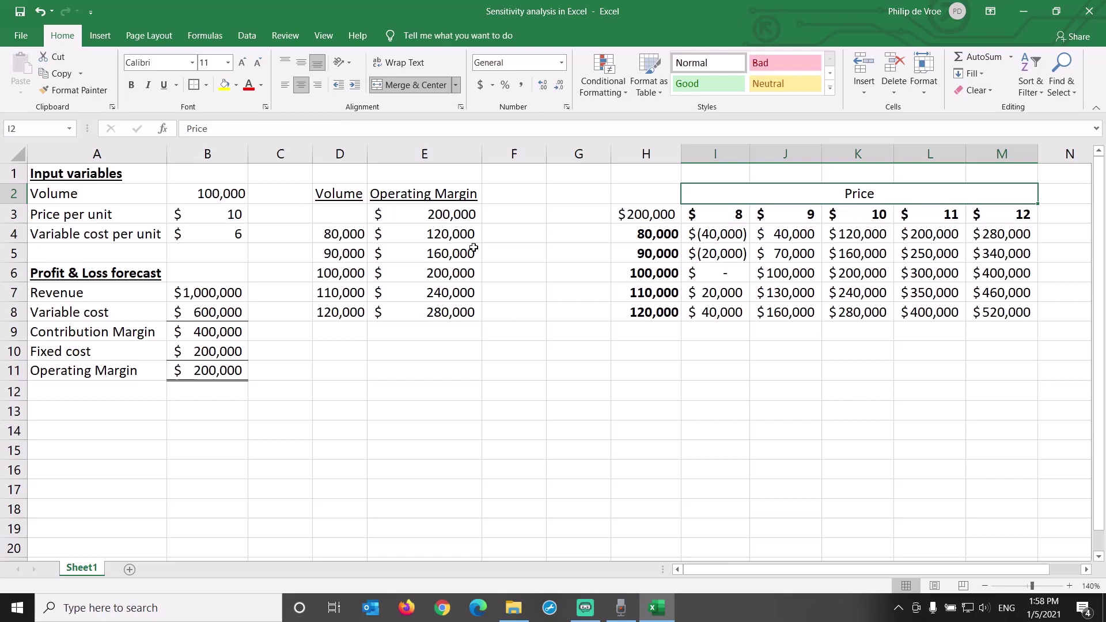
Add a 'Volume' label merged down G4:G8, vertically centred, with a thick box border.
left_click(572, 236)
type("Vo")
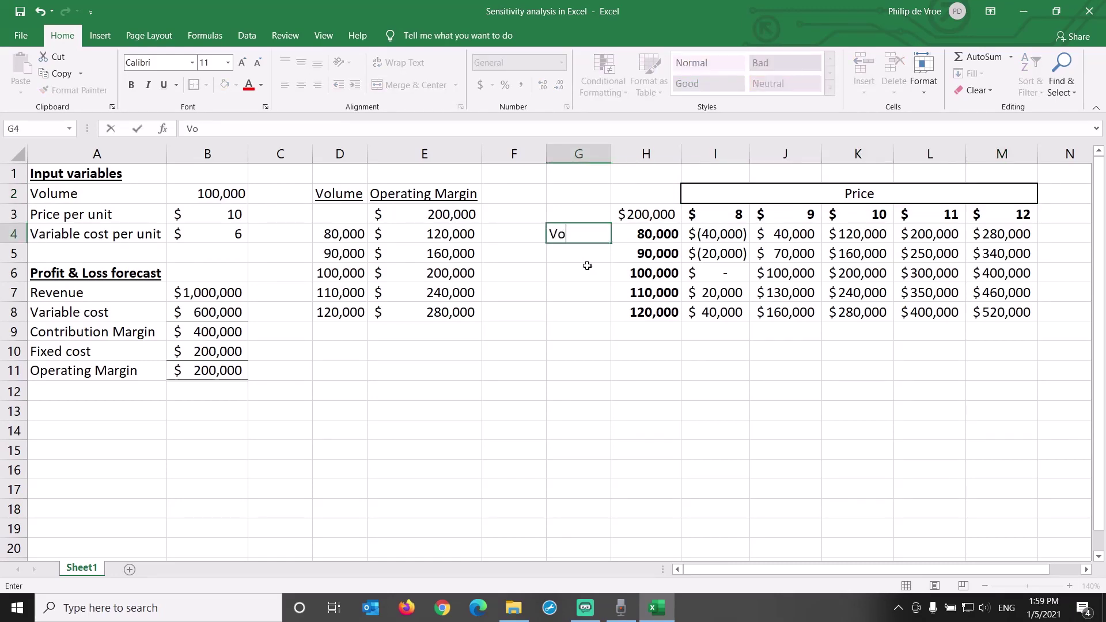
type("lume")
key("Return")
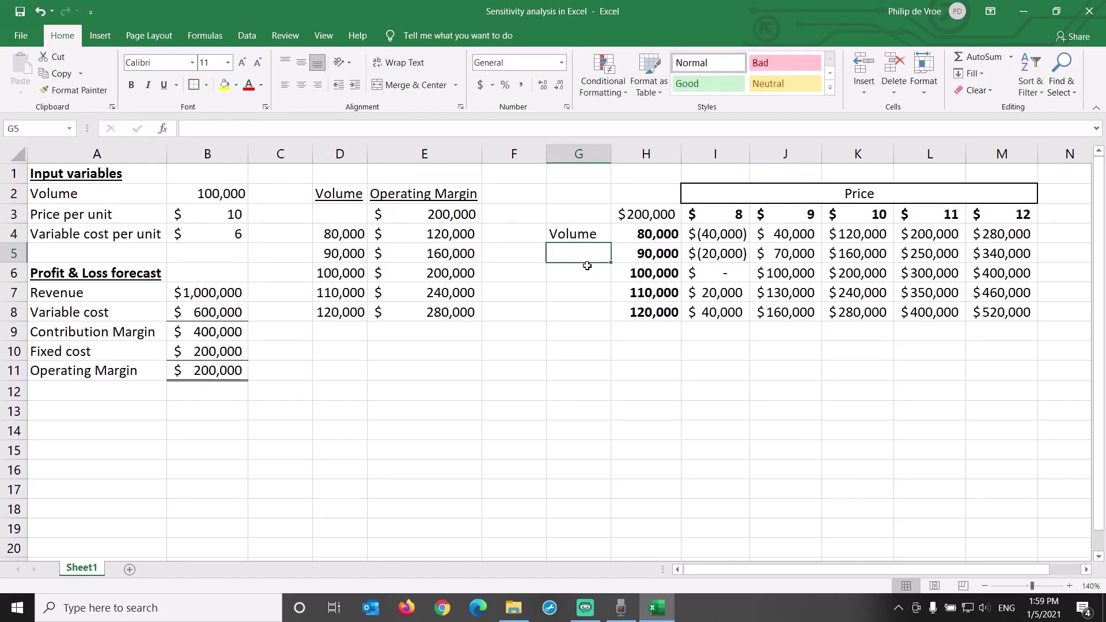
key("Up")
key("shift+Down")
key("shift+Down")
key("shift+Down")
key("shift+Down")
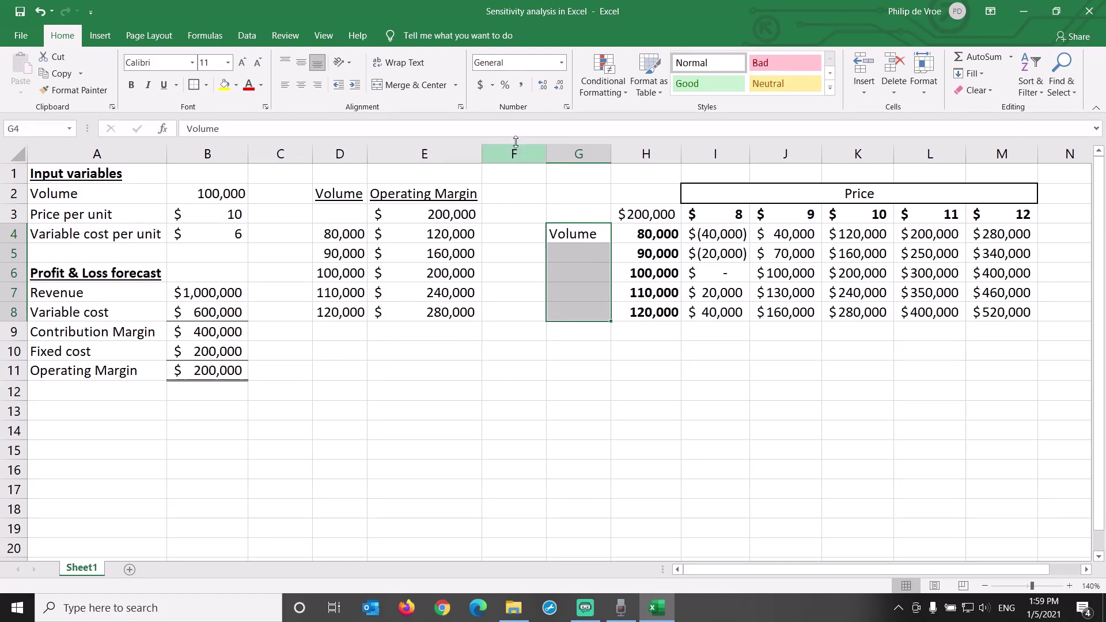
left_click(411, 84)
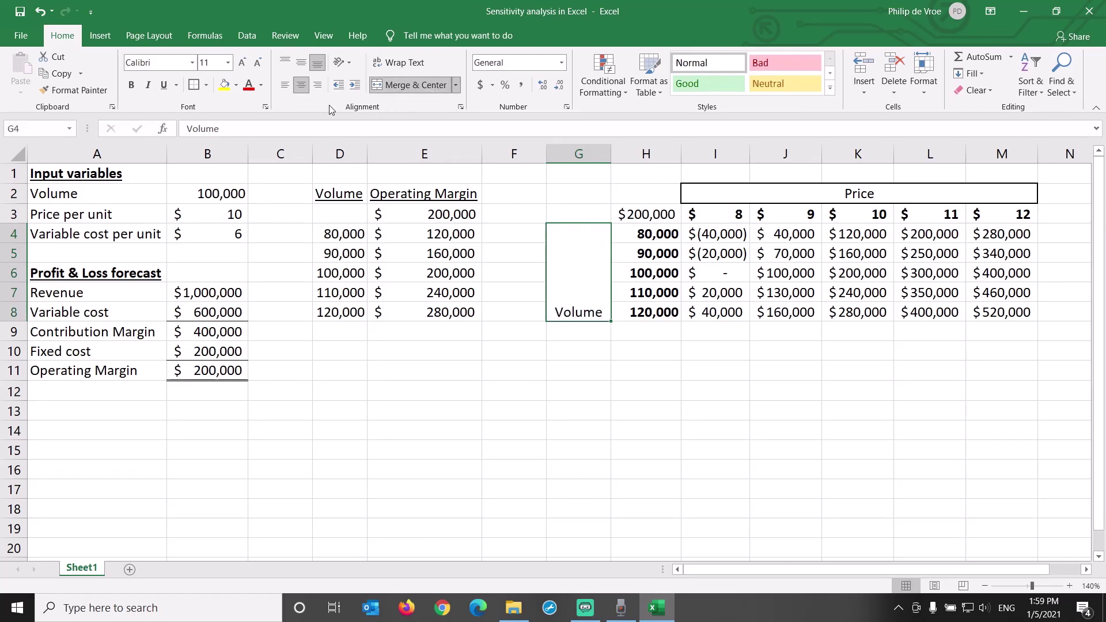
left_click(460, 107)
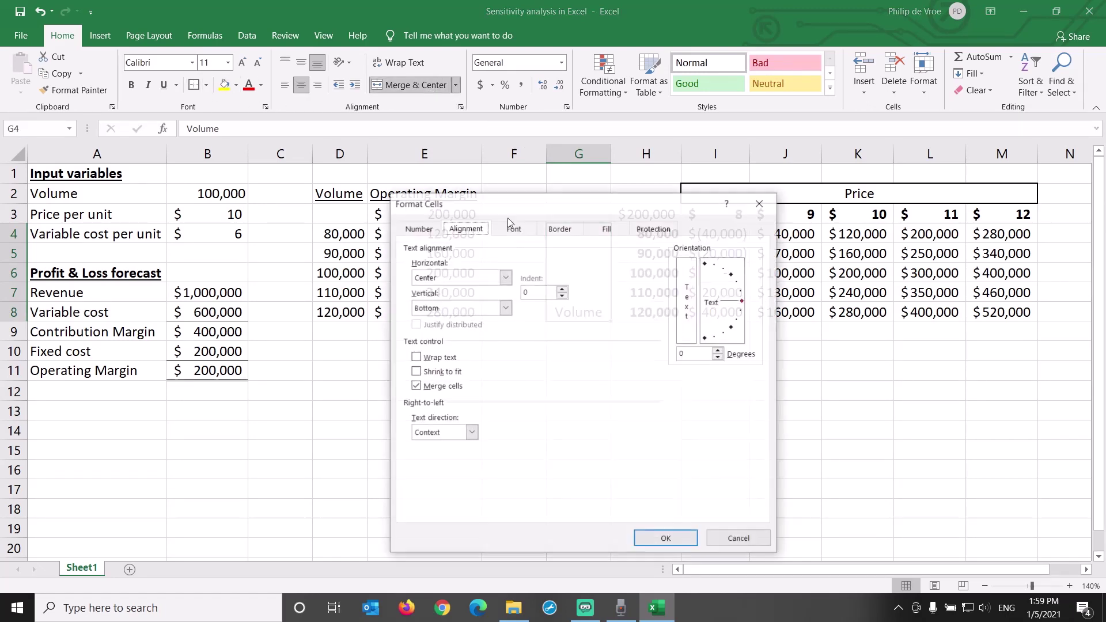
left_click(502, 308)
left_click(487, 331)
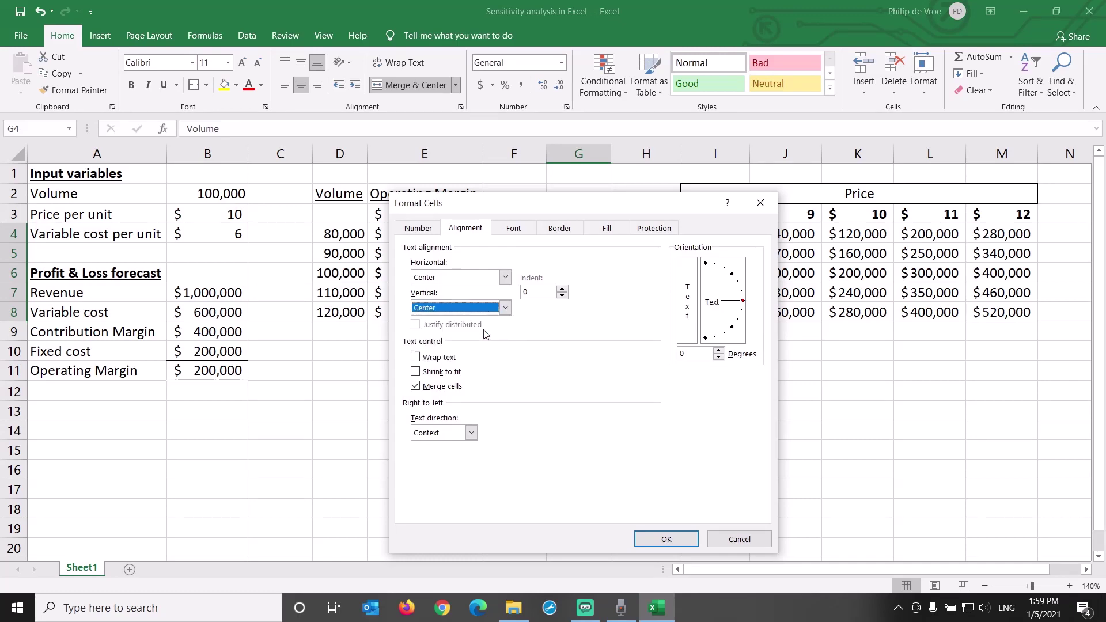
left_click(663, 538)
left_click(194, 85)
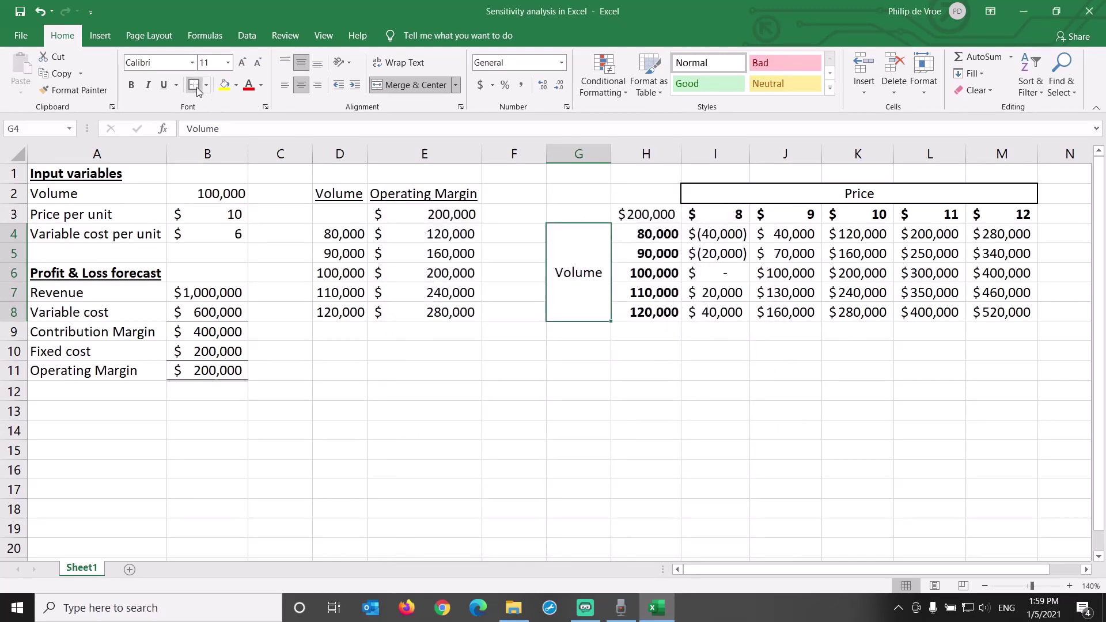
Turn the H3 margin value's font white to hide it, then back to black.
left_click(649, 217)
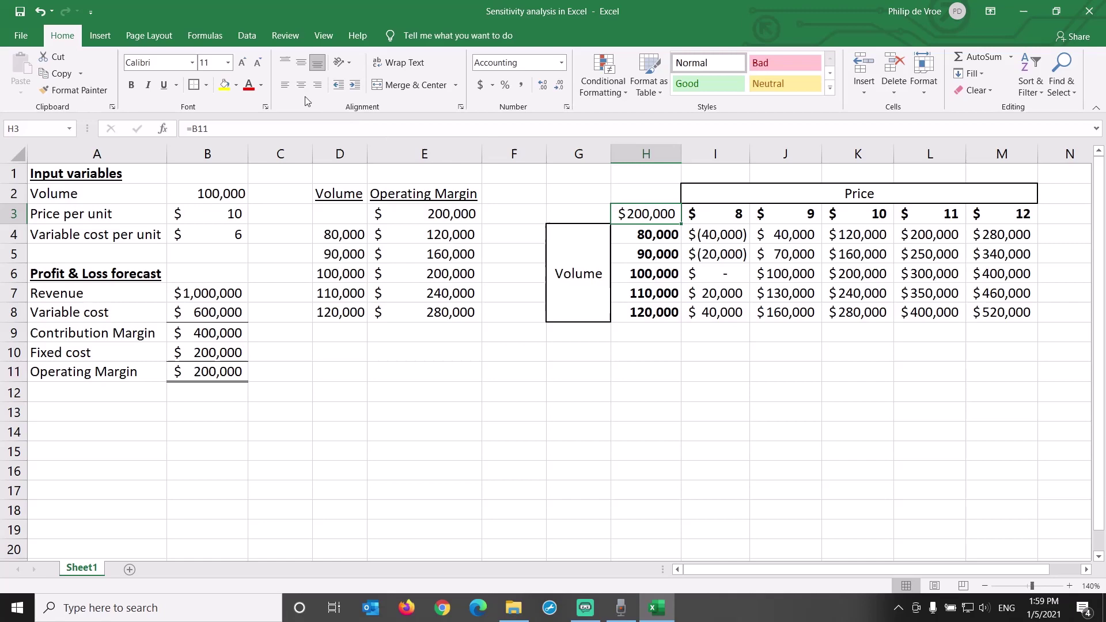
left_click(261, 85)
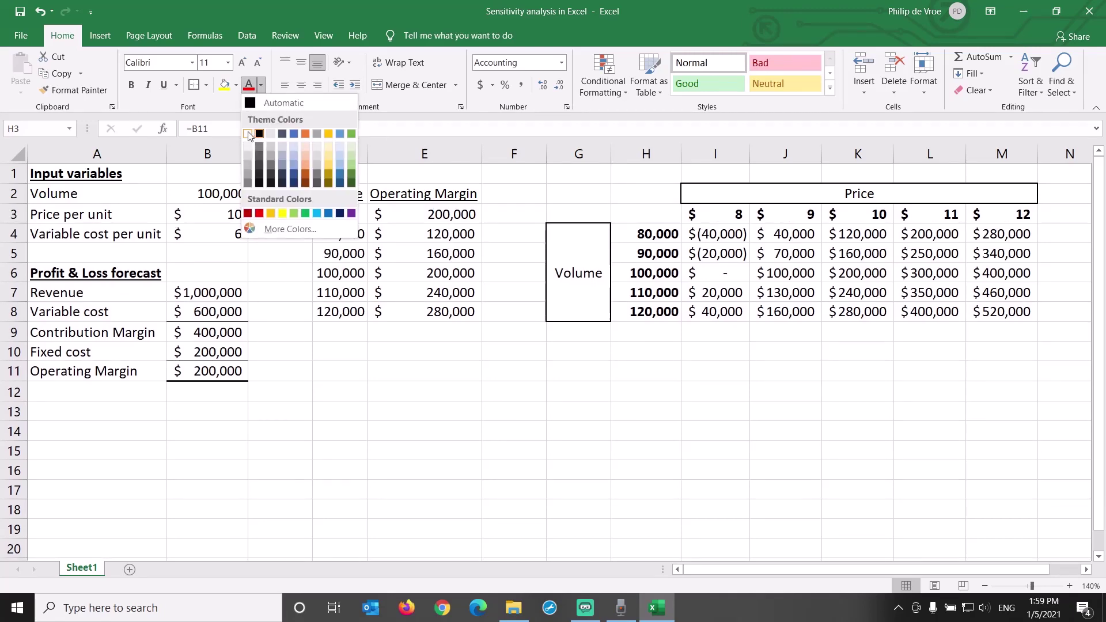
left_click(248, 133)
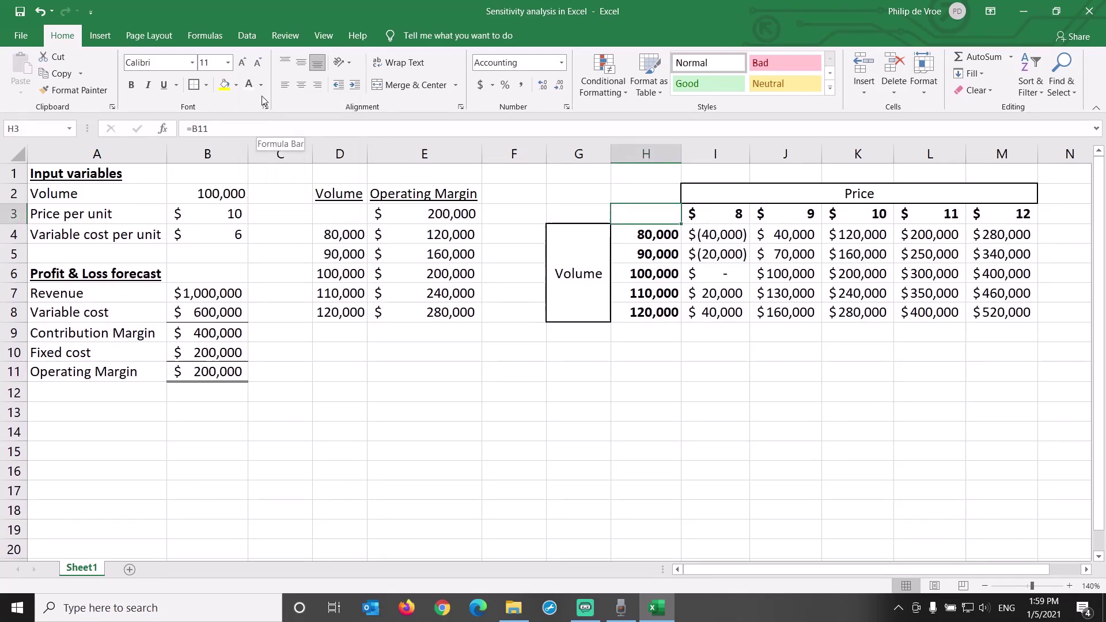
left_click(261, 85)
left_click(260, 134)
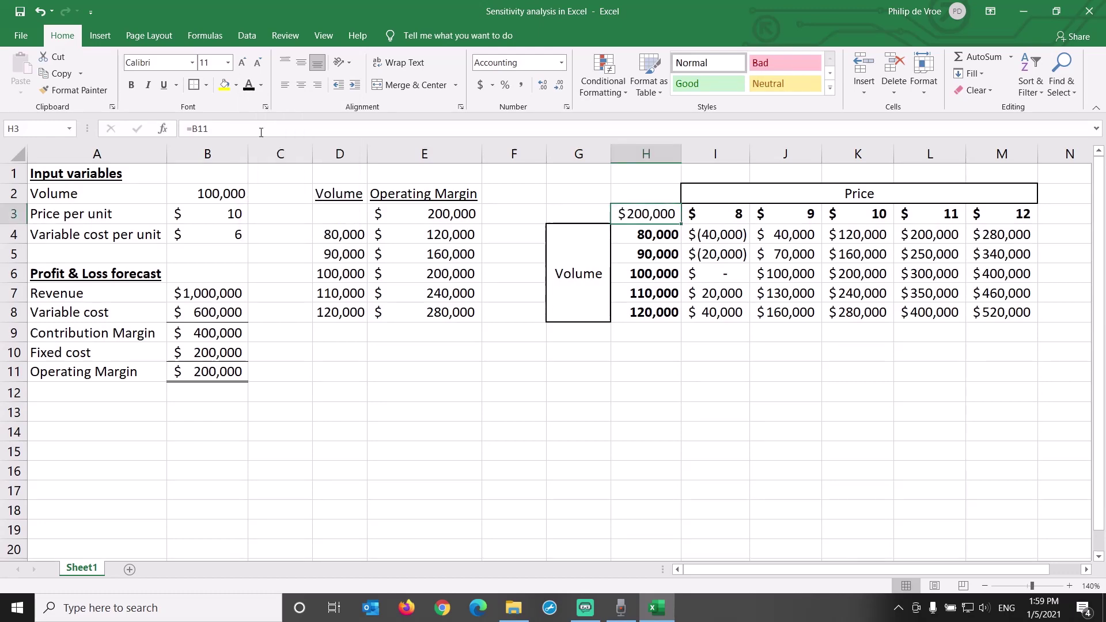
Hide the H3 corner value again by making its font white.
left_click(261, 85)
left_click(248, 133)
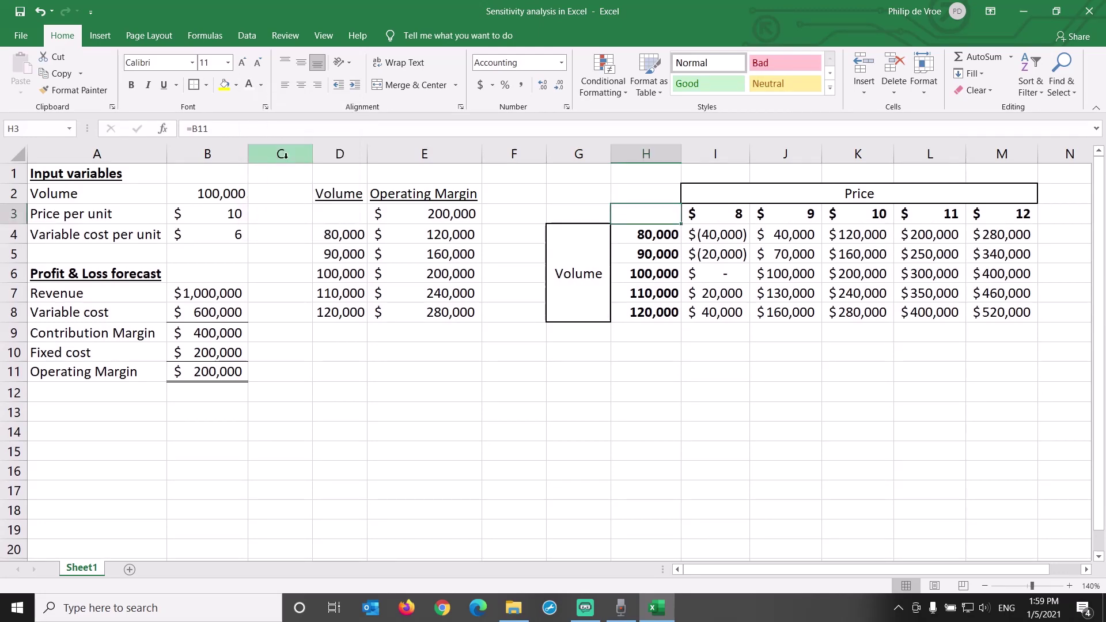
left_click(618, 313)
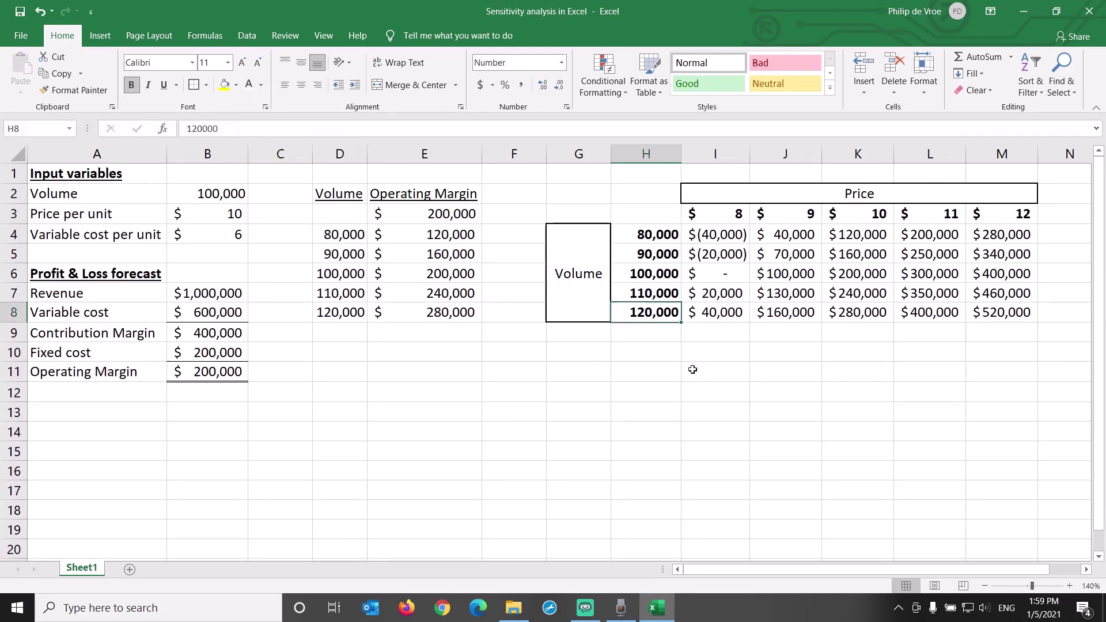
Highlight I4:M8 results greater than $H$3 with green fill and dark green text.
left_click(717, 239)
key("ctrl+shift+Down")
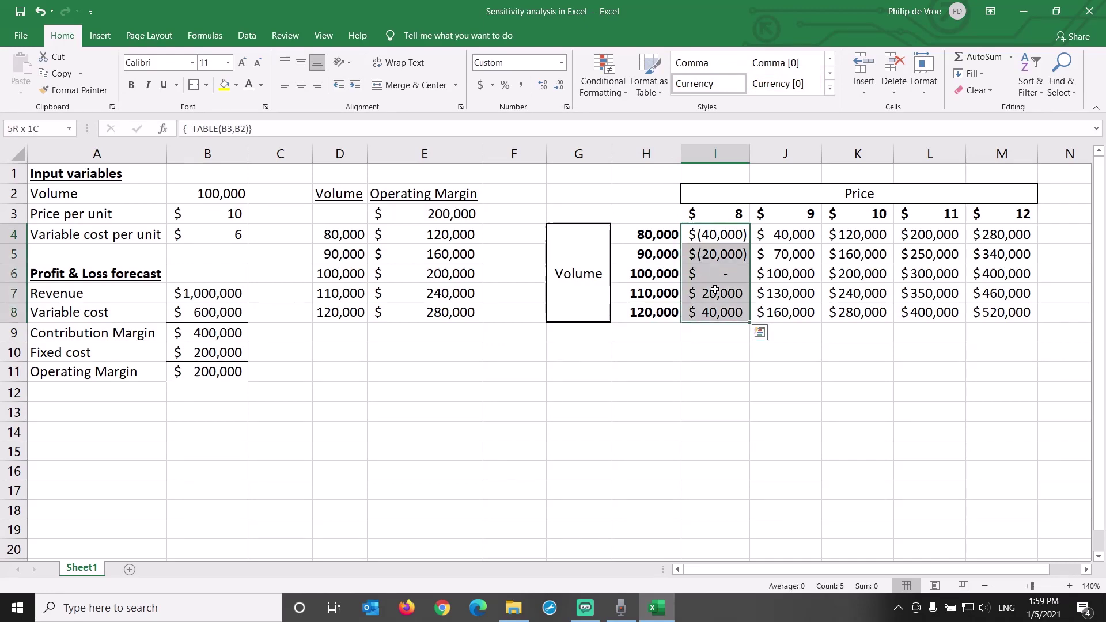
key("ctrl+shift+Right")
left_click(615, 85)
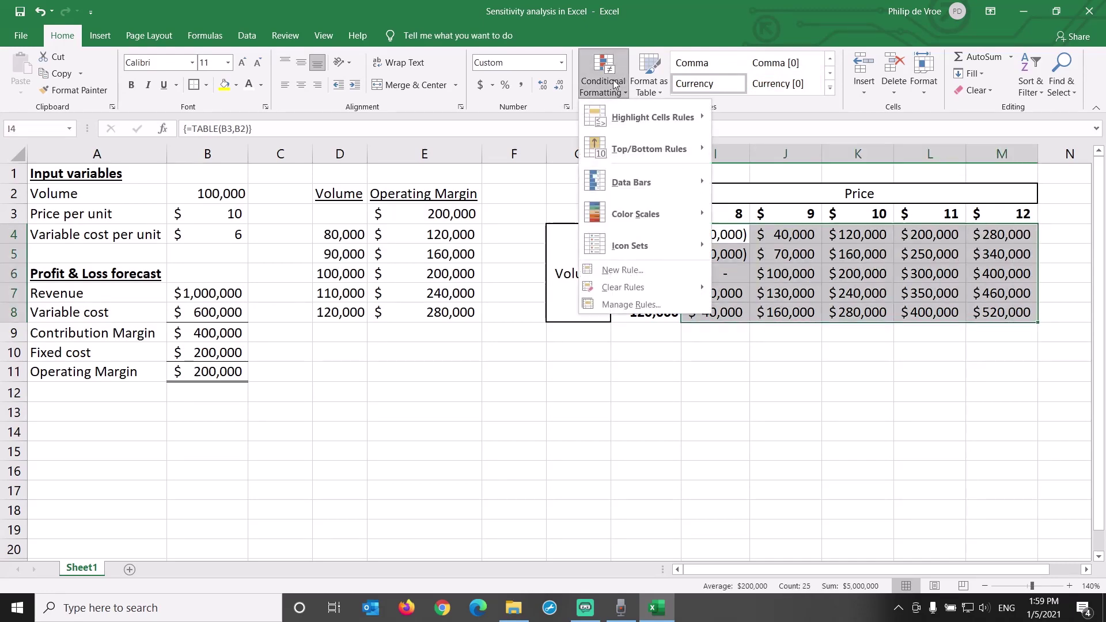
mouse_move(644, 121)
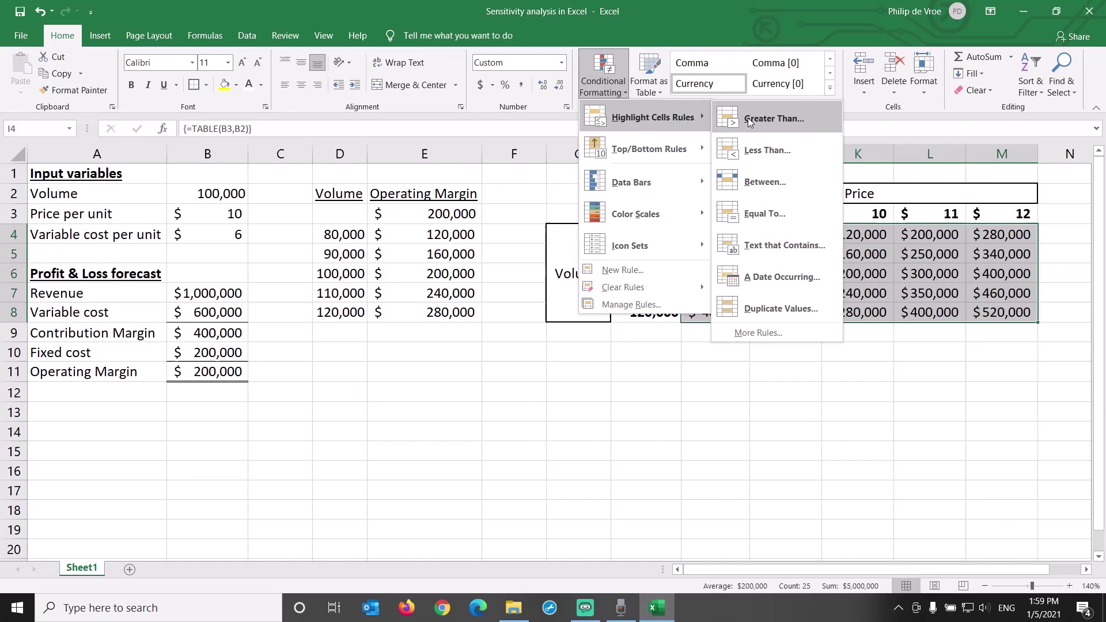
left_click(749, 119)
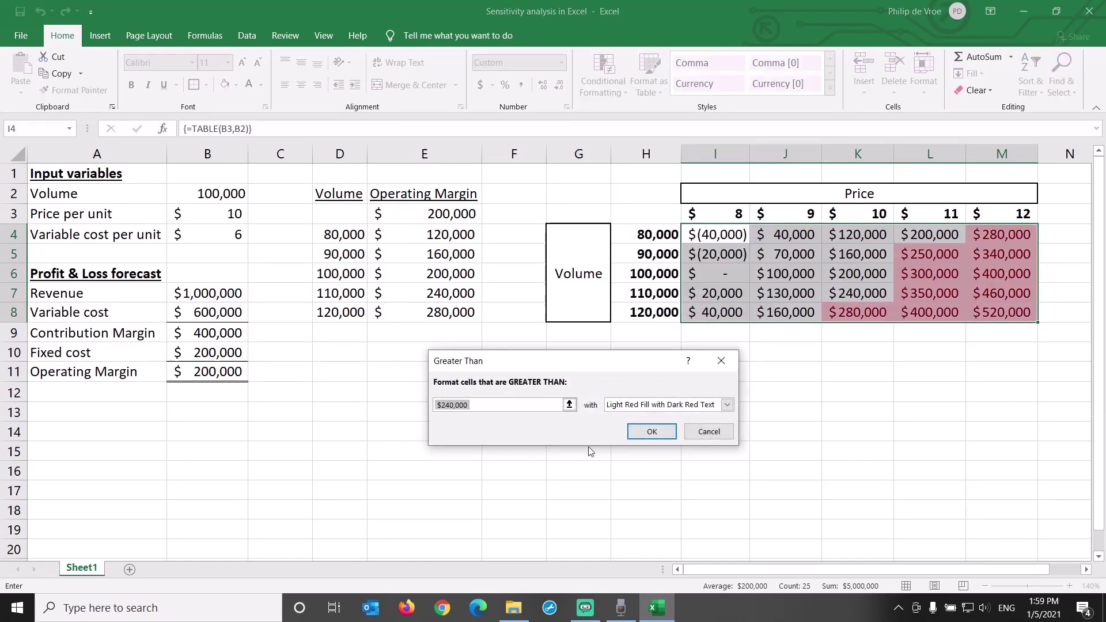
left_click(650, 214)
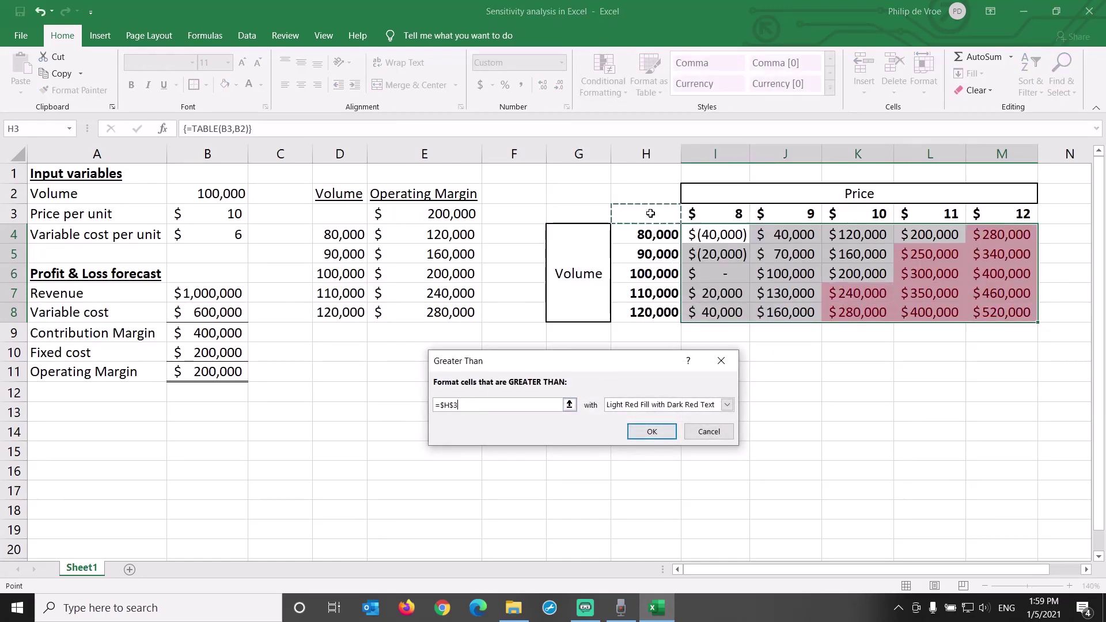
left_click(727, 405)
left_click(708, 437)
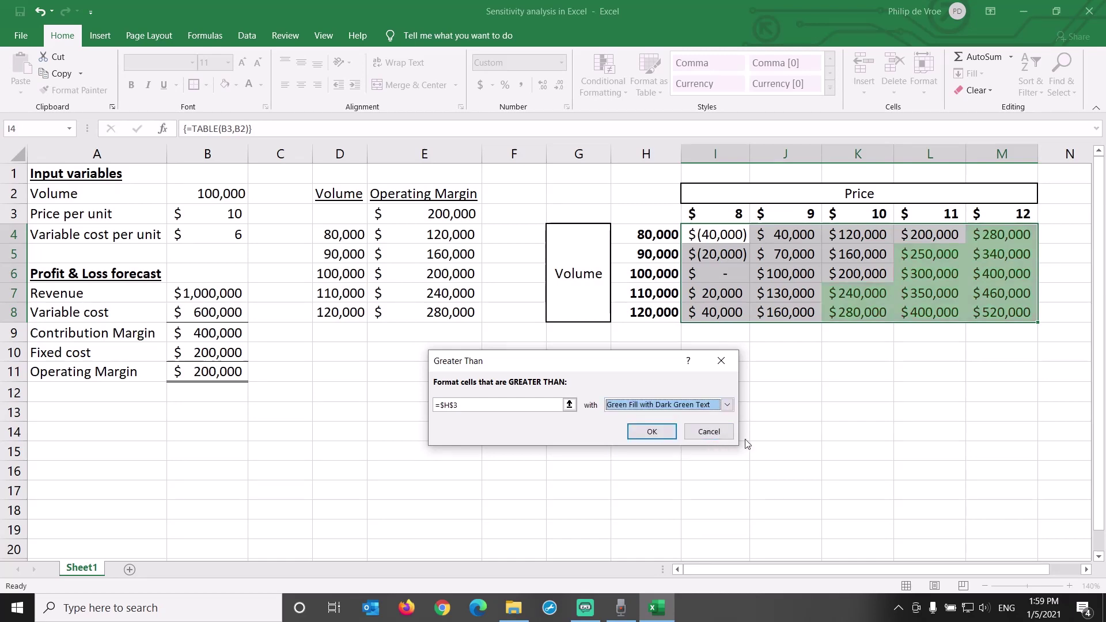
left_click(658, 432)
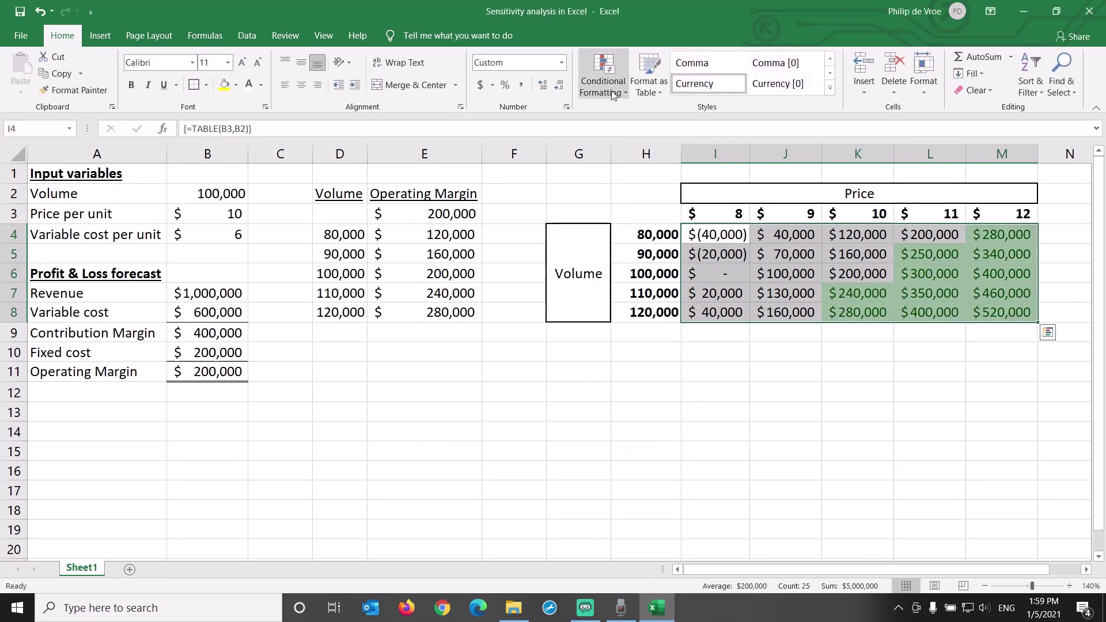
Add a Less Than $H$3 rule on I4:M8 using light red fill with dark red text.
left_click(604, 78)
mouse_move(643, 125)
left_click(741, 149)
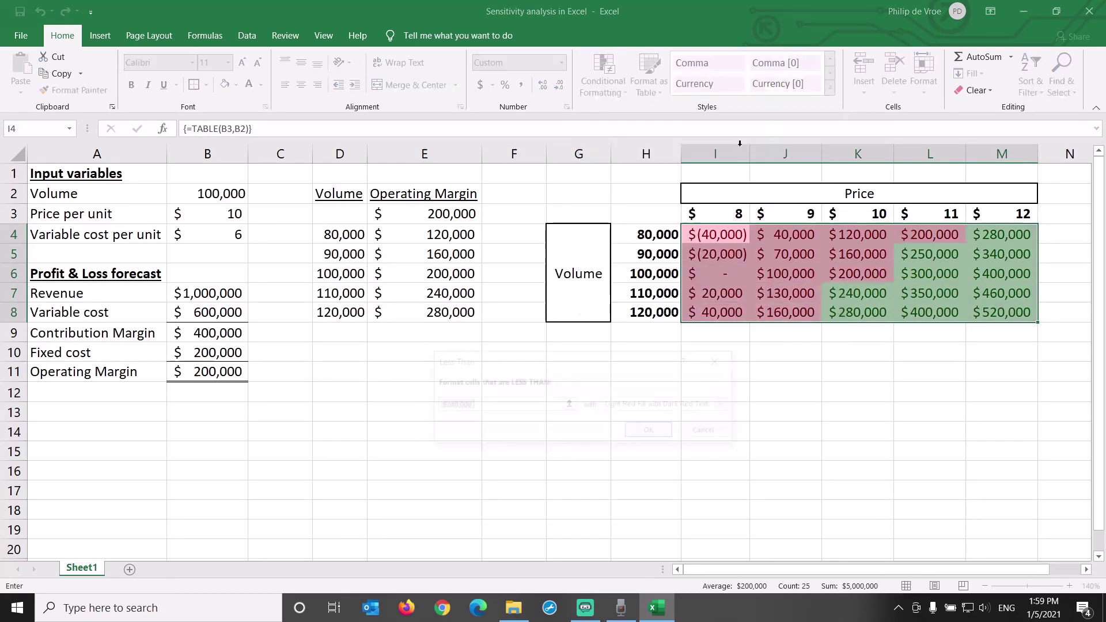
left_click(649, 212)
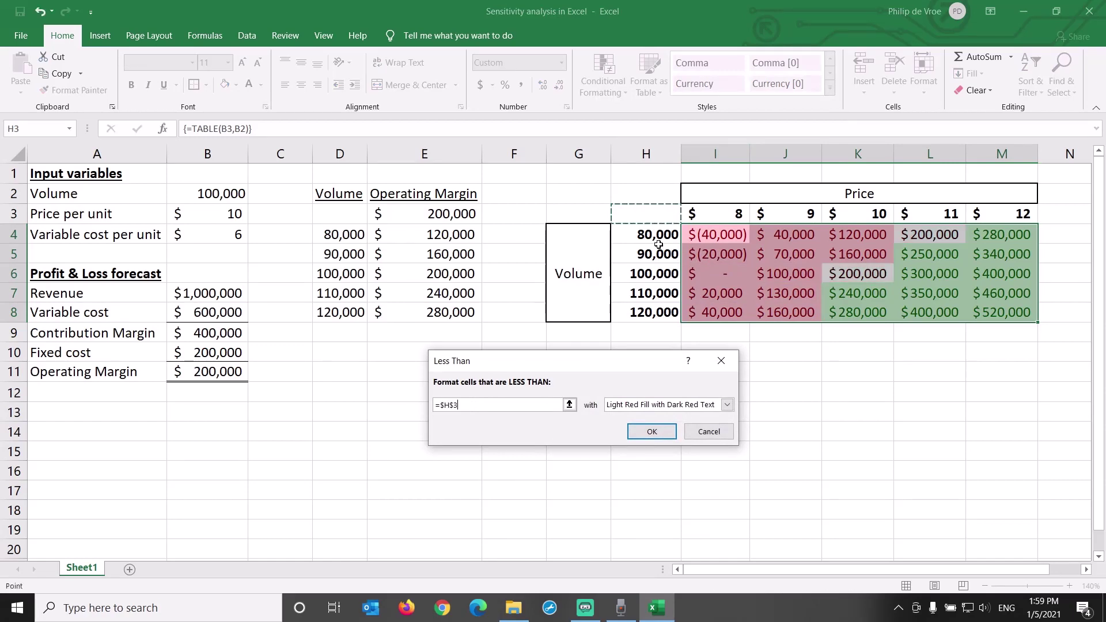
left_click(727, 404)
left_click(719, 409)
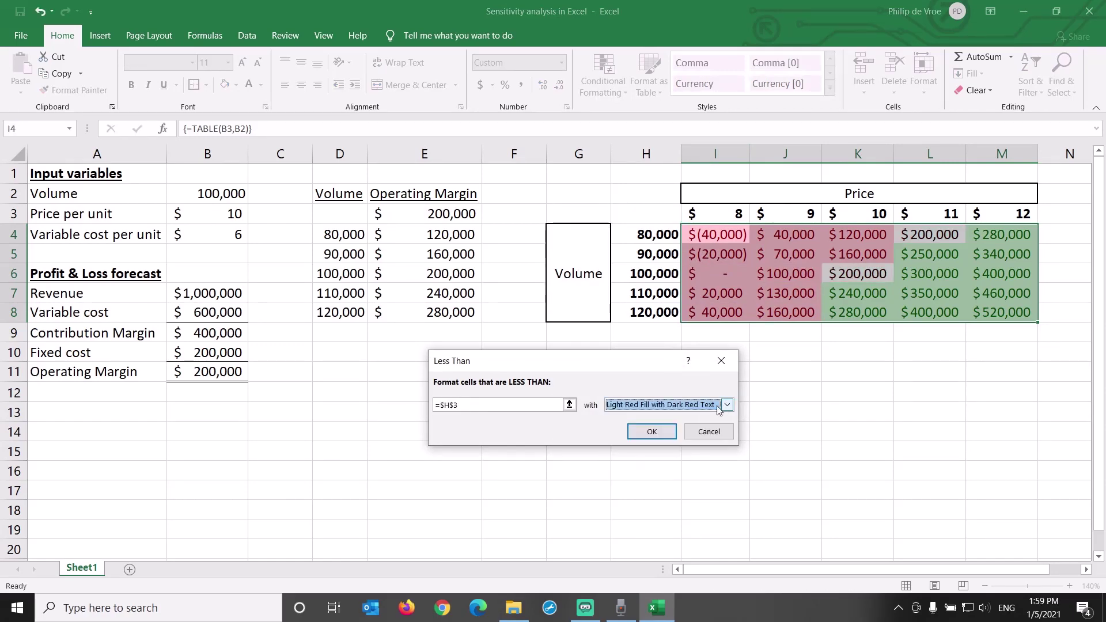
left_click(650, 432)
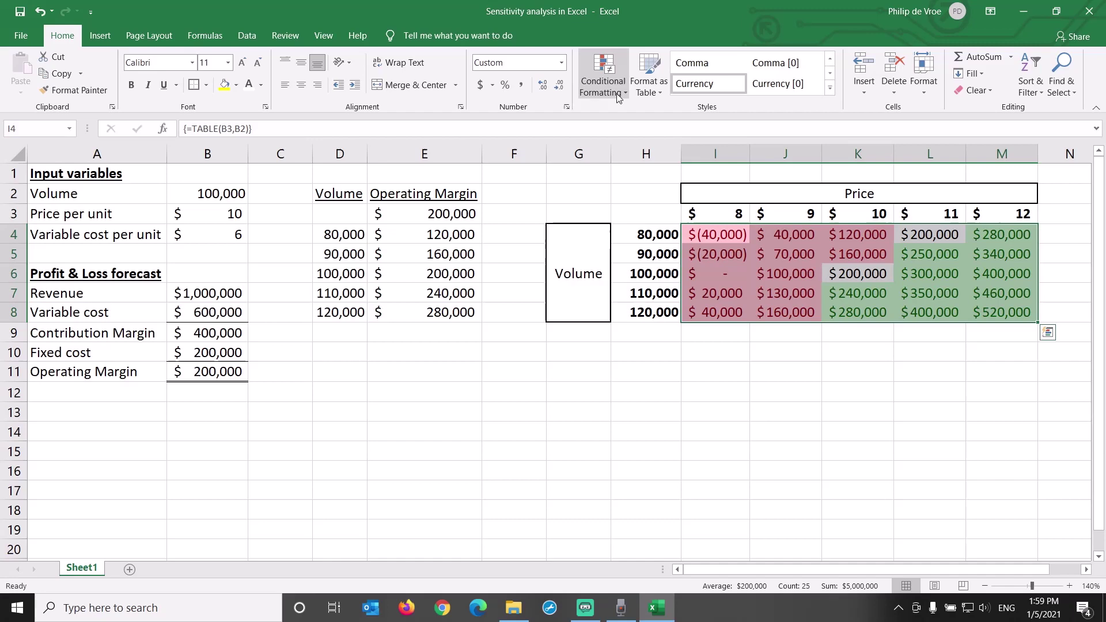
Add a less-than-0 rule with custom format: bold black text on dark red fill.
left_click(604, 77)
mouse_move(667, 117)
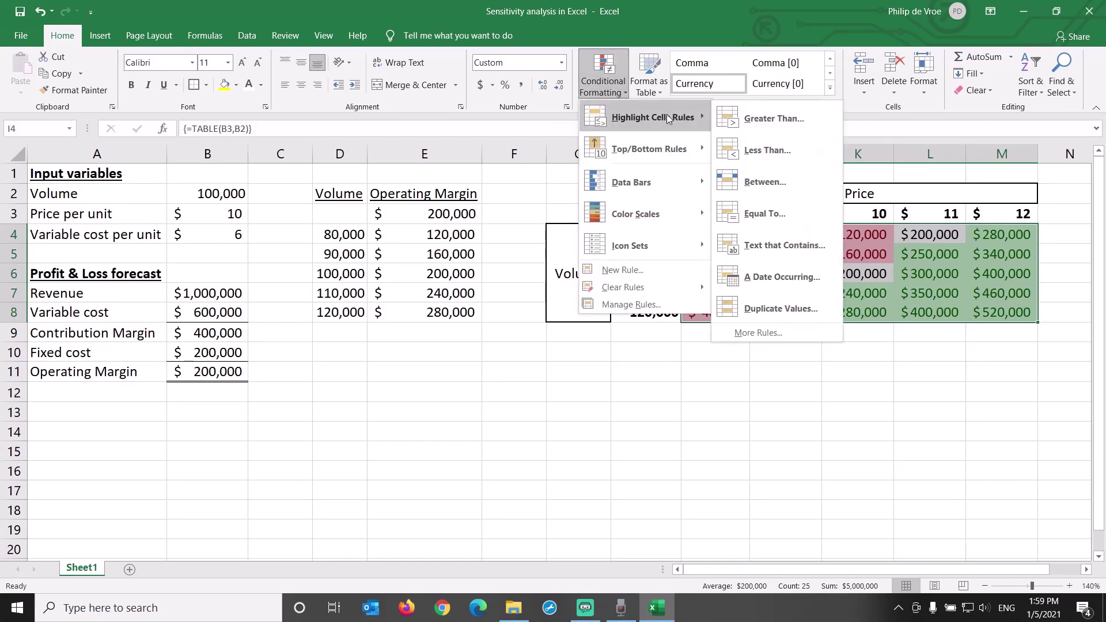
left_click(752, 149)
type("0")
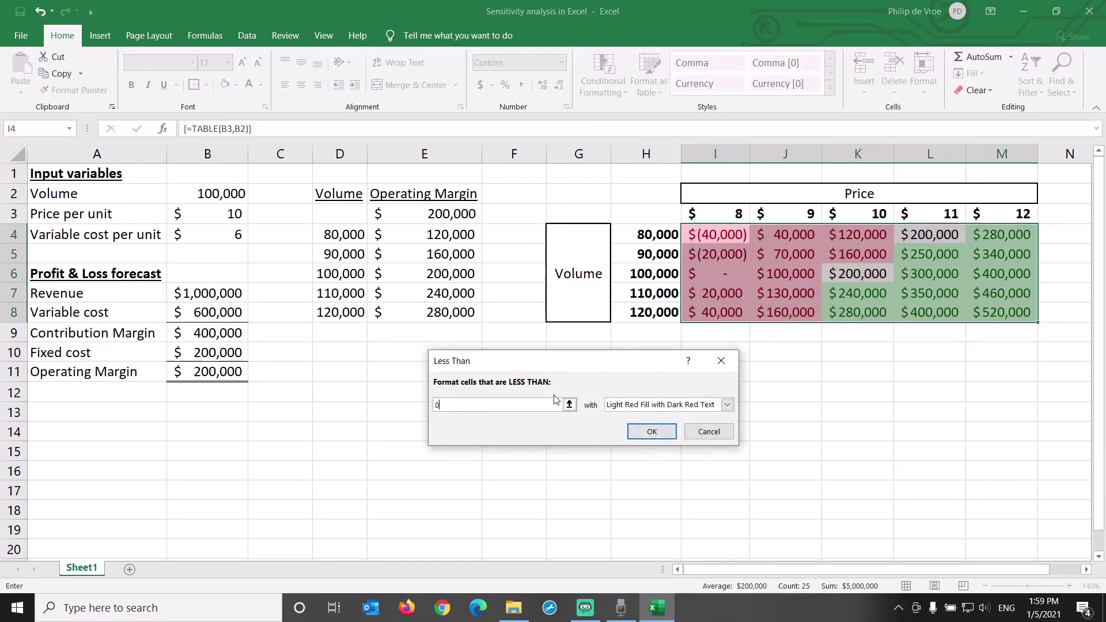
left_click(727, 405)
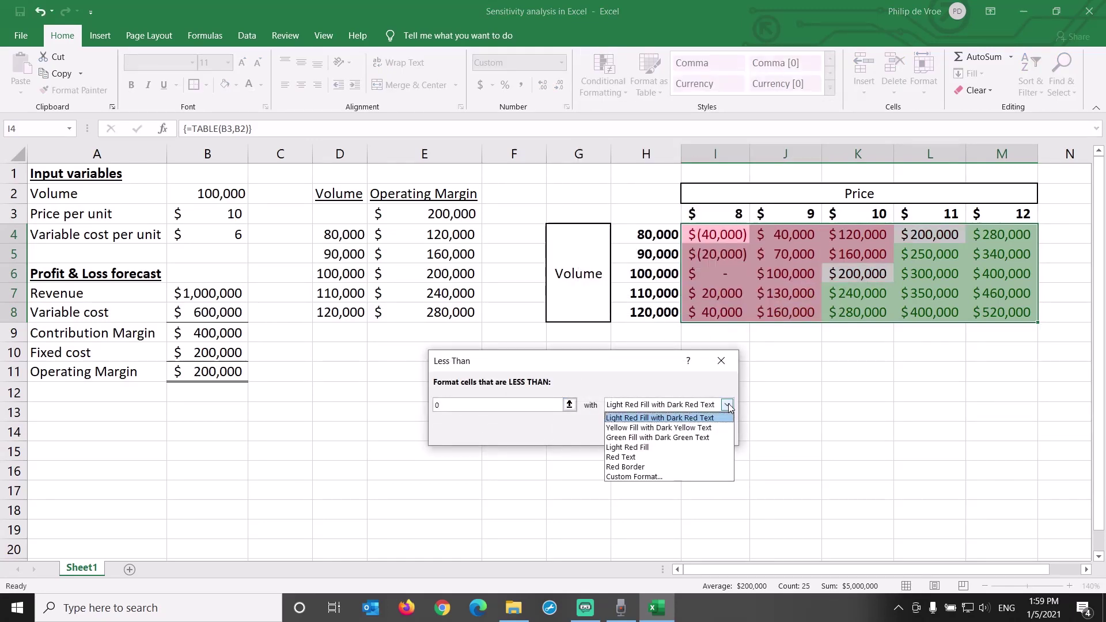
left_click(676, 477)
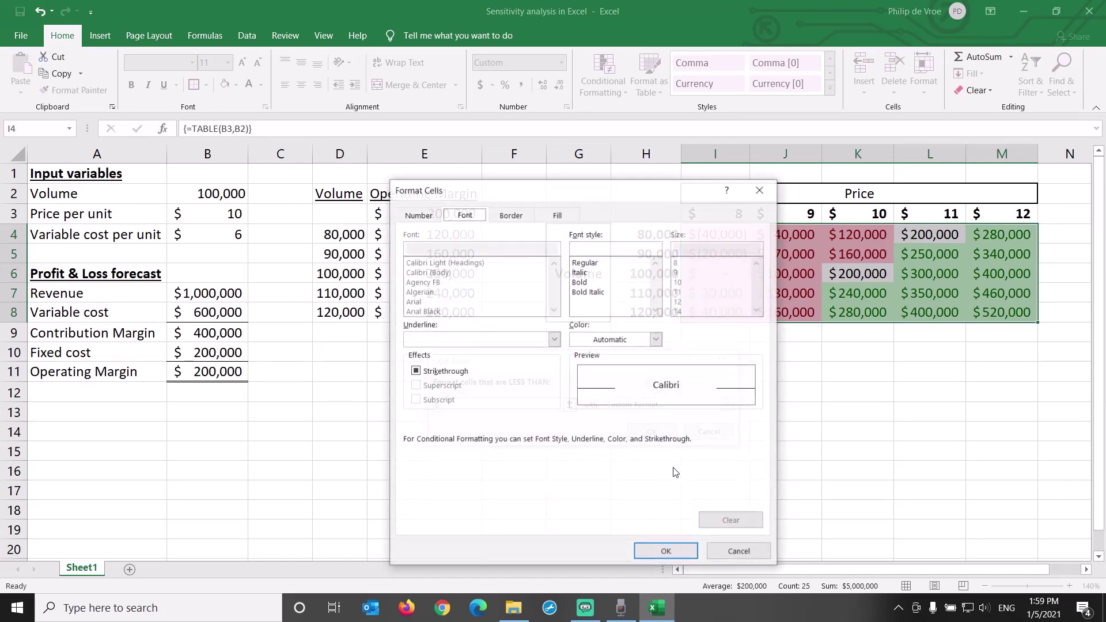
left_click(602, 282)
left_click(656, 340)
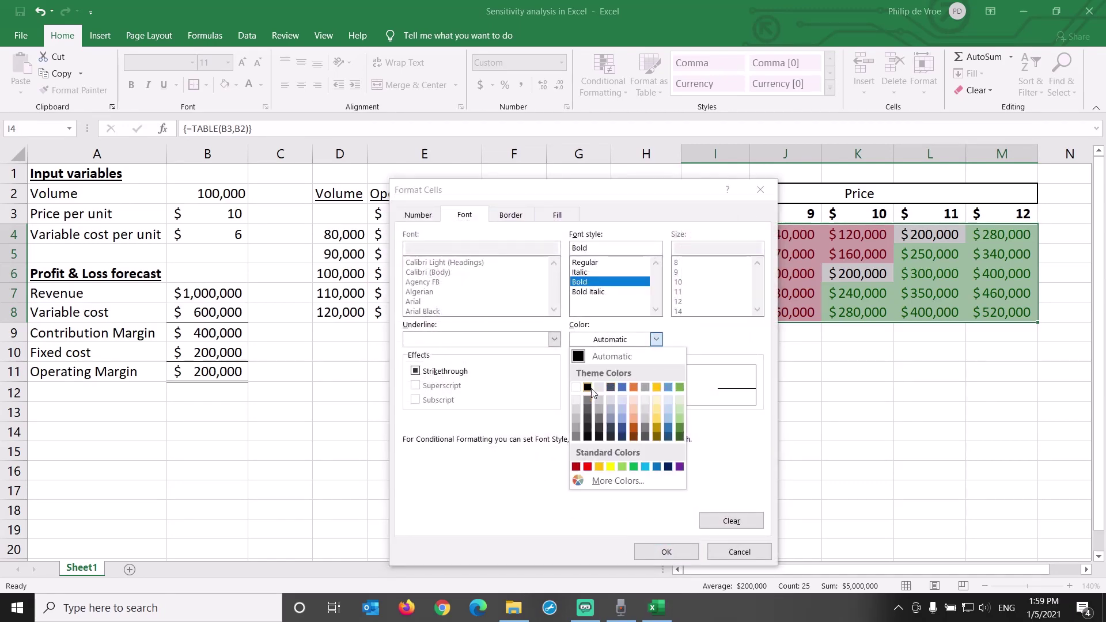
left_click(589, 388)
left_click(558, 214)
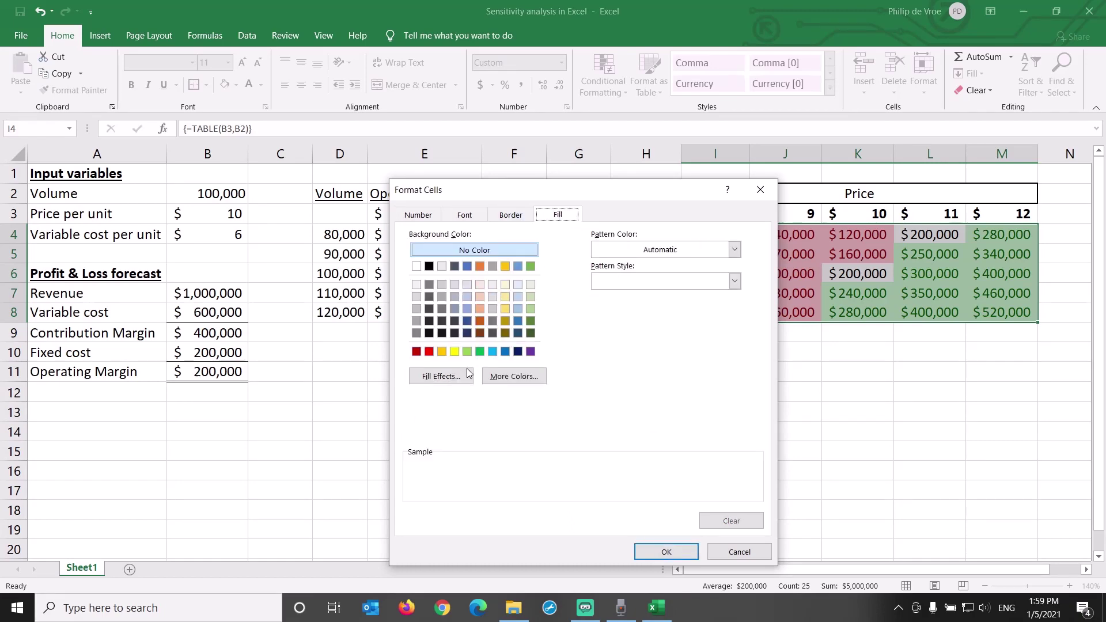
left_click(417, 351)
left_click(659, 553)
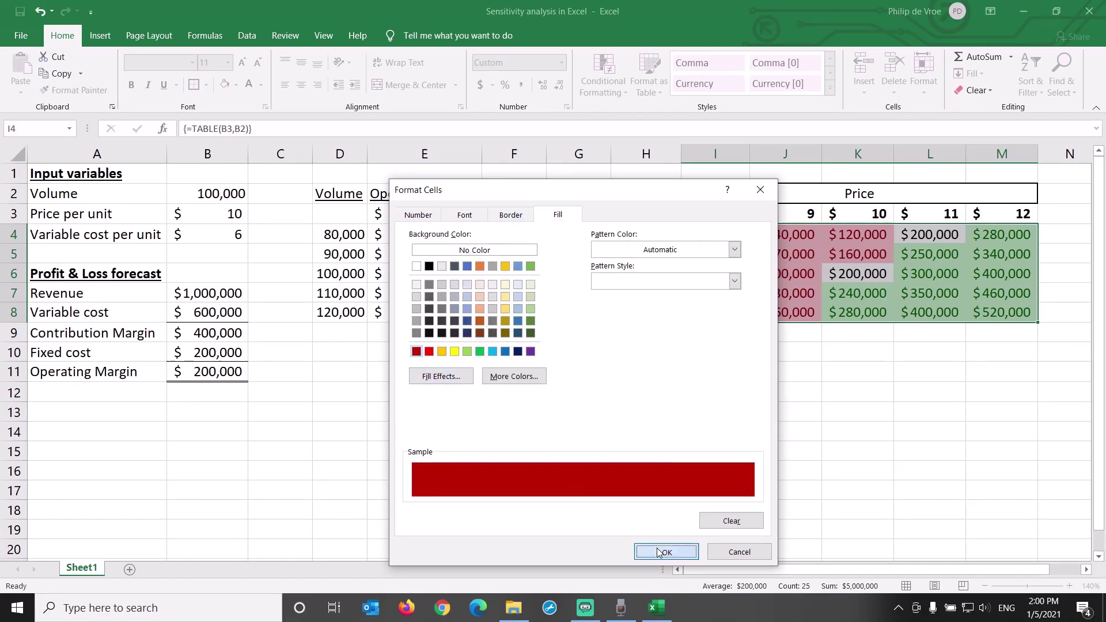
left_click(649, 432)
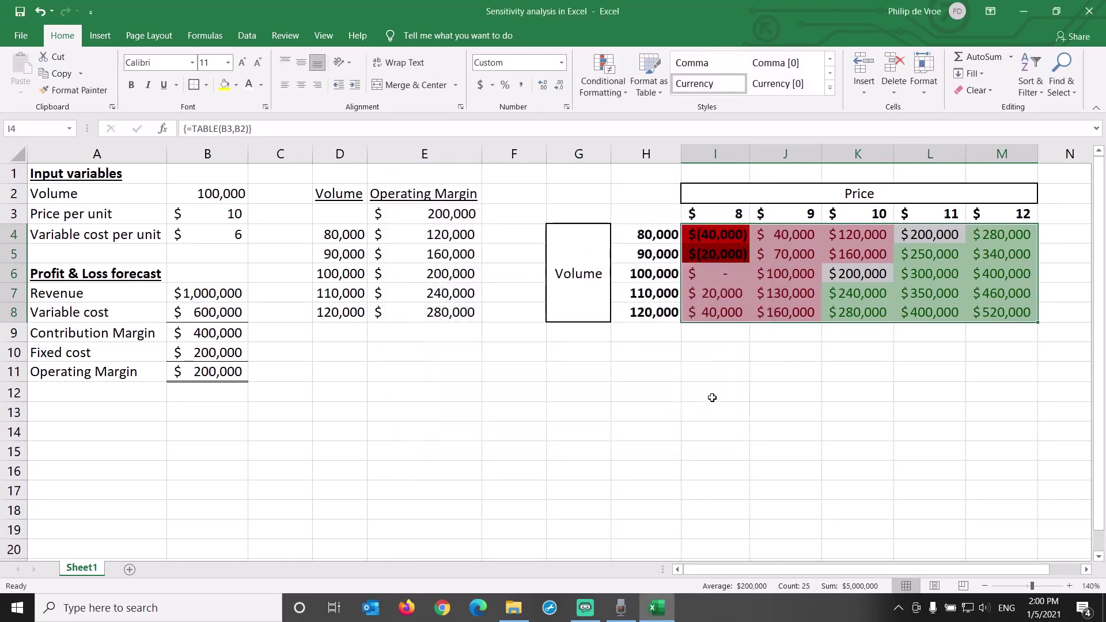
left_click(845, 283)
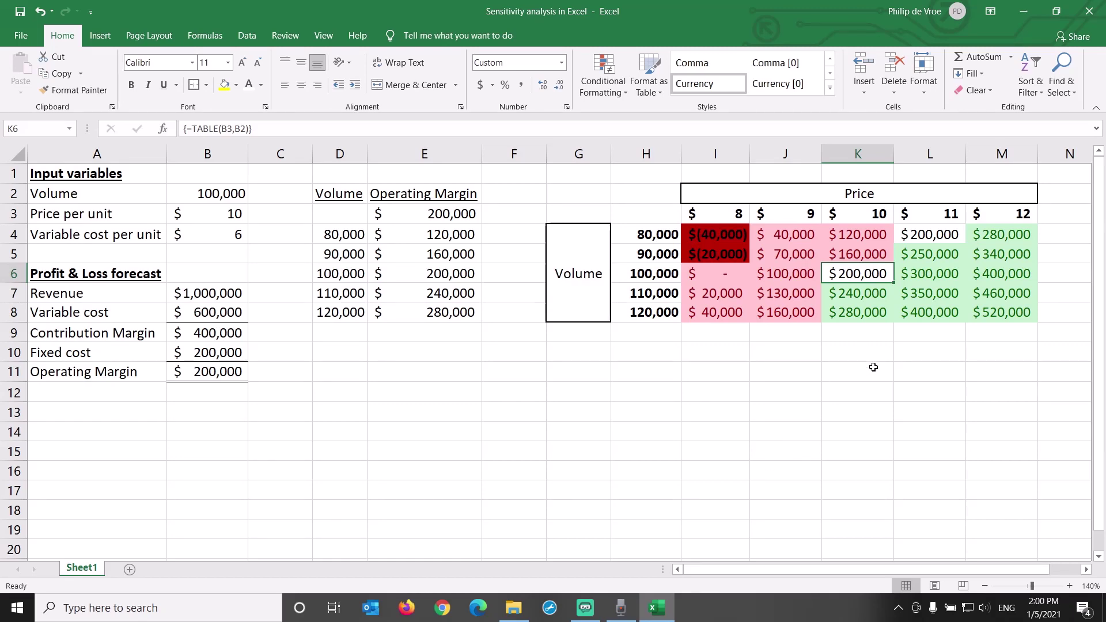
left_click(651, 275)
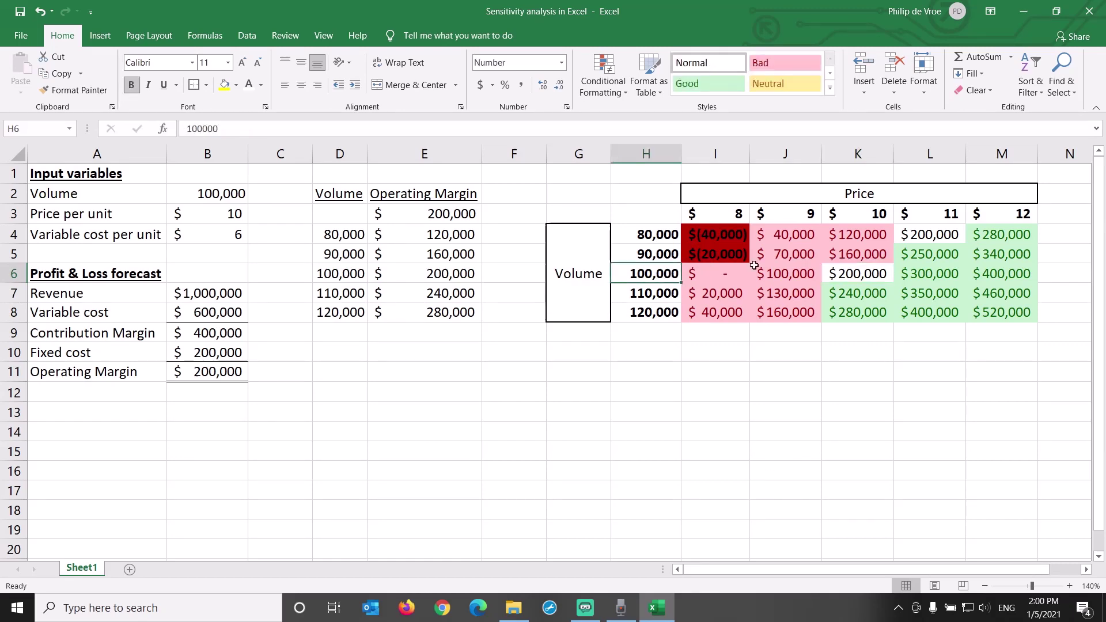
left_click(853, 213)
left_click(858, 276)
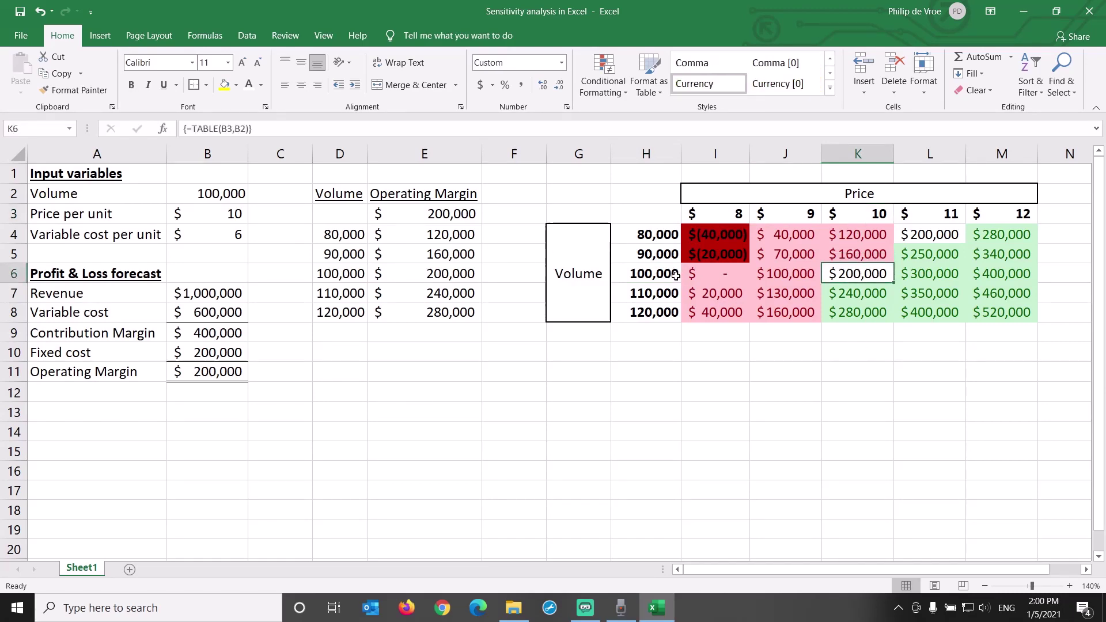
left_click_drag(662, 276, 981, 275)
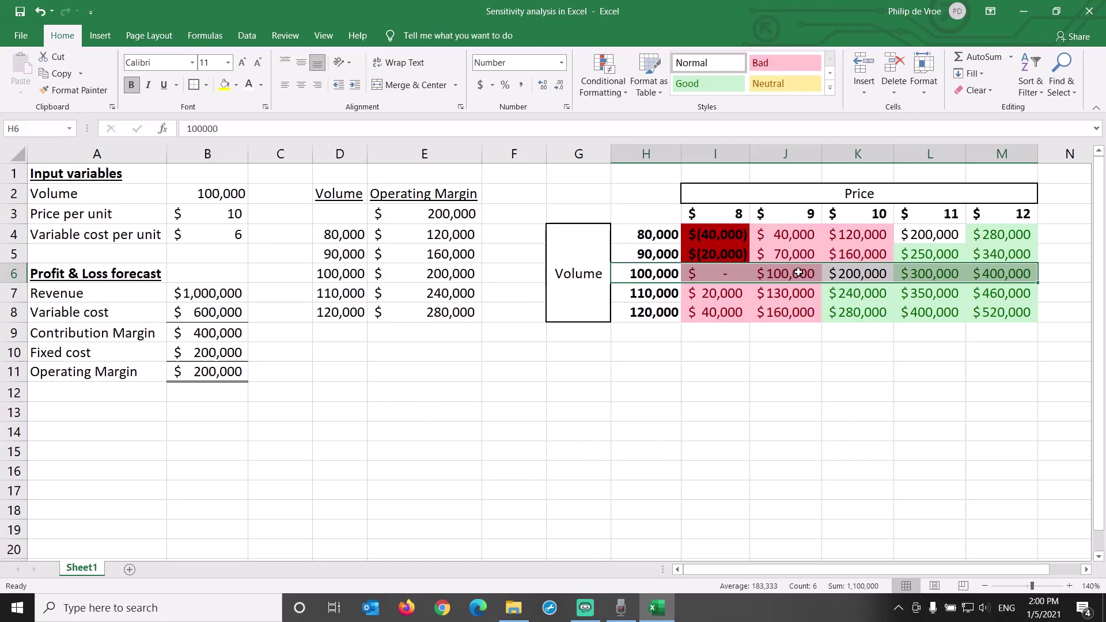
left_click(737, 273)
key("Right")
key("Right")
key("Right")
key("Right")
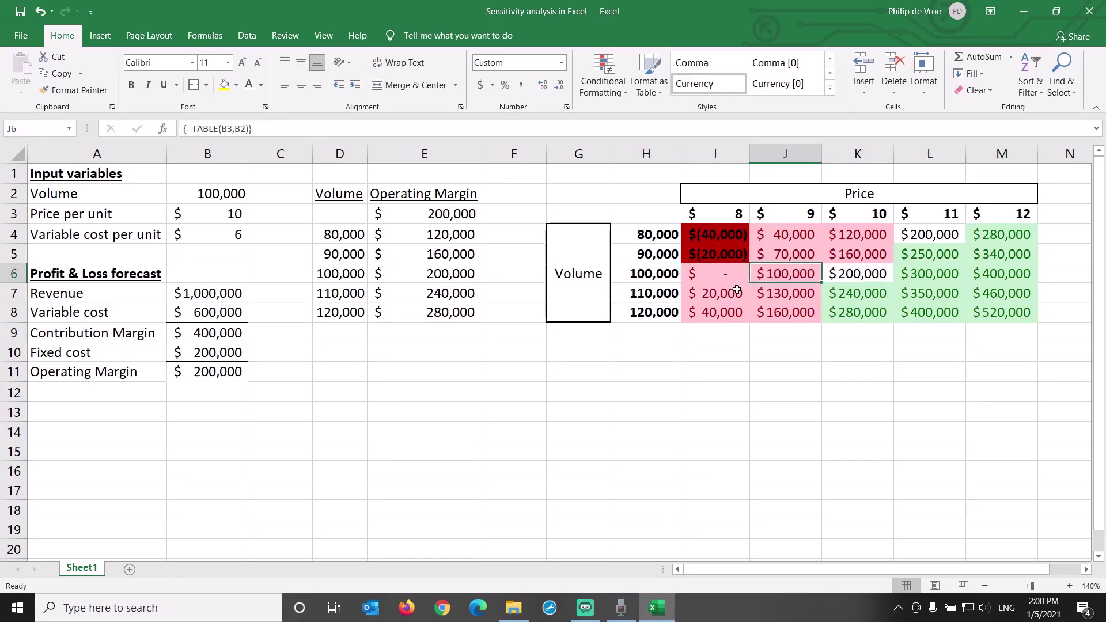
key("Left")
key("Left")
key("Left")
key("Left")
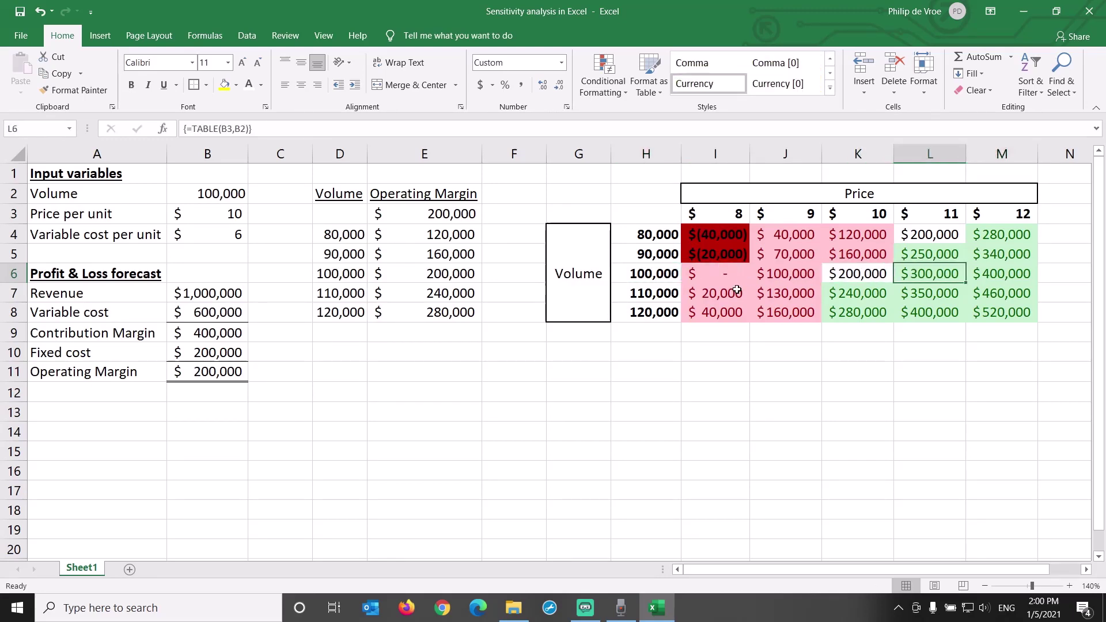
key("Right")
key("Right")
key("Right")
key("Right")
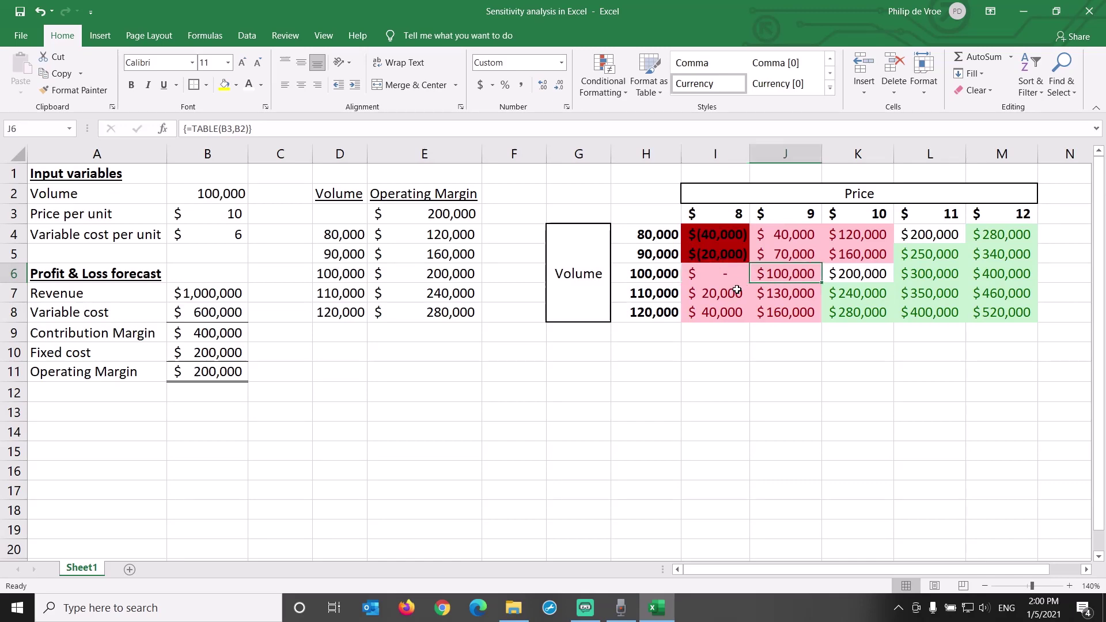
key("Left")
key("Left")
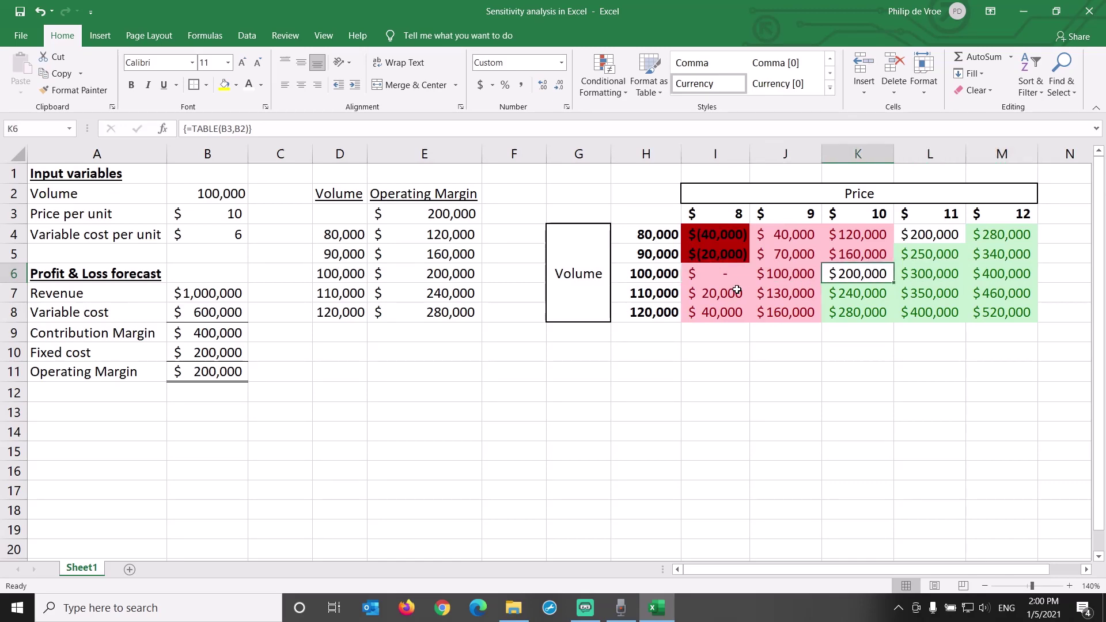
left_click_drag(864, 222, 863, 310)
left_click(866, 239)
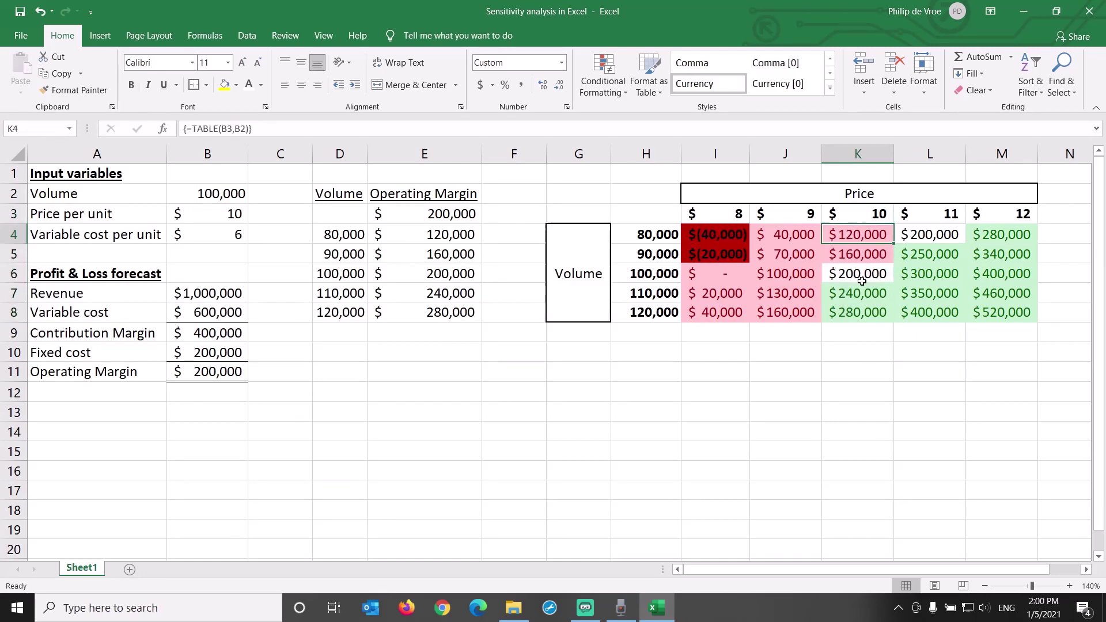
key("Down")
key("Down")
key("Down")
key("Down")
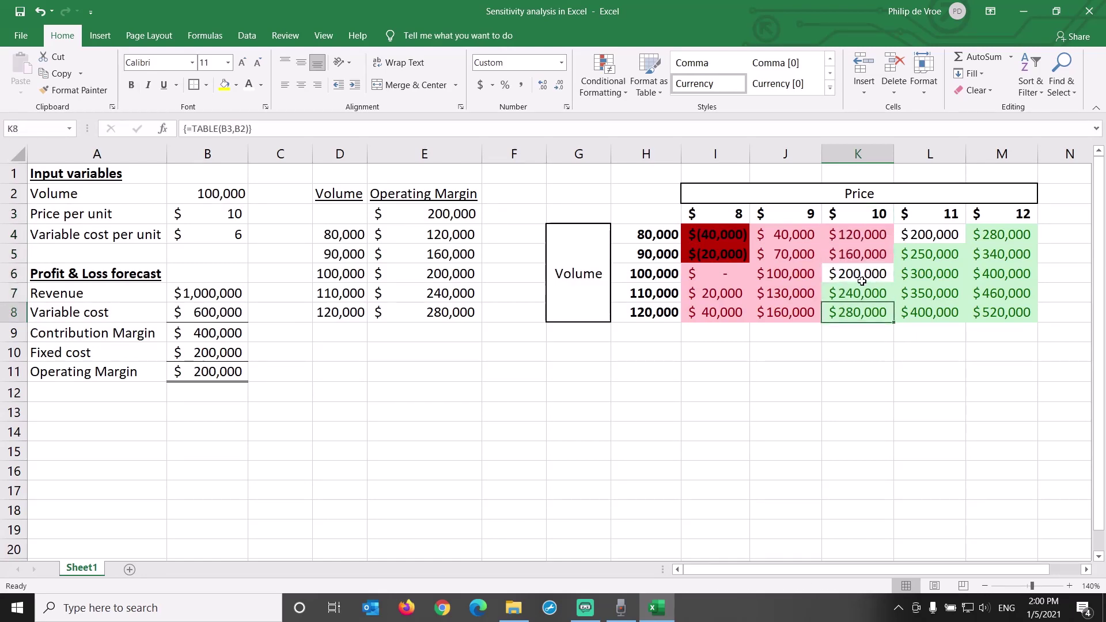
key("Up")
key("Up")
key("Up")
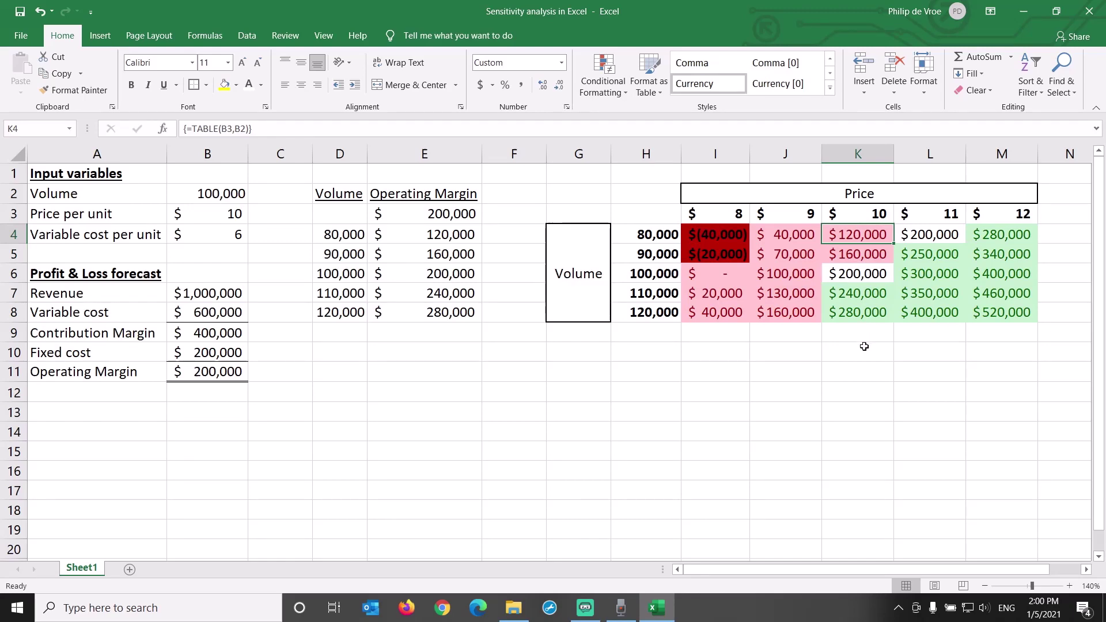
left_click_drag(231, 215, 148, 228)
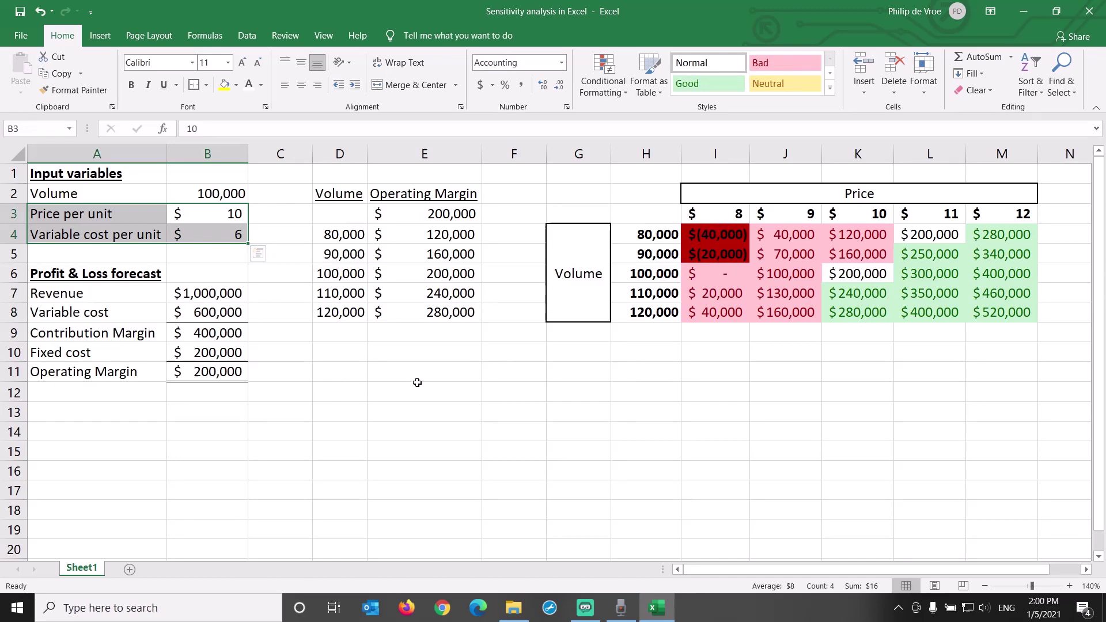
left_click(856, 259)
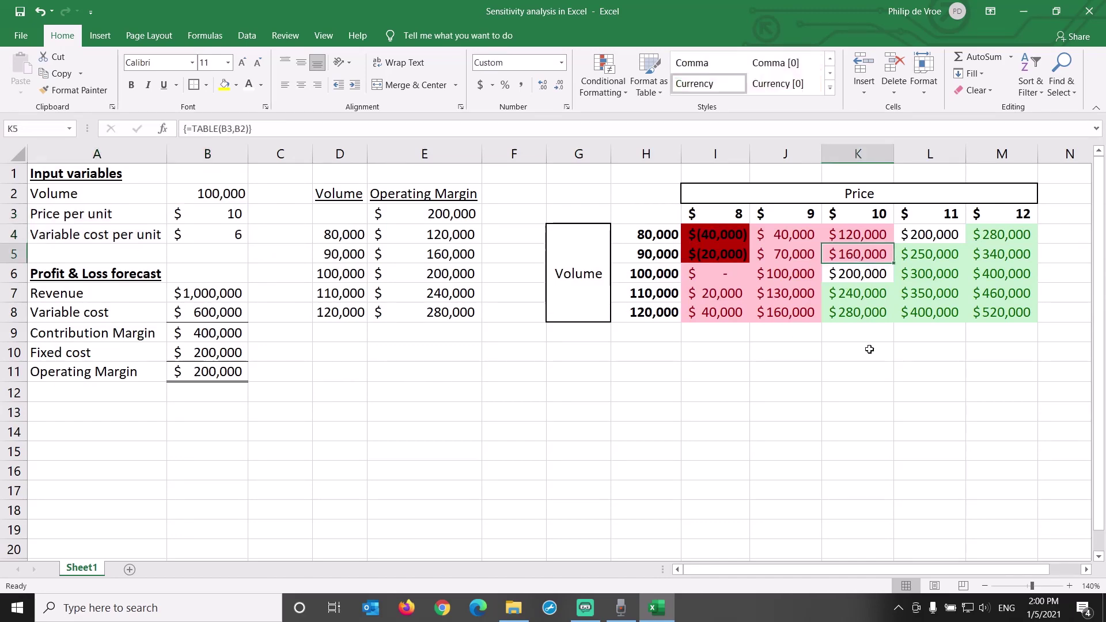
key("Down")
key("Down")
key("Down")
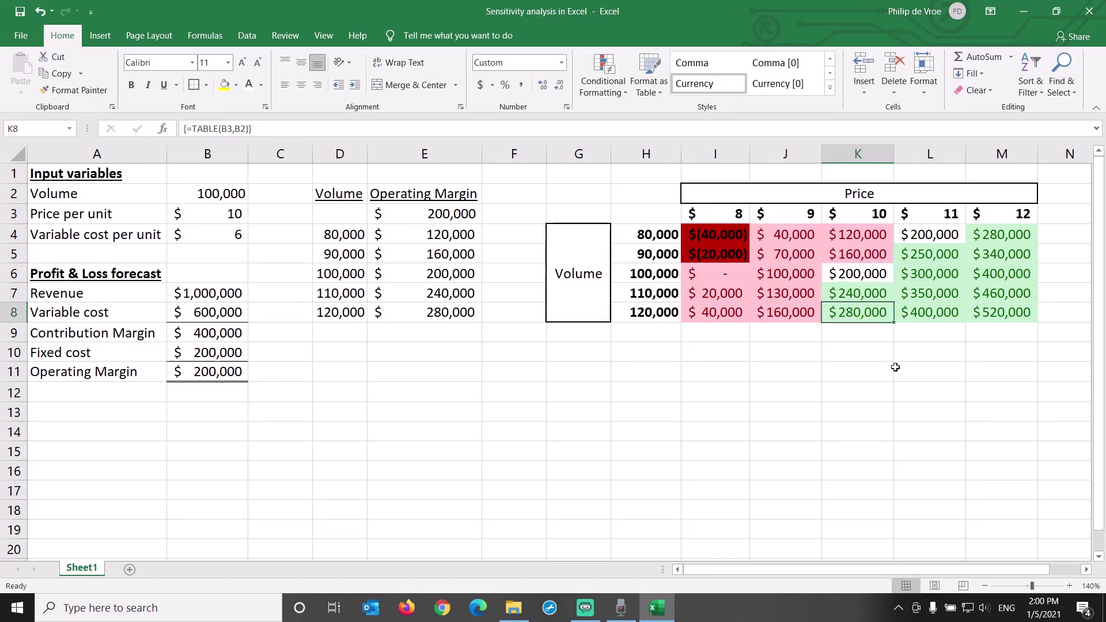
left_click(866, 273)
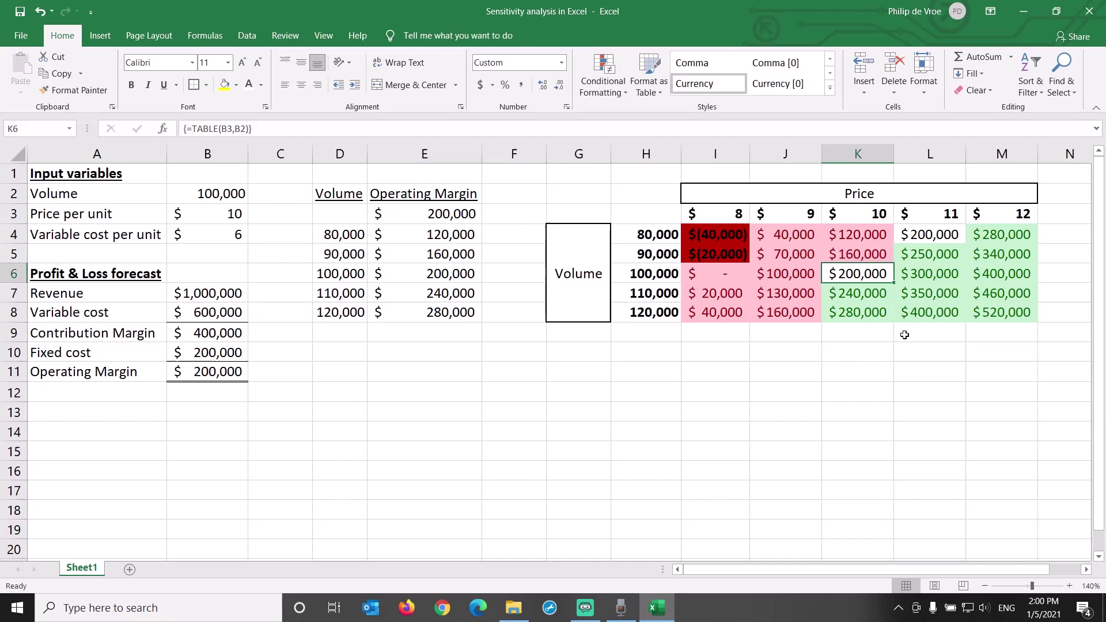
key("Right")
key("Down")
key("Right")
key("Down")
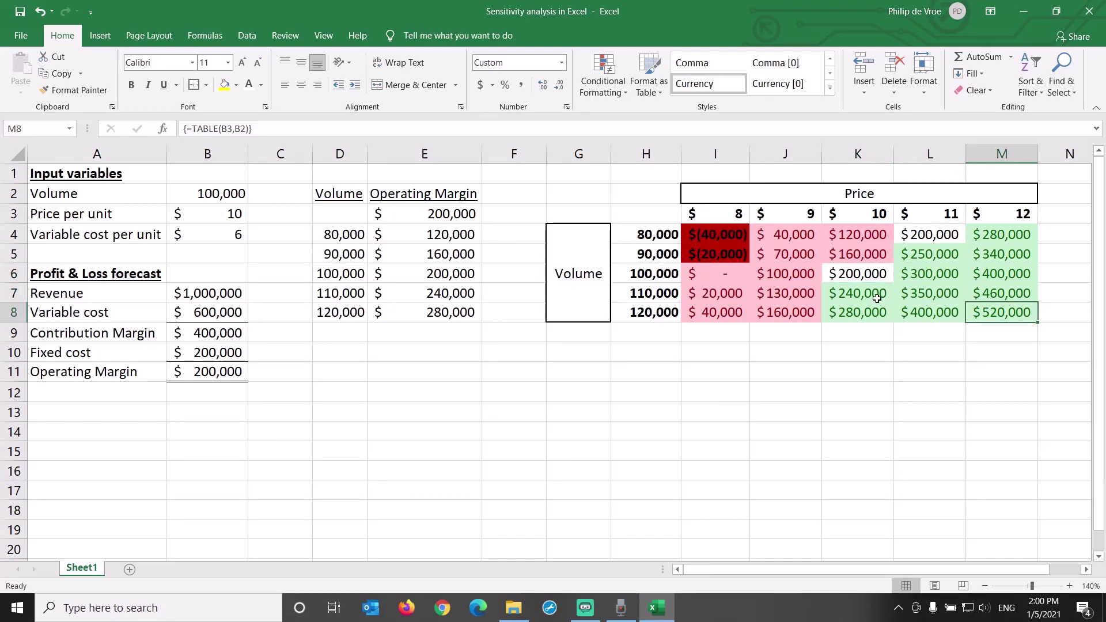
left_click(862, 275)
key("Up")
key("Left")
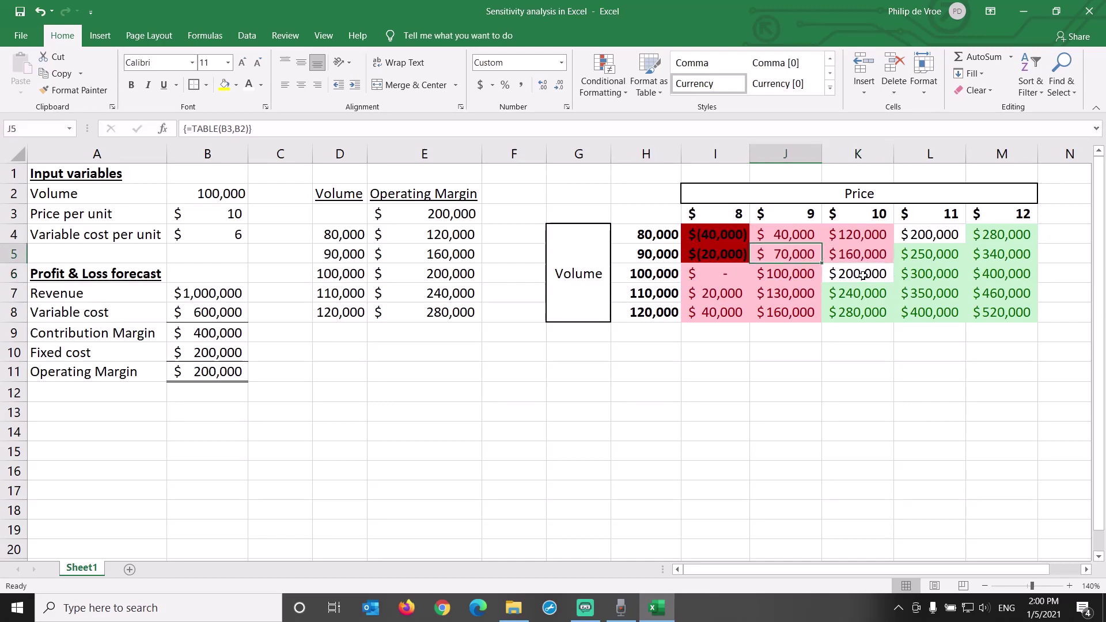
key("Up")
key("Left")
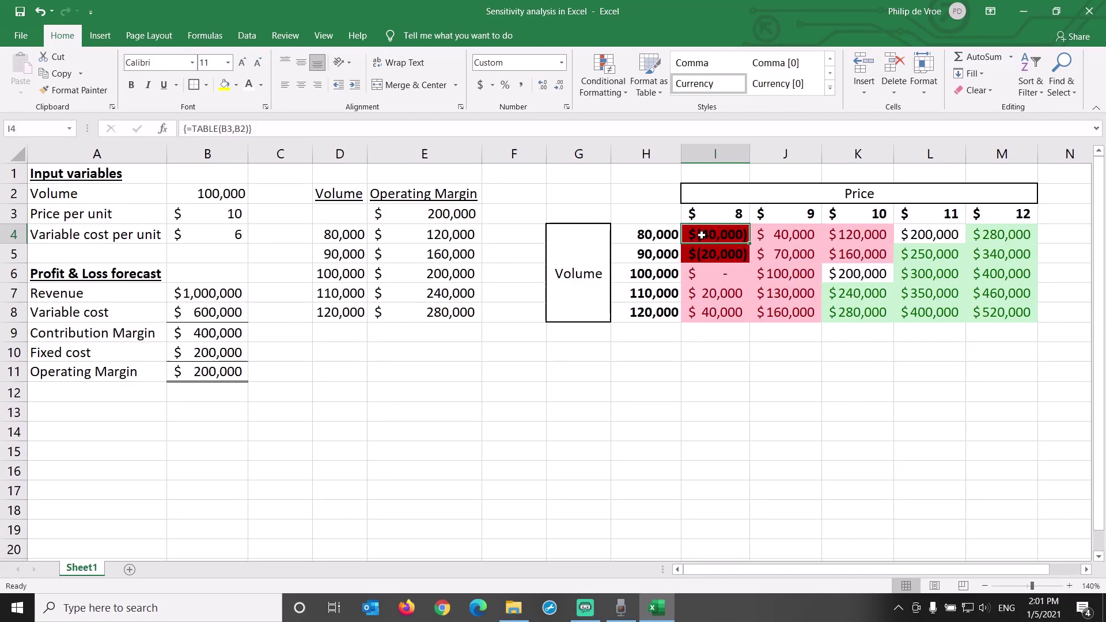
left_click_drag(702, 235, 713, 255)
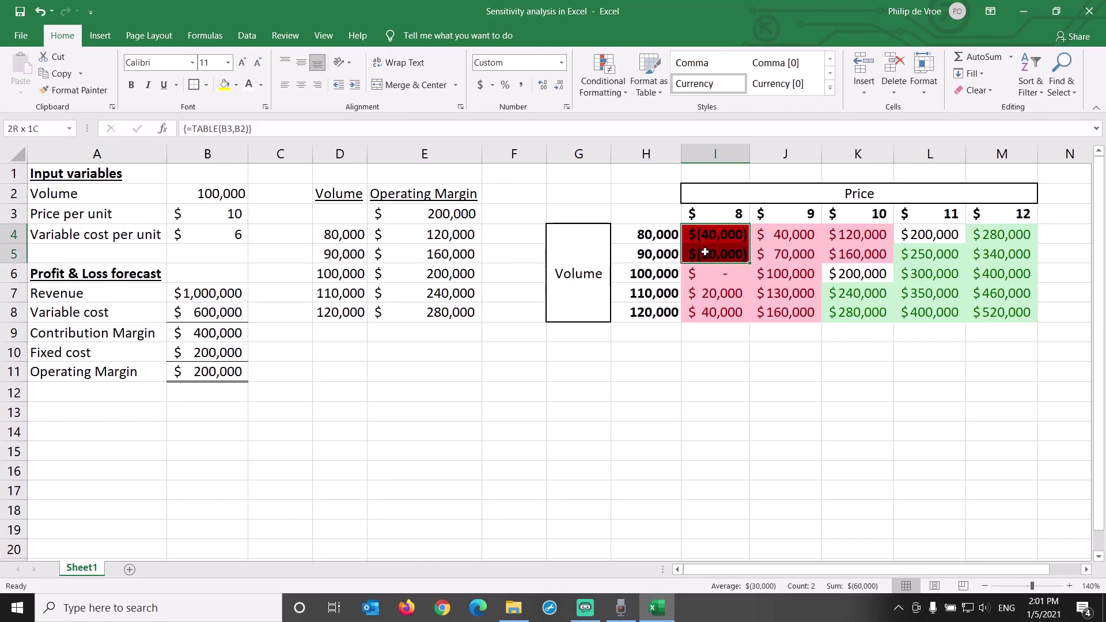
left_click(860, 277)
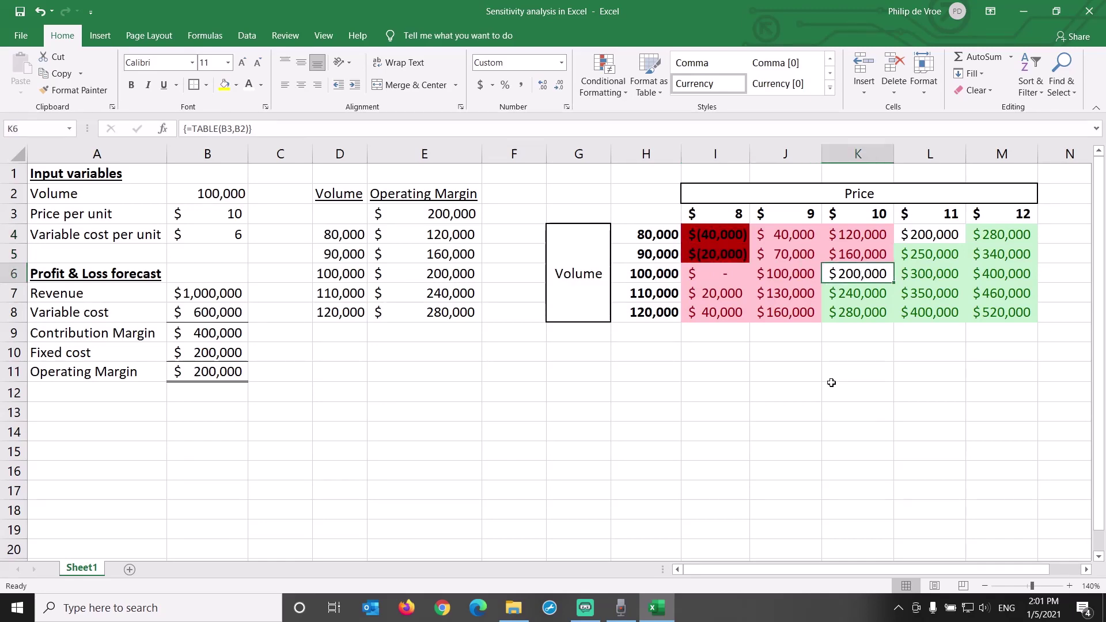
Copy the sensitivity table G2:M8 and paste it at G10.
left_click_drag(585, 198, 635, 266)
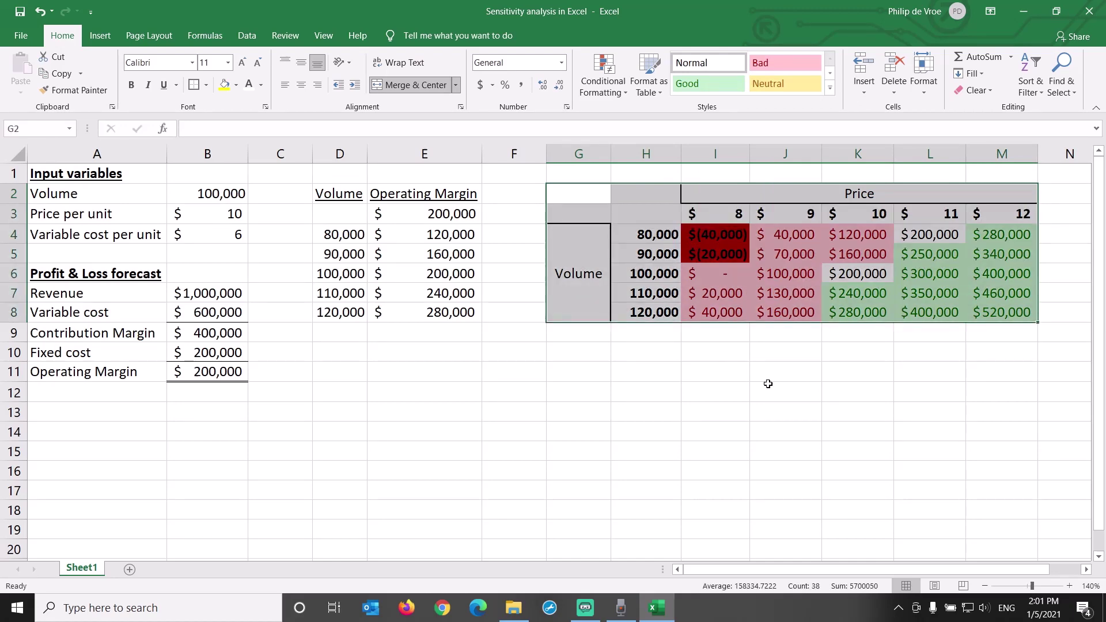
key("ctrl+c")
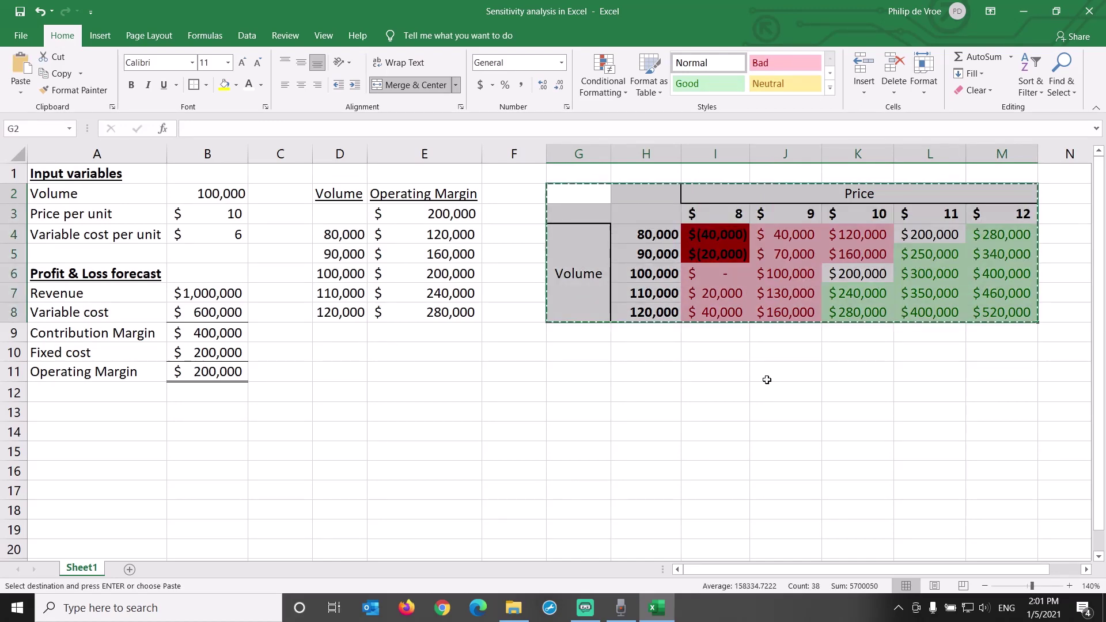
left_click(586, 357)
key("ctrl+v")
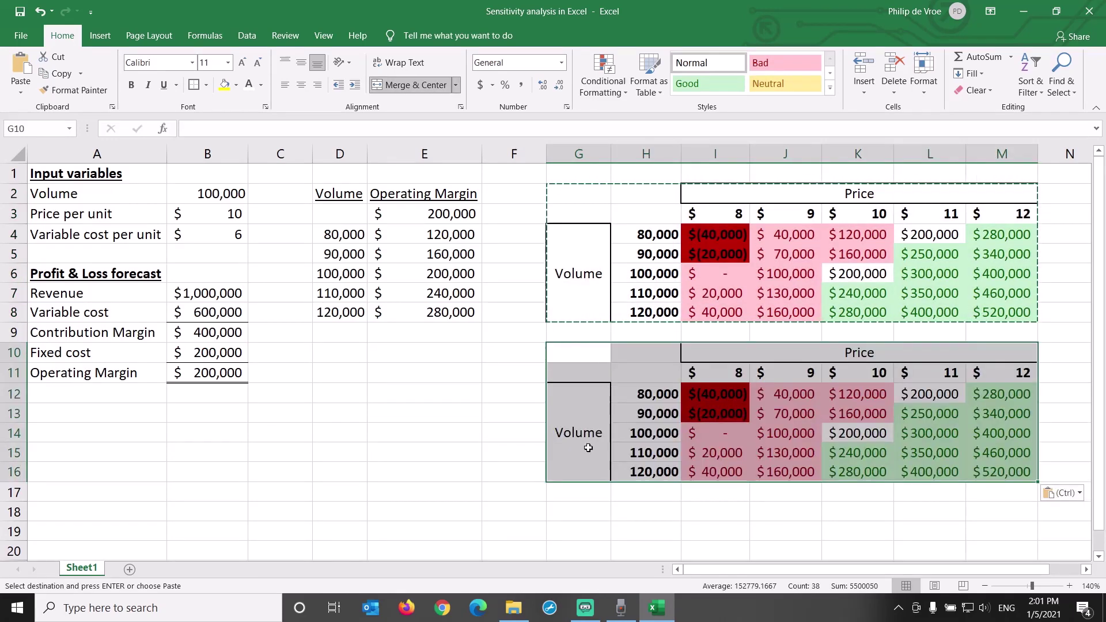
Relabel the copy's side label 'VC per unit' and widen column G to fit.
left_click(590, 449)
type("V")
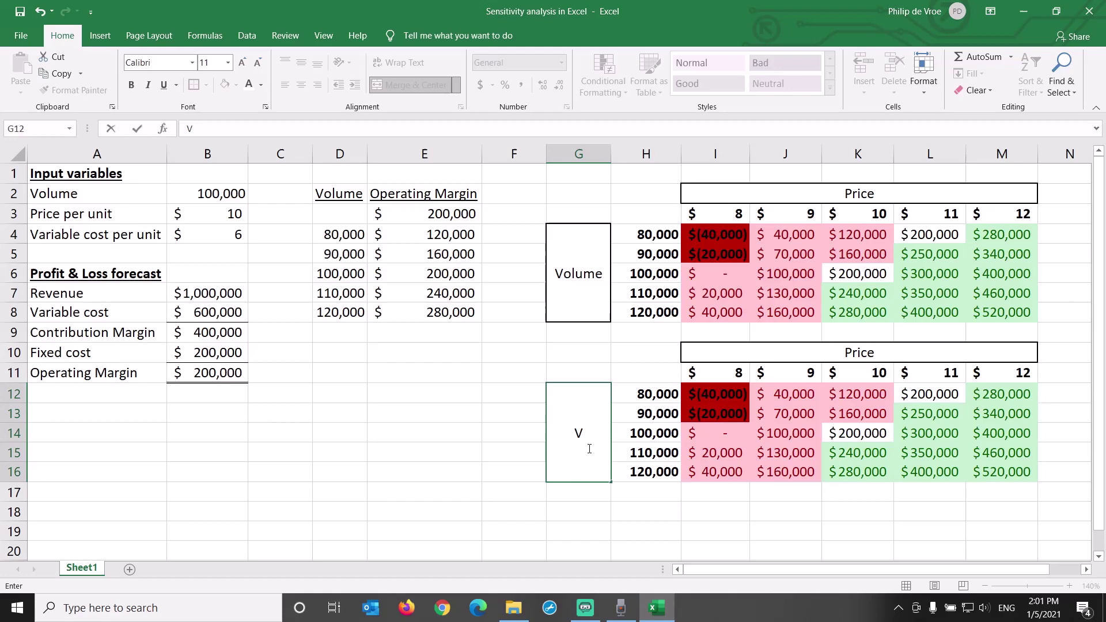
type("C per uni")
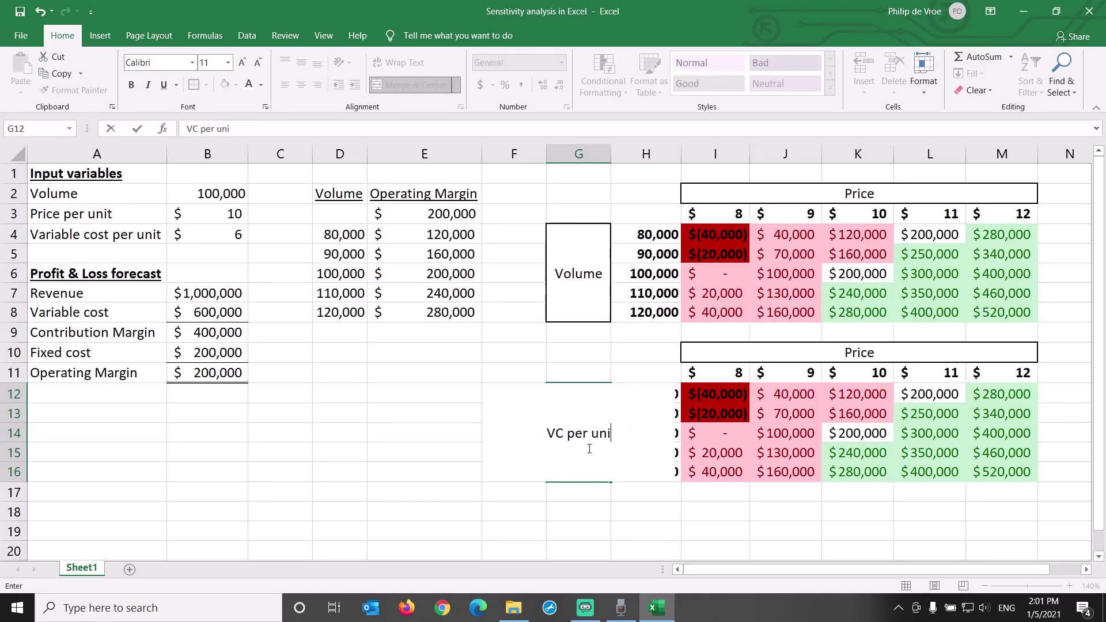
type("t")
key("Return")
left_click_drag(611, 157, 623, 156)
Enter variable costs 4, 5, 6, 7 and 8 down H12:H16.
left_click(666, 397)
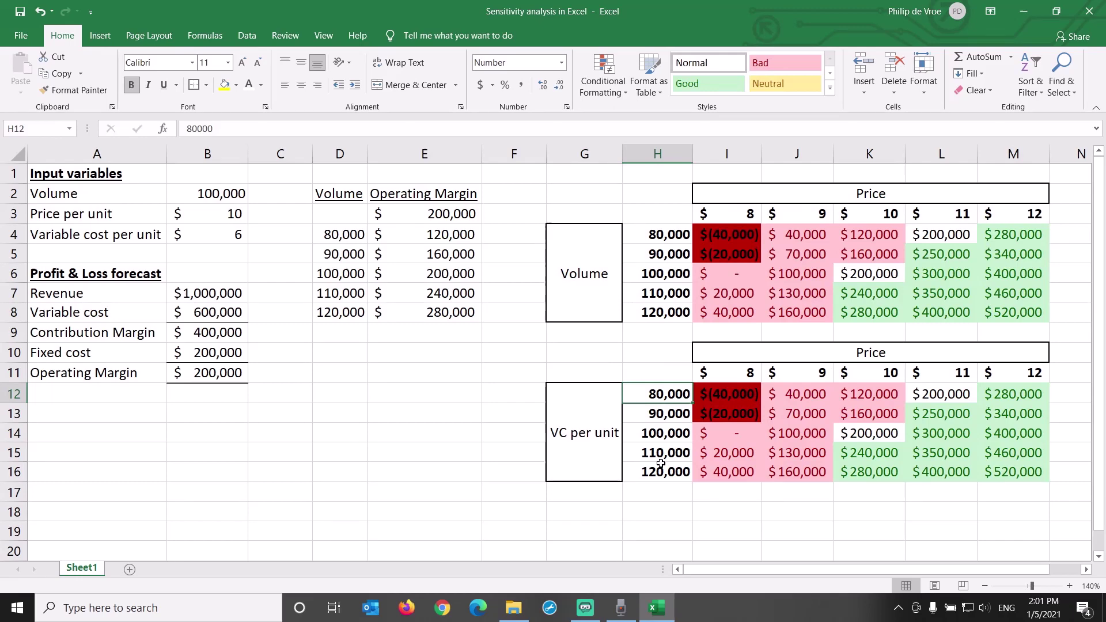
type("4")
key("Return")
type("5")
key("Return")
type("6")
key("Return")
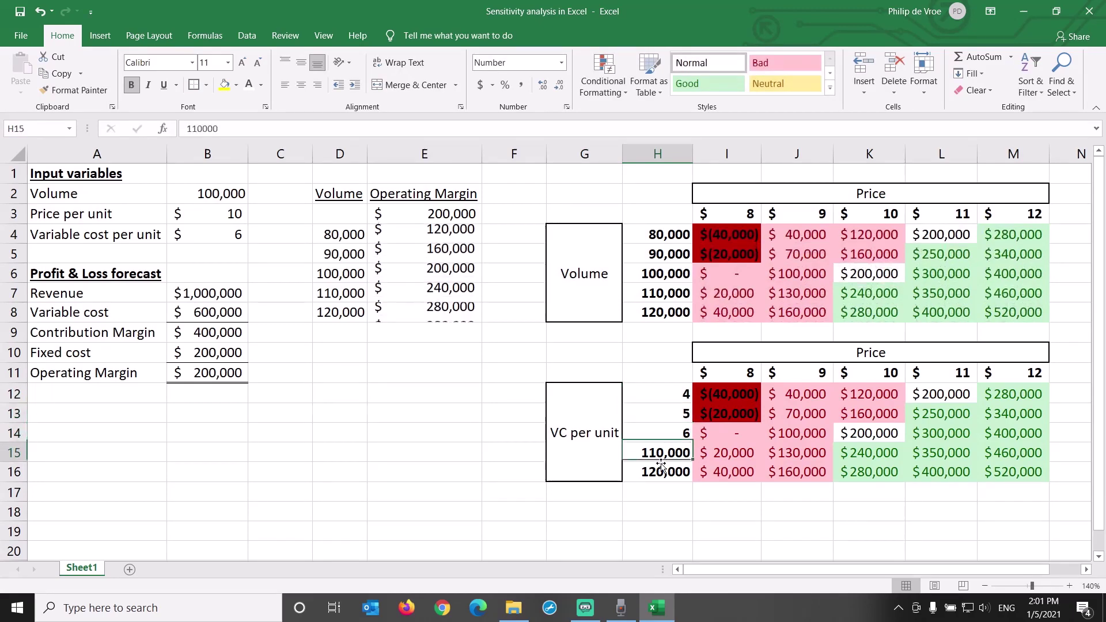
type("7")
key("Return")
type("8")
key("Return")
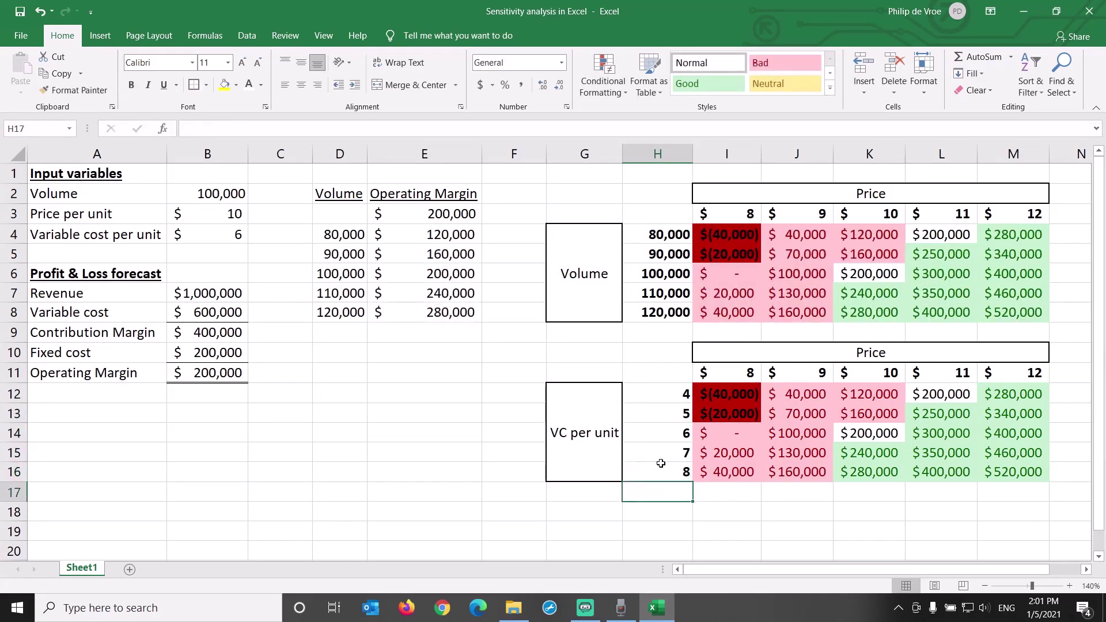
Format the costs H12:H16 as Accounting with no decimal places.
left_click(672, 396)
left_click(674, 471, "shift")
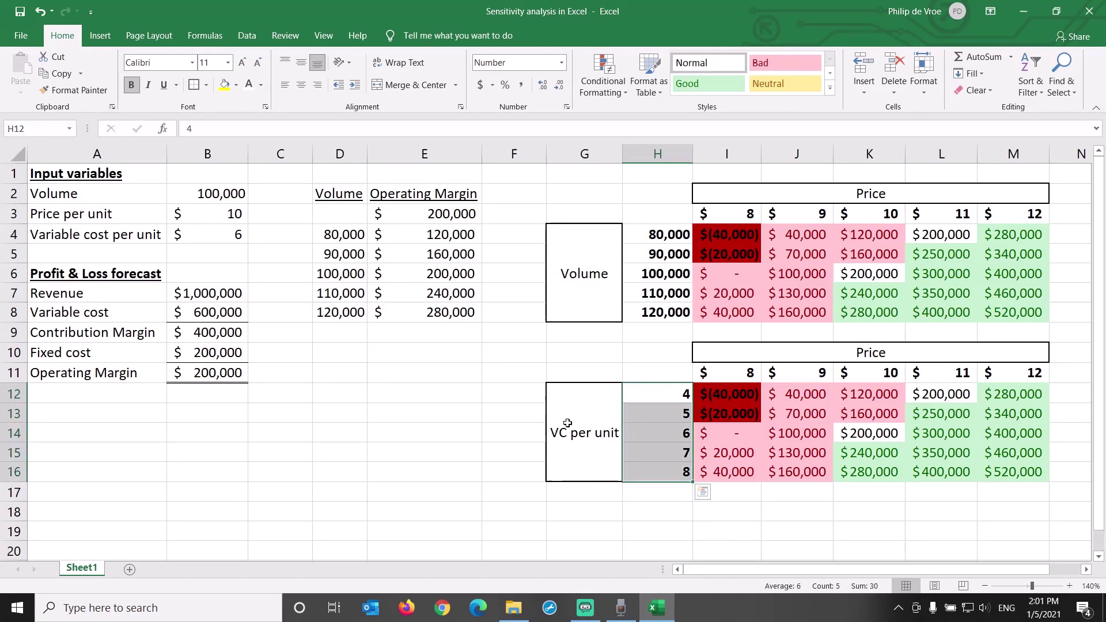
left_click(483, 89)
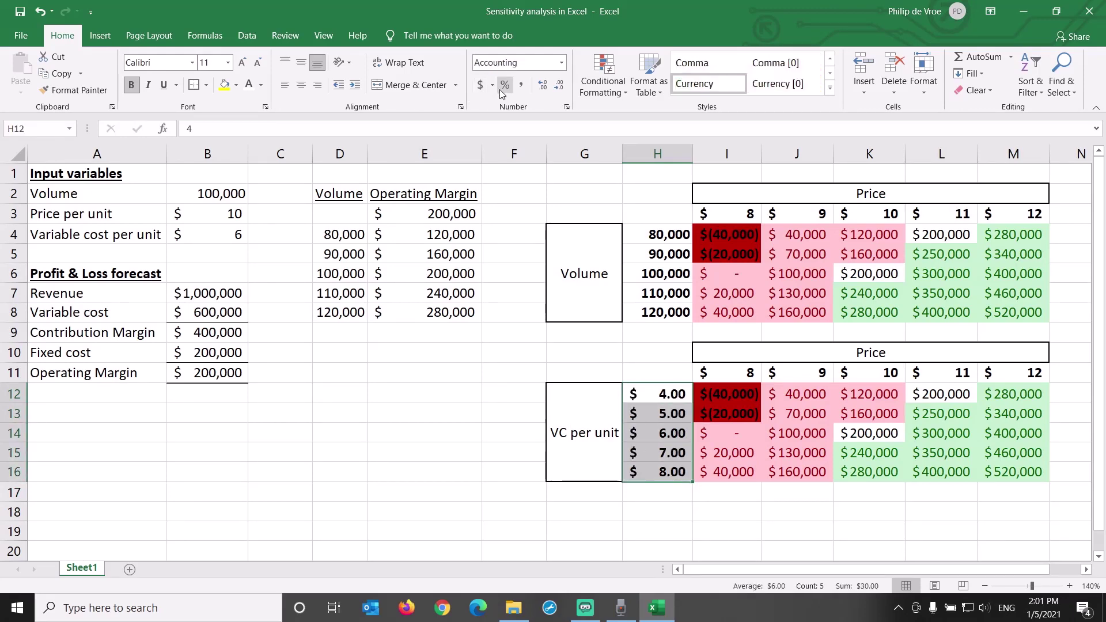
left_click(558, 85)
left_click(558, 85)
left_click_drag(678, 372, 1014, 470)
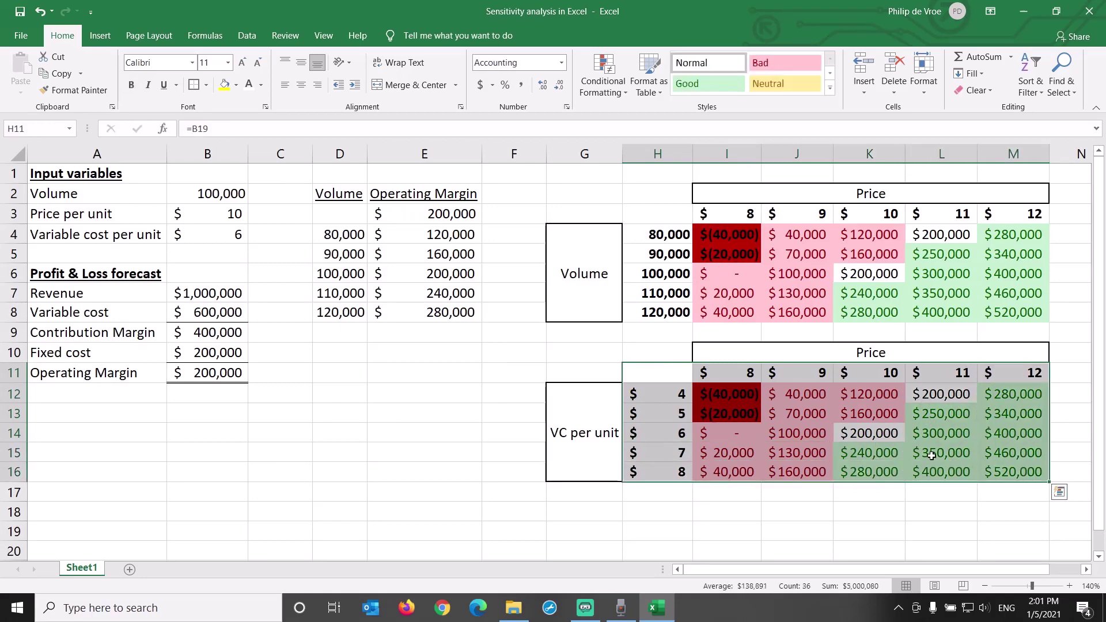
Create a data table on H11:M16 with row input B3 and column input B4.
left_click(247, 36)
left_click(893, 91)
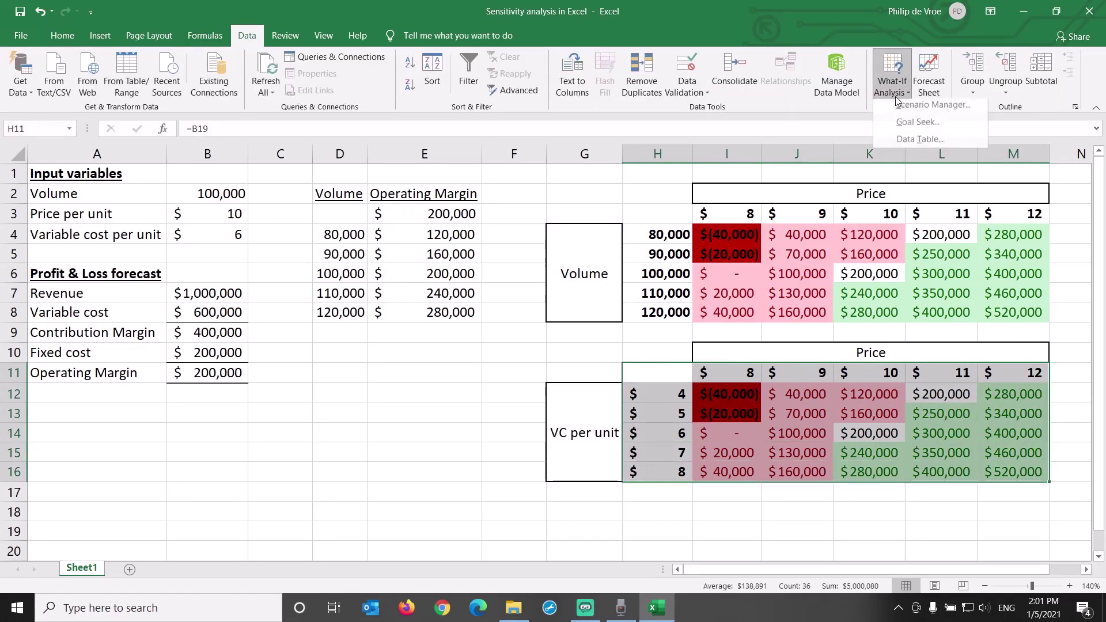
left_click(920, 139)
left_click_drag(562, 338, 420, 371)
left_click(212, 215)
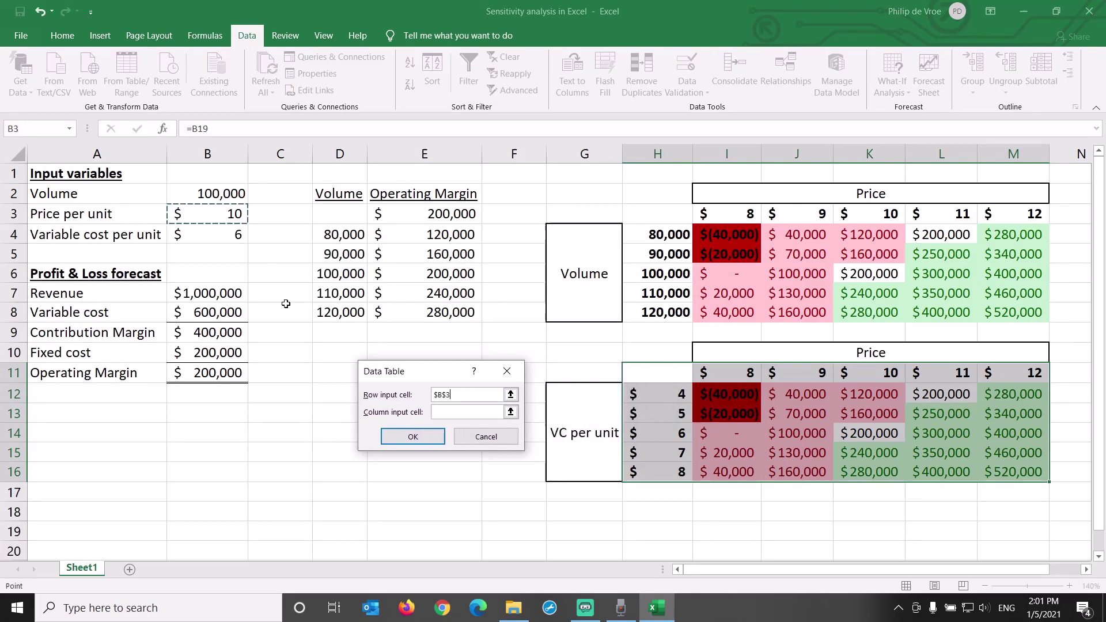
left_click(461, 413)
left_click(220, 234)
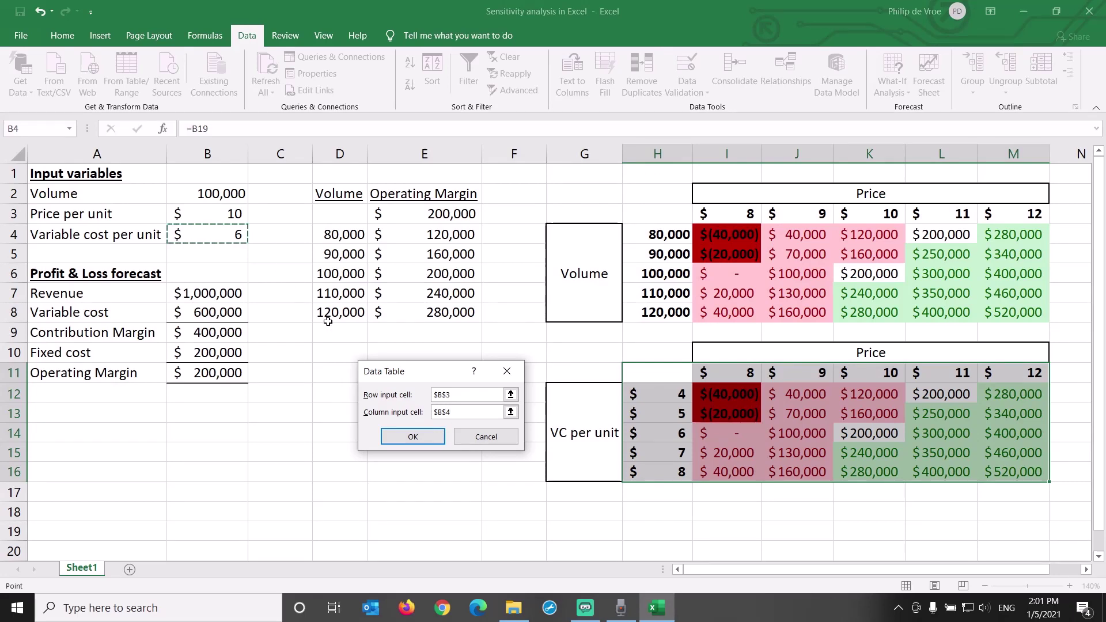
left_click(409, 438)
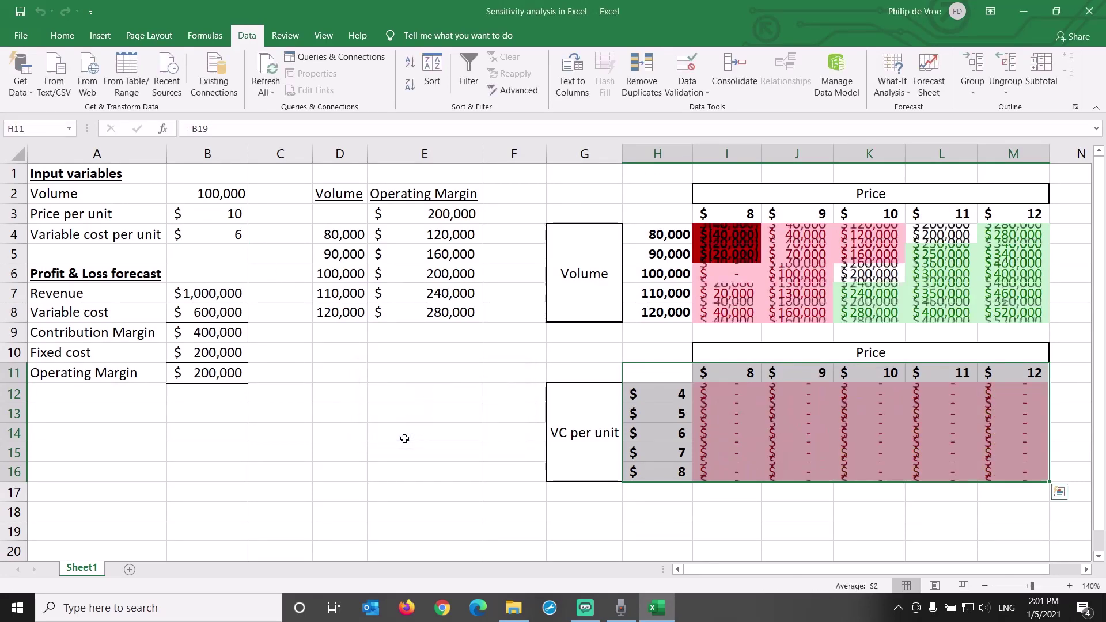
left_click(730, 393)
key("Down")
key("Right")
key("Down")
key("Right")
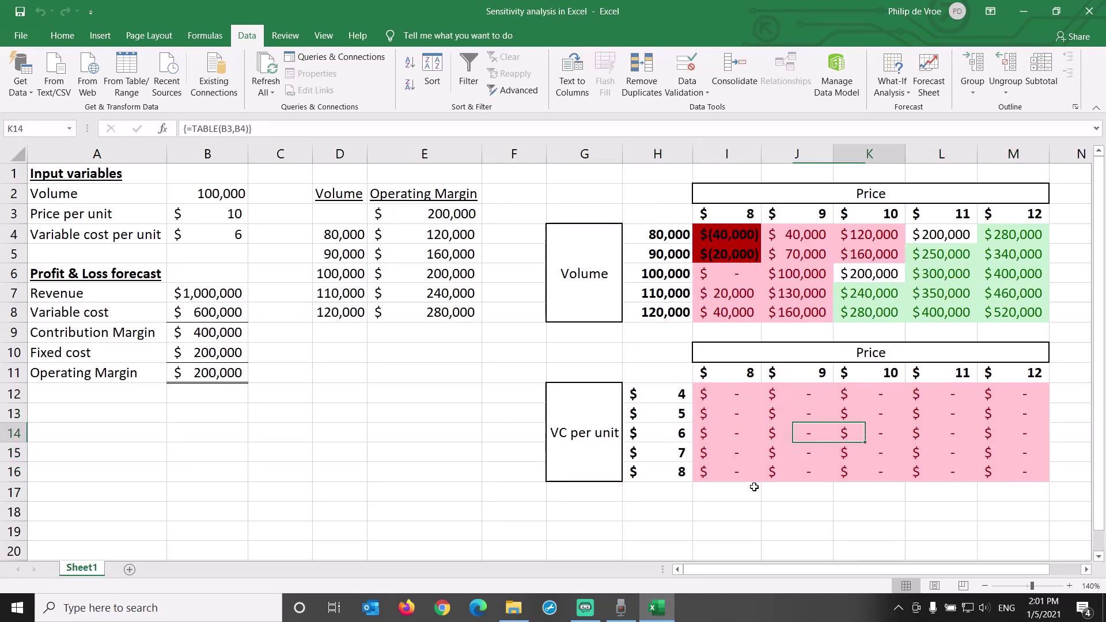
key("Down")
key("Right")
key("Down")
key("Right")
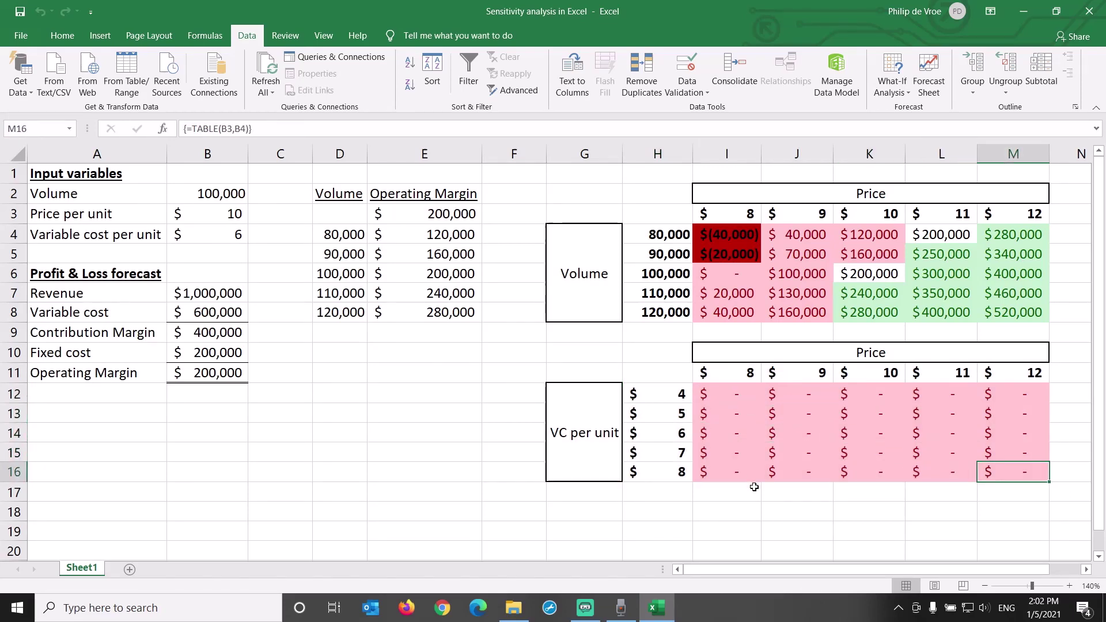
left_click_drag(741, 373, 1014, 373)
left_click_drag(678, 395, 686, 465)
left_click_drag(744, 375, 1015, 374)
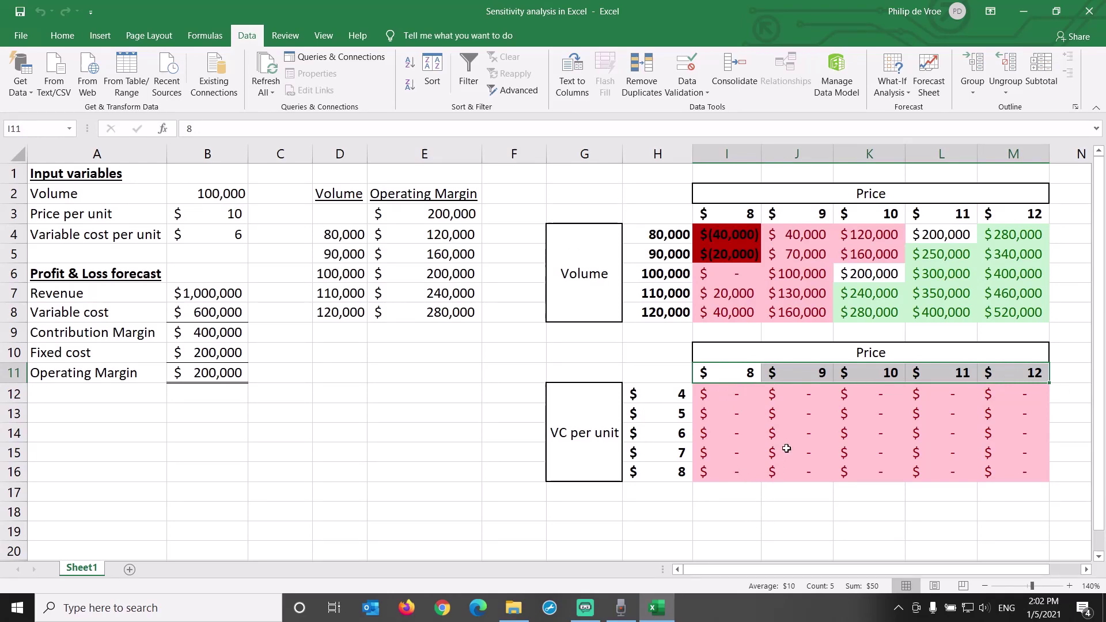
left_click(797, 433)
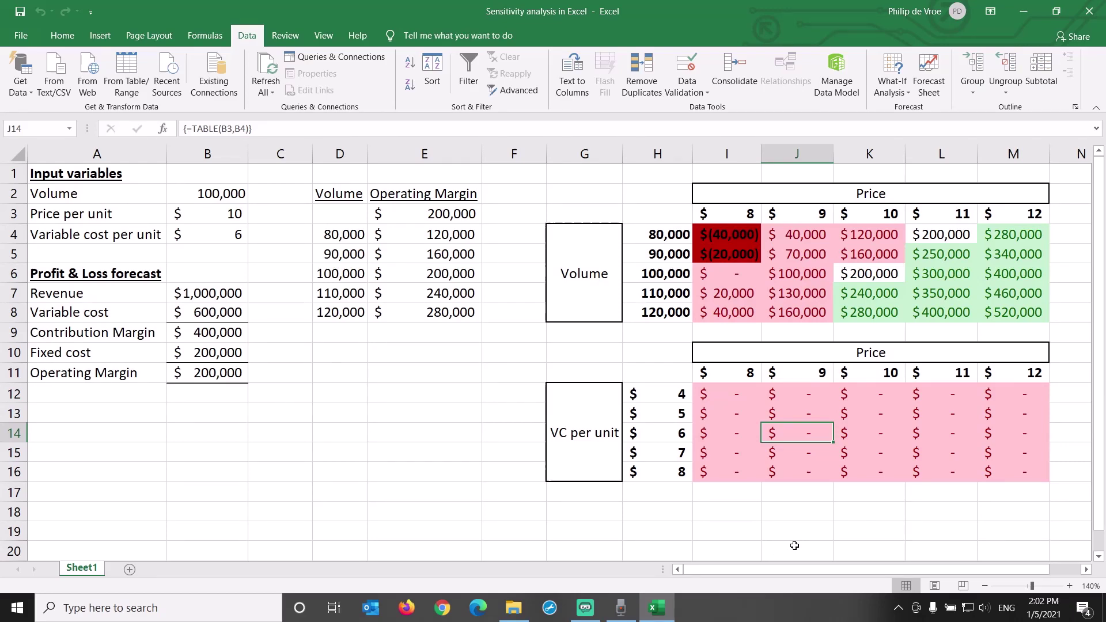
left_click(673, 394)
left_click_drag(706, 374, 1031, 373)
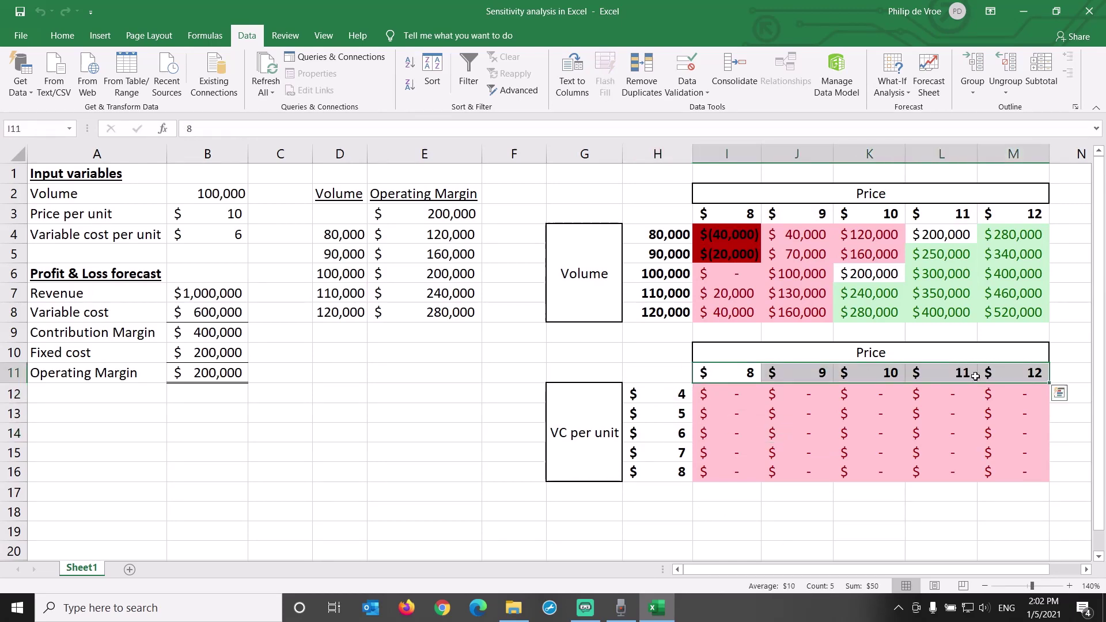
left_click_drag(674, 394, 673, 474)
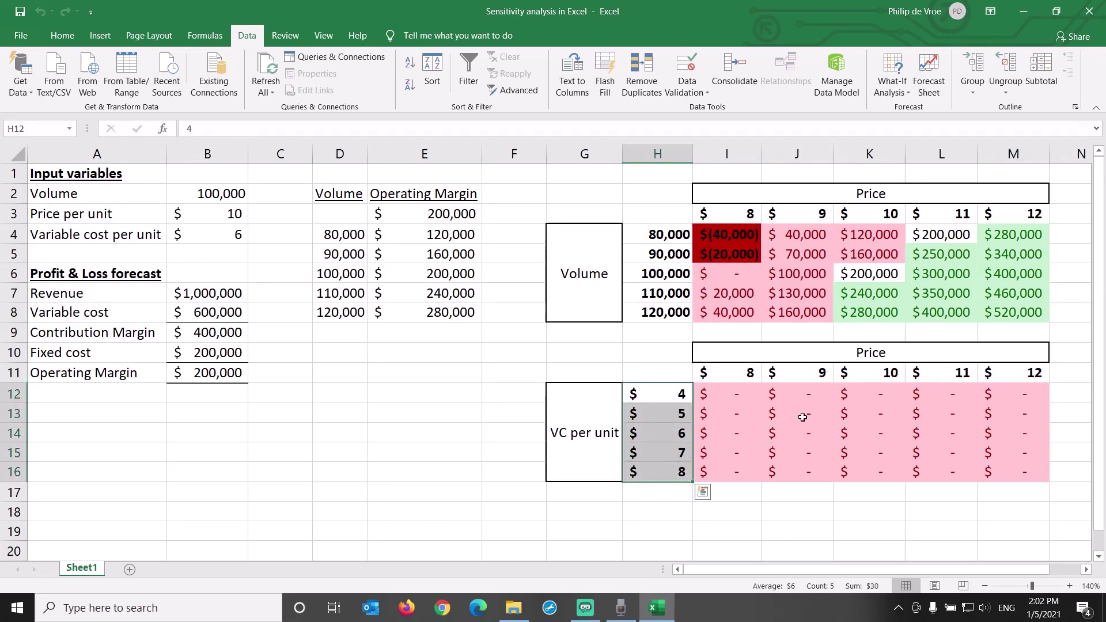
left_click(667, 375)
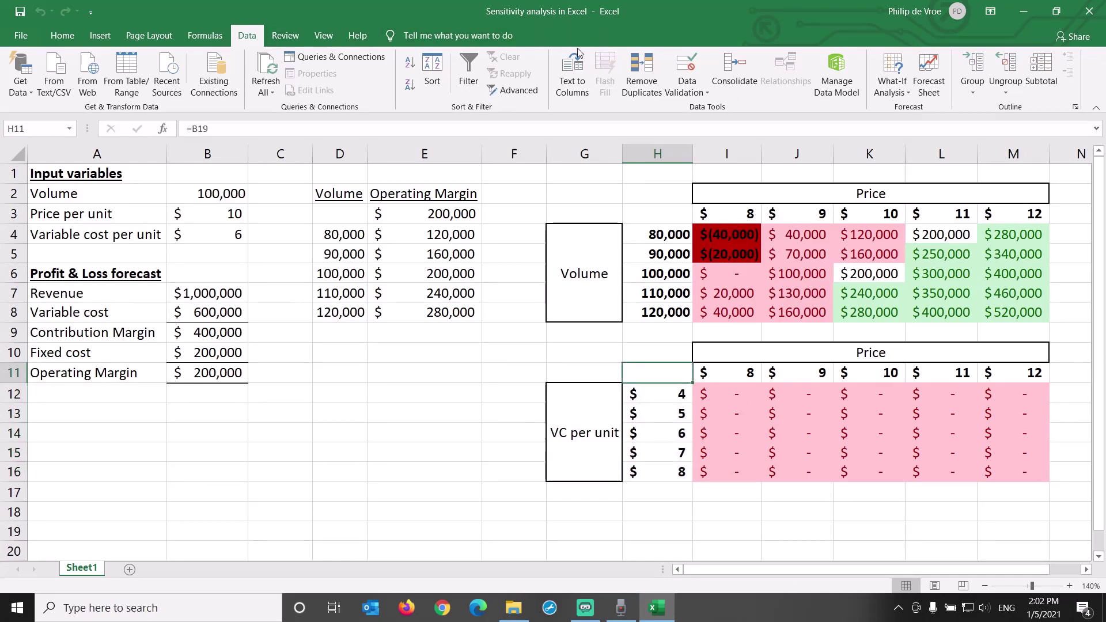
Trace precedents of the corner cells H11 and H3 to see their sources.
left_click(211, 37)
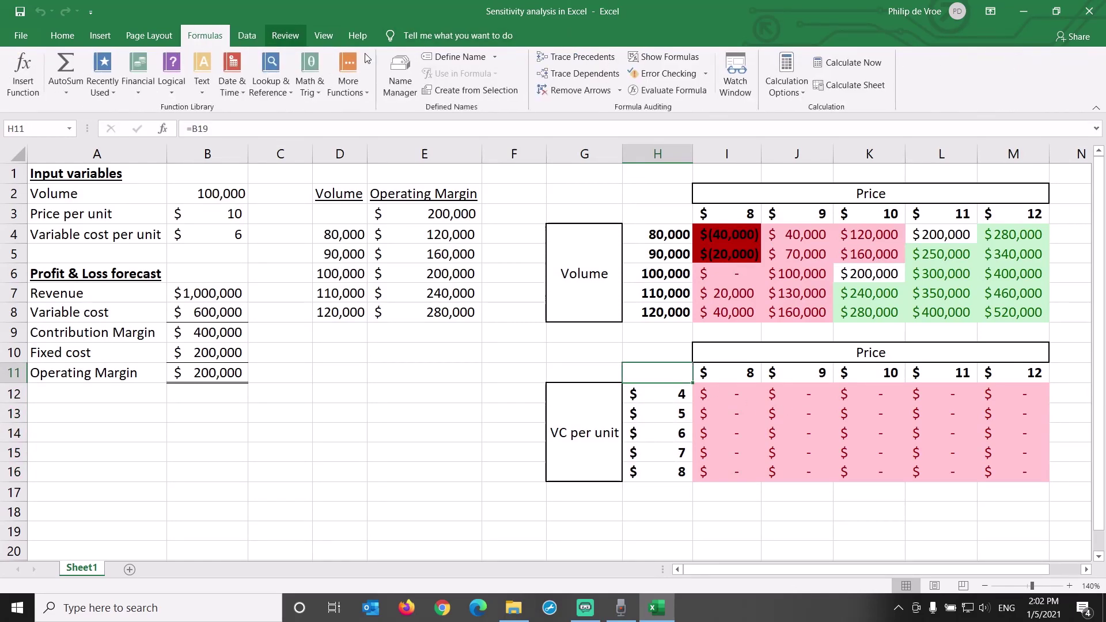
left_click(583, 58)
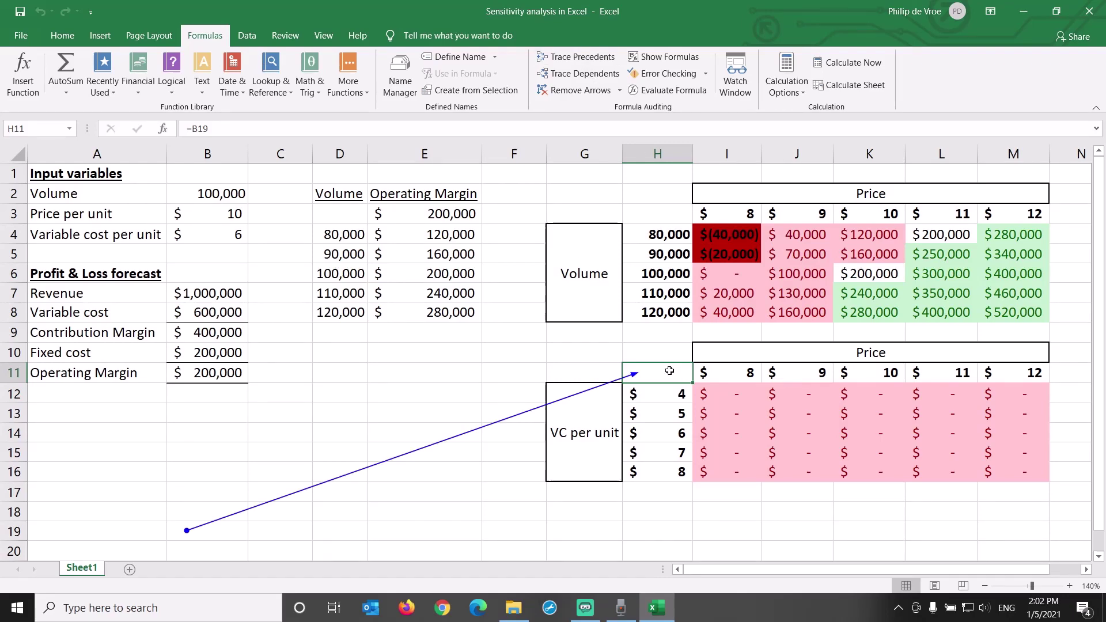
left_click(668, 214)
left_click(576, 57)
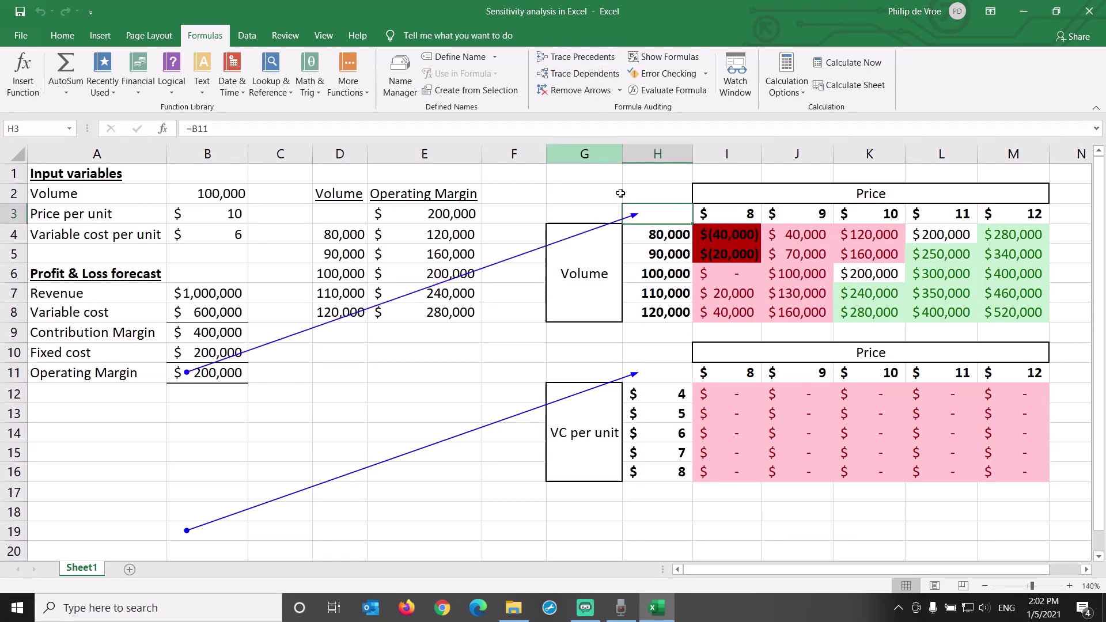
left_click(672, 374)
Give H11 an Automatic font colour and link it to the Operating Margin with =B11.
left_click(63, 35)
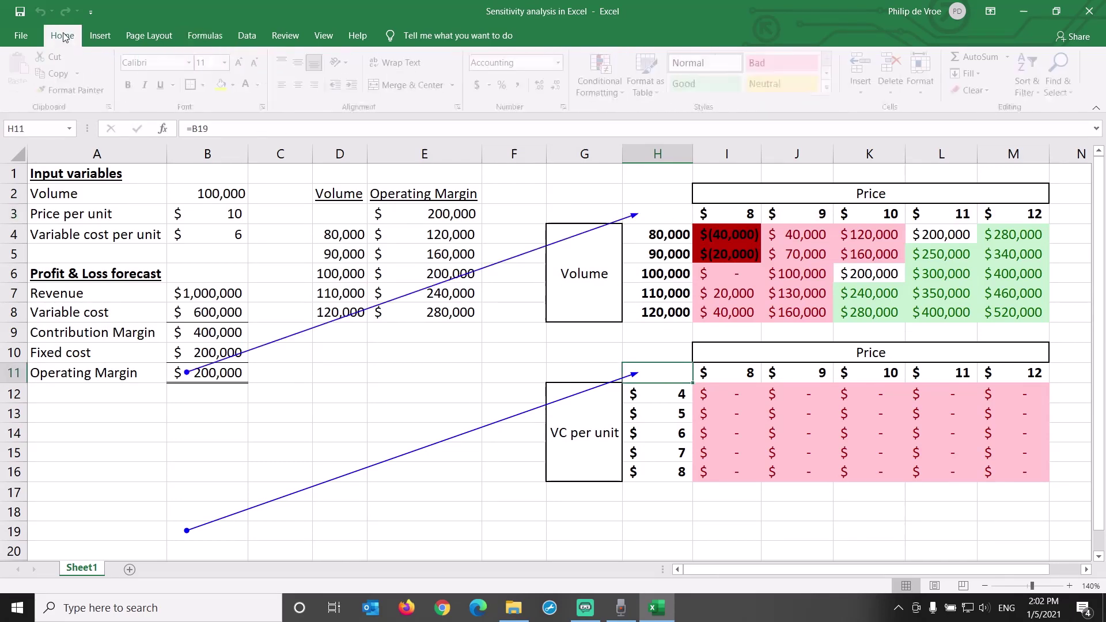
left_click(261, 86)
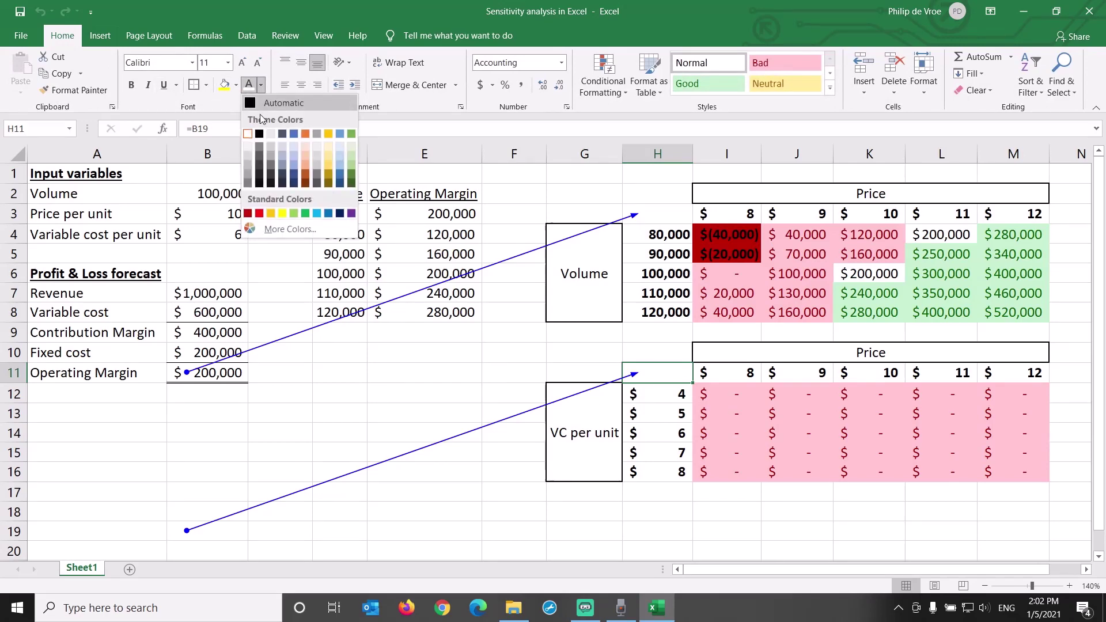
left_click(269, 105)
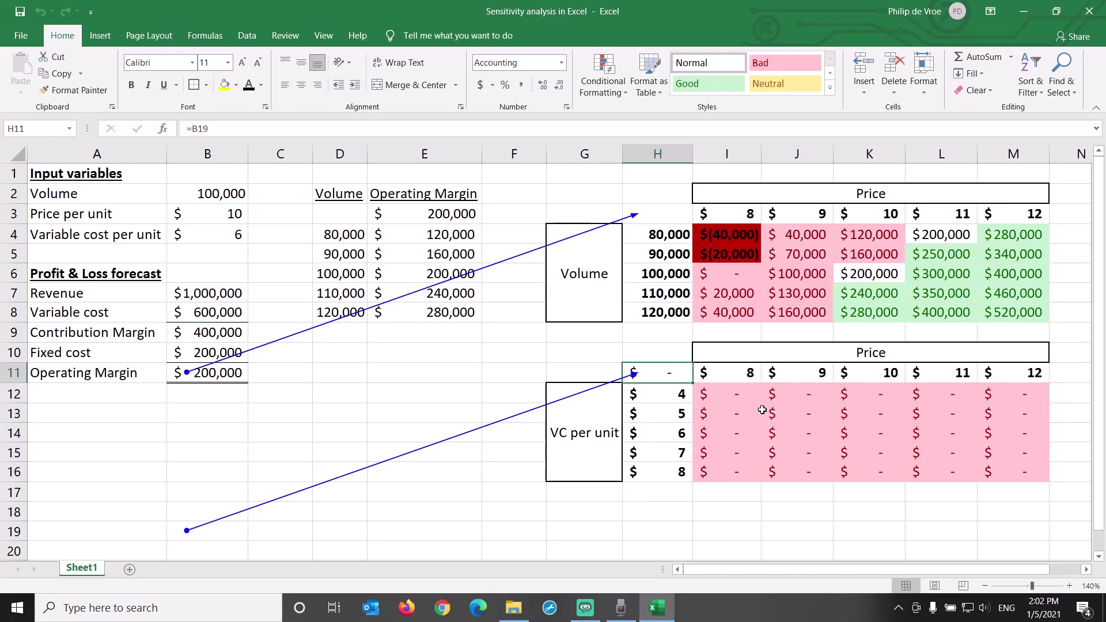
type("=")
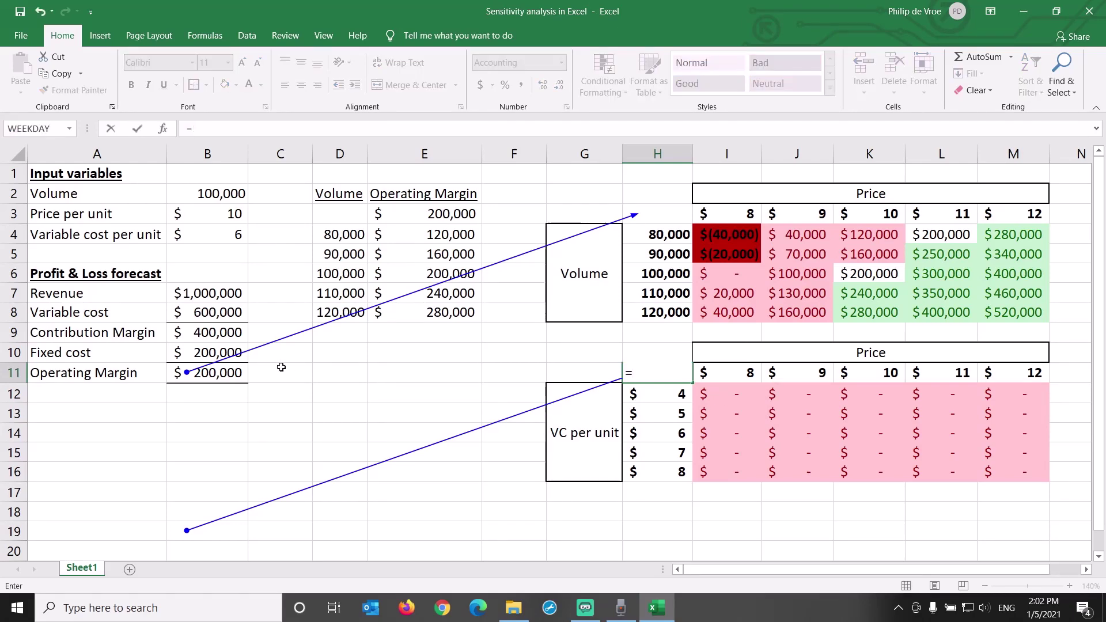
left_click(225, 372)
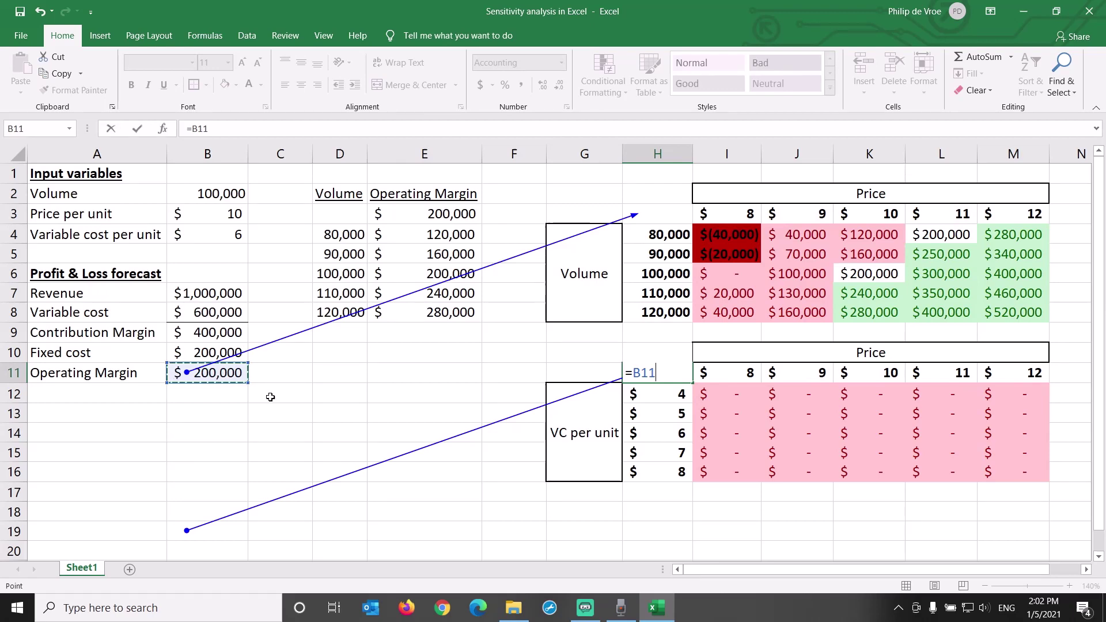
key("Return")
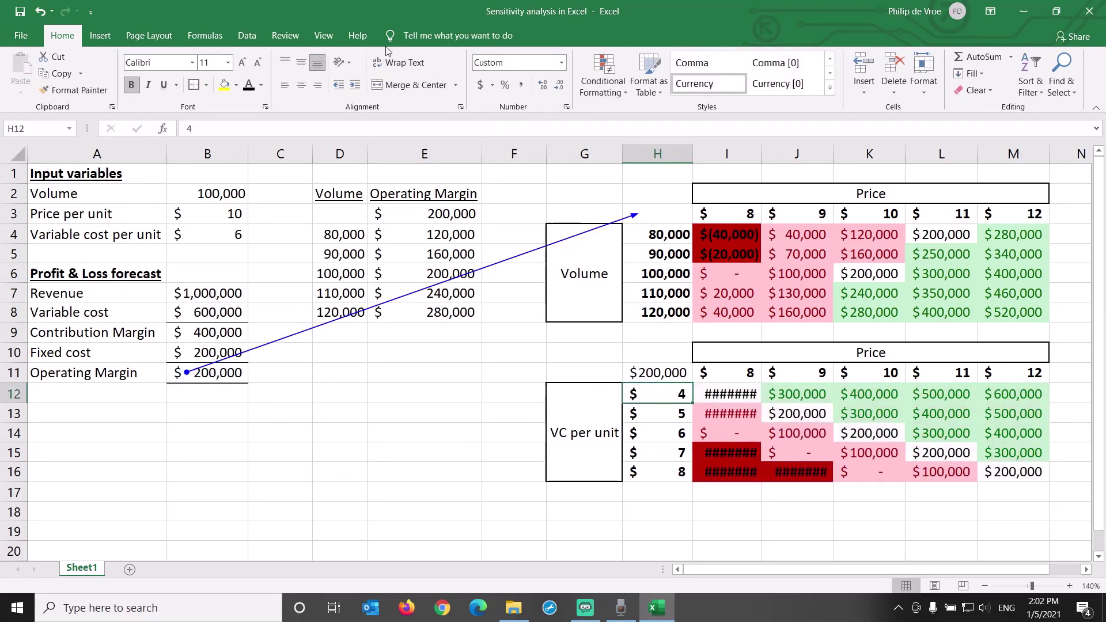
left_click(204, 35)
Toggle Show Formulas on and off, then remove the tracer arrows.
left_click(663, 58)
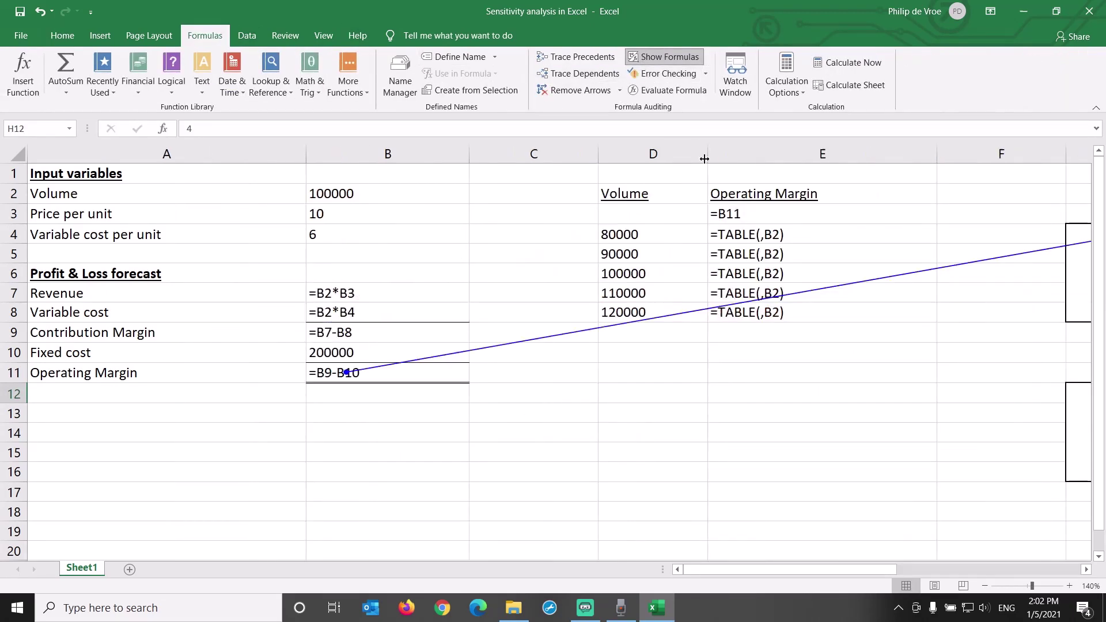
left_click(665, 57)
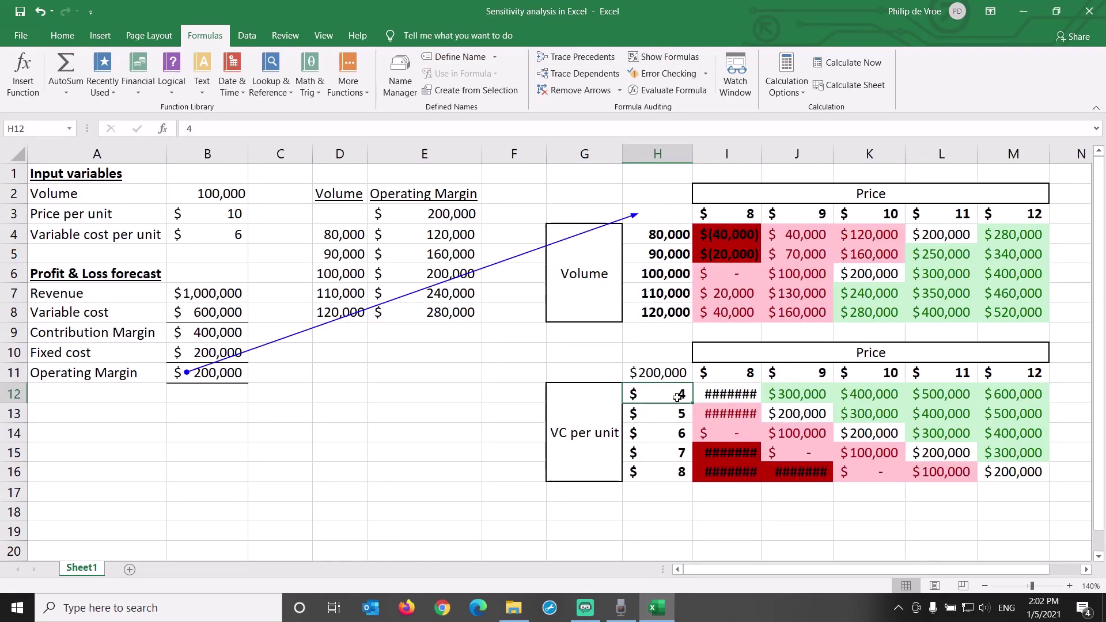
left_click(573, 90)
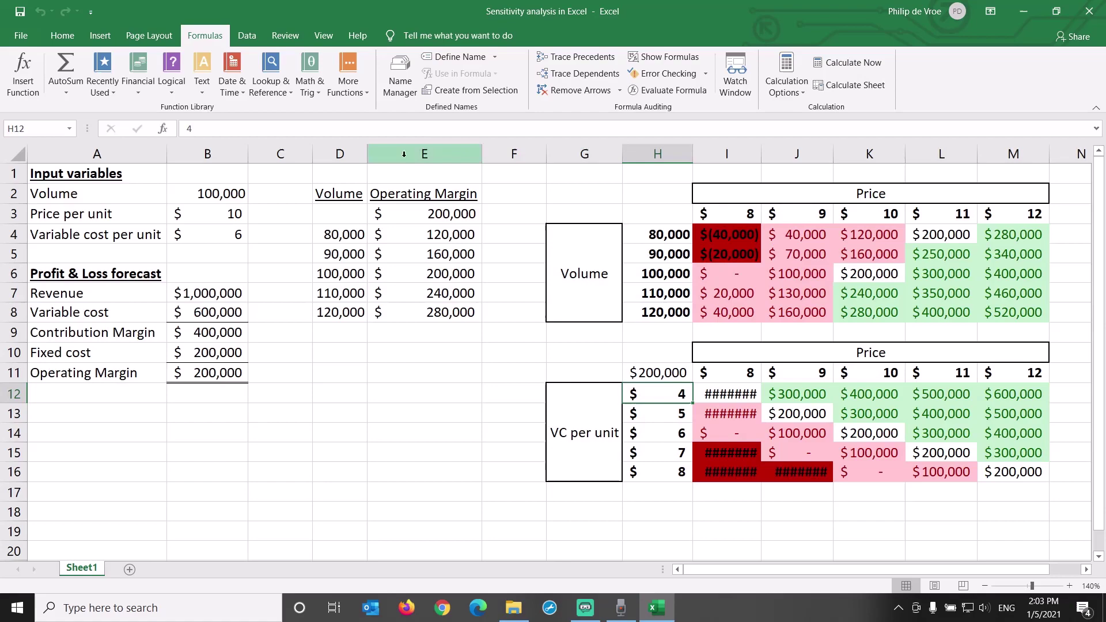
Keep Workbook Calculation set to Automatic in Excel Options > Formulas.
left_click(20, 36)
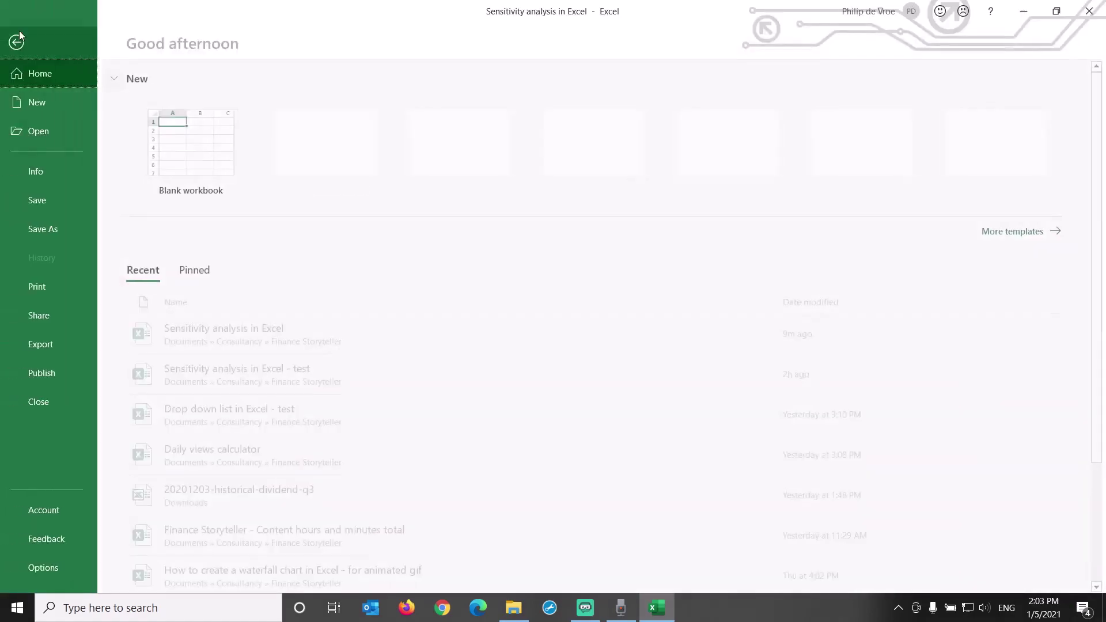
left_click(36, 568)
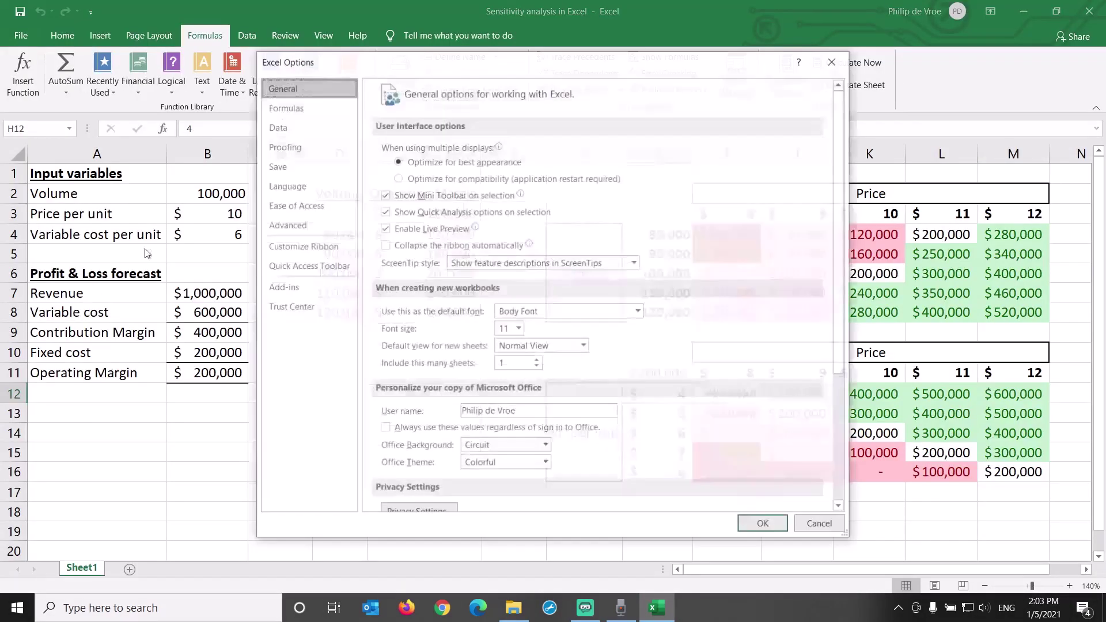
left_click(327, 109)
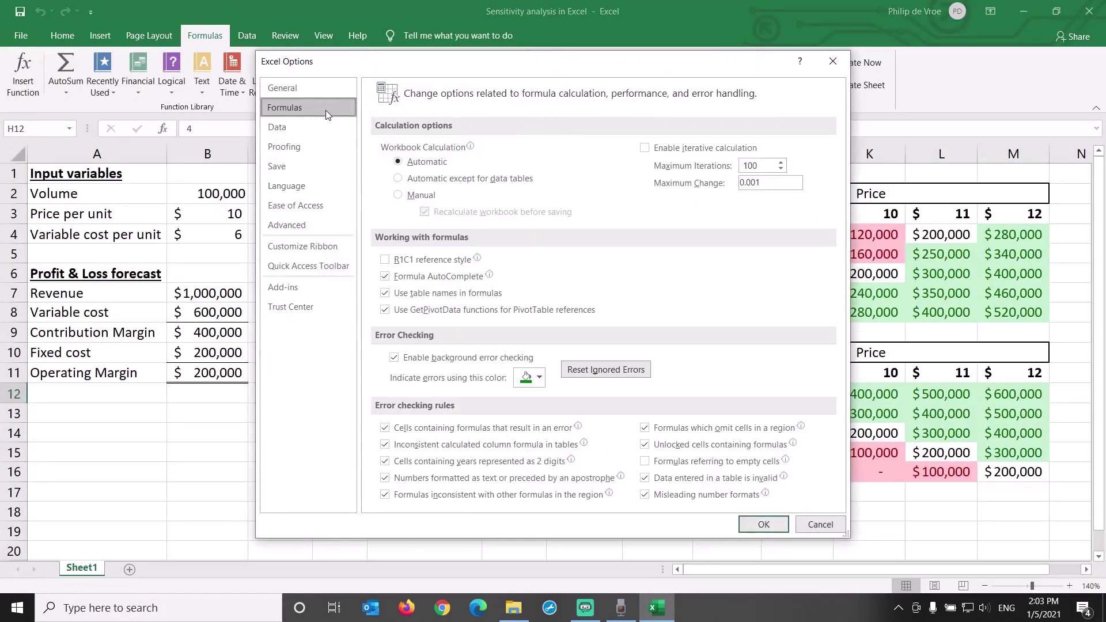
left_click(397, 178)
left_click(408, 167)
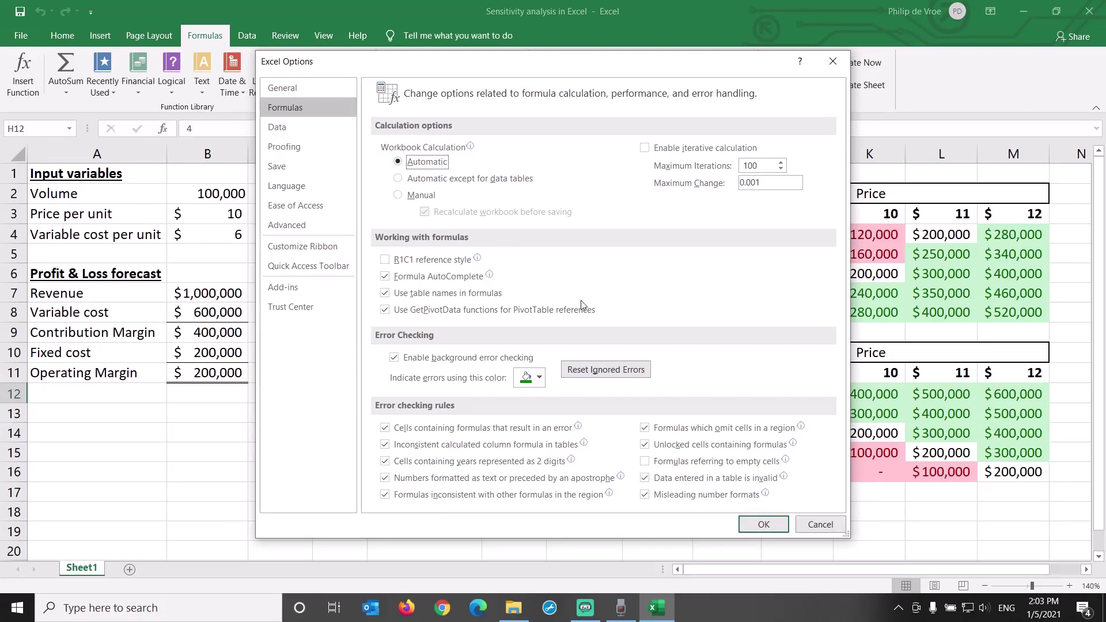
Close Excel Options and AutoFit the widths of columns G through M.
left_click(764, 524)
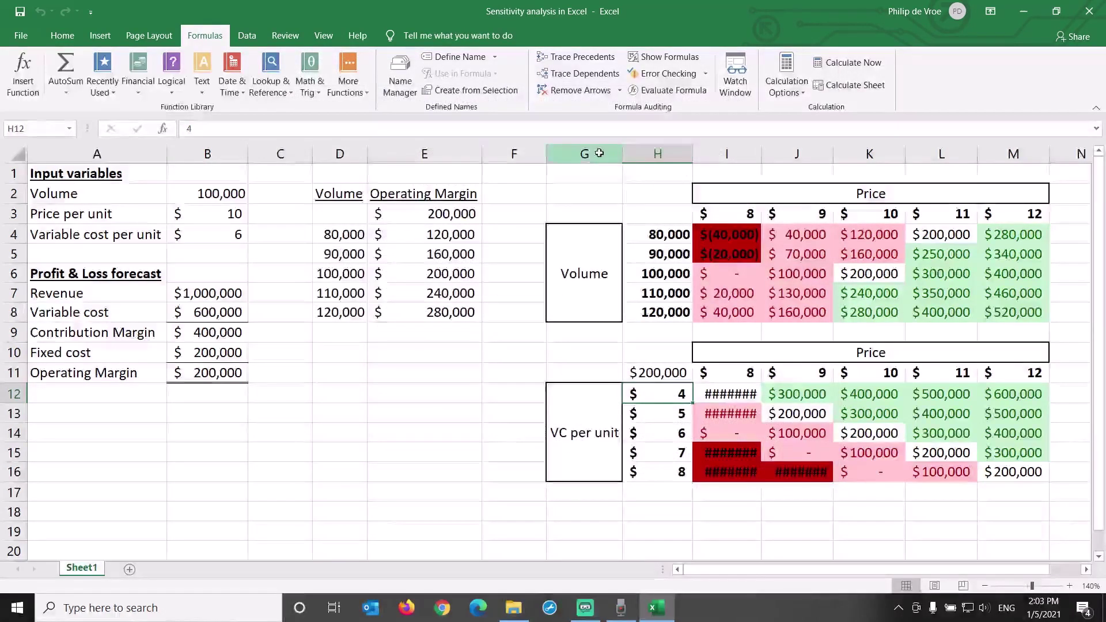
left_click_drag(599, 153, 1026, 154)
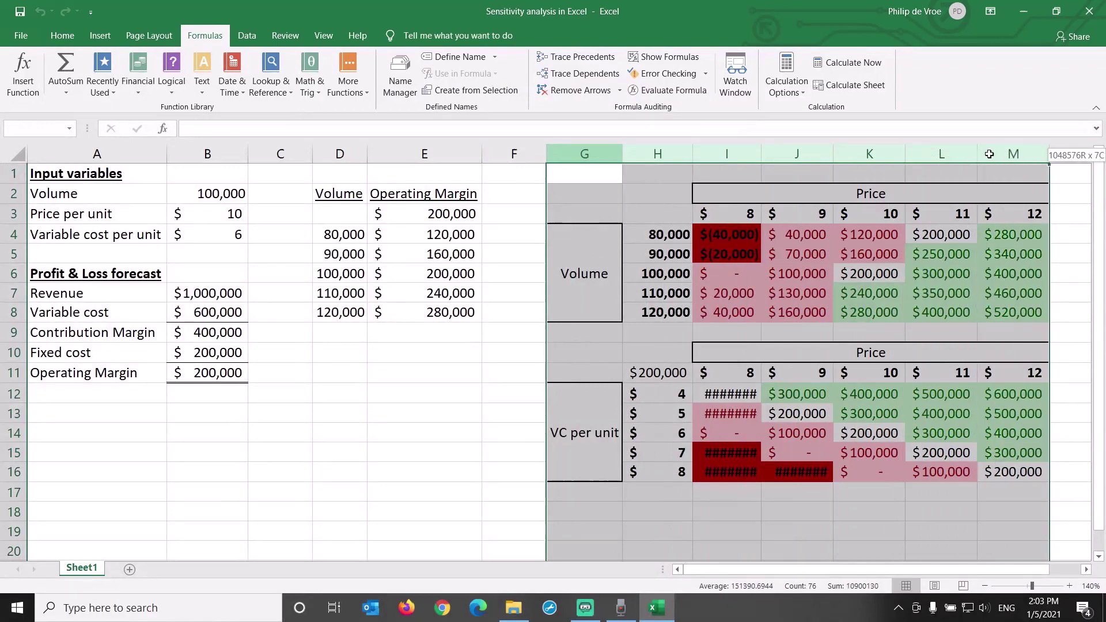
double_click(622, 153)
Check margins across the variable-cost table, including the largest loss at VC 8, price 8.
left_click(729, 398)
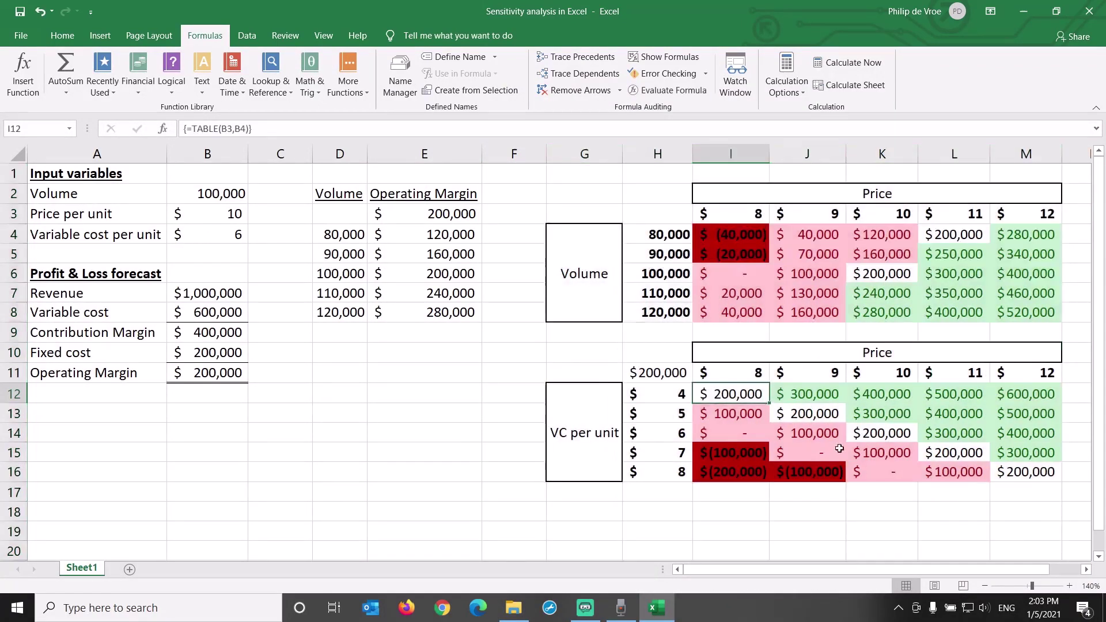
left_click(830, 420)
left_click(870, 433)
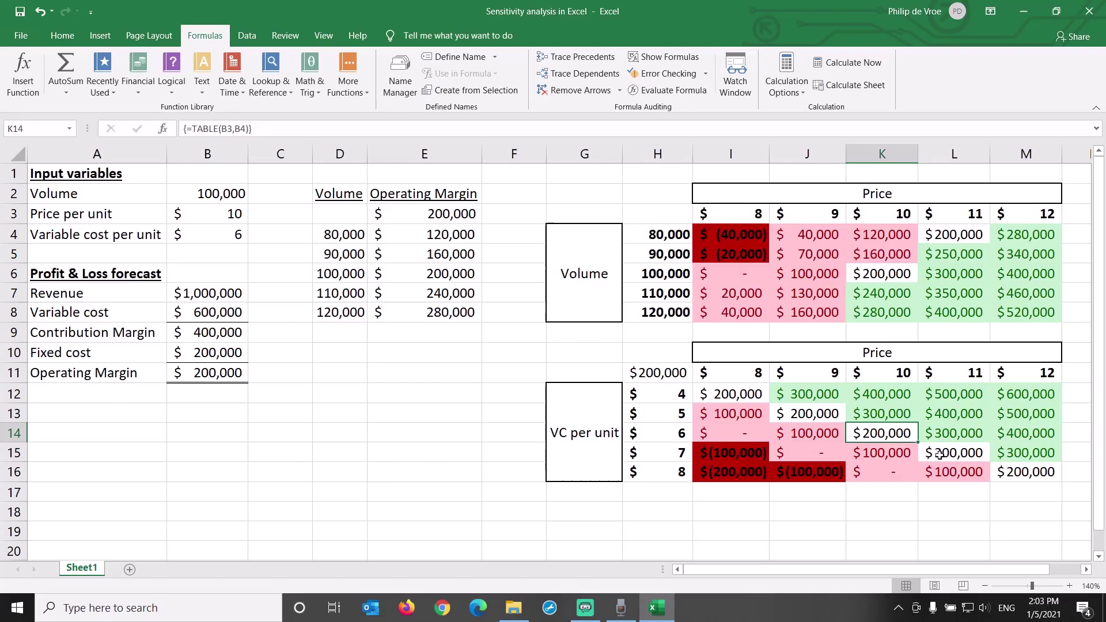
left_click(945, 456)
left_click(1012, 470)
left_click(967, 452)
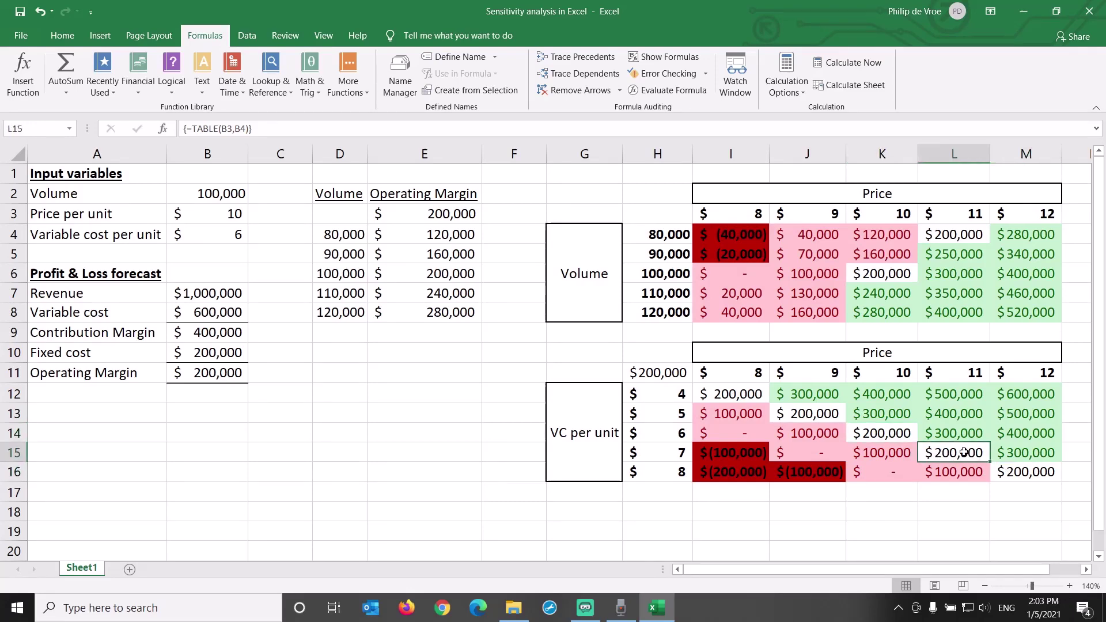
left_click(896, 433)
left_click(828, 412)
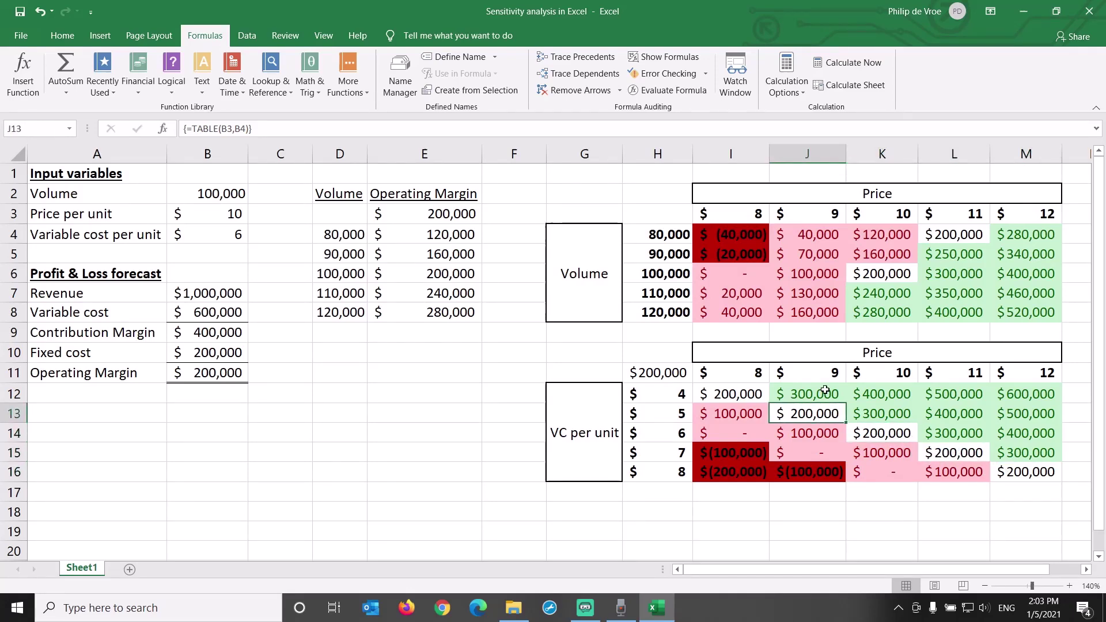
left_click(826, 391)
key("Right")
key("Right")
key("Right")
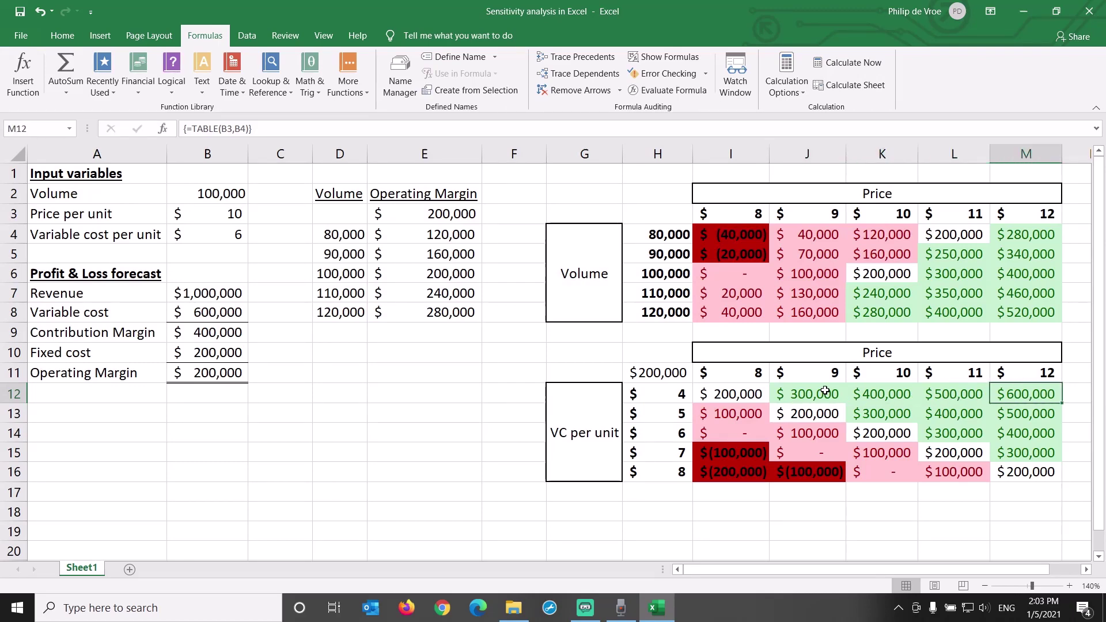
left_click(1018, 457)
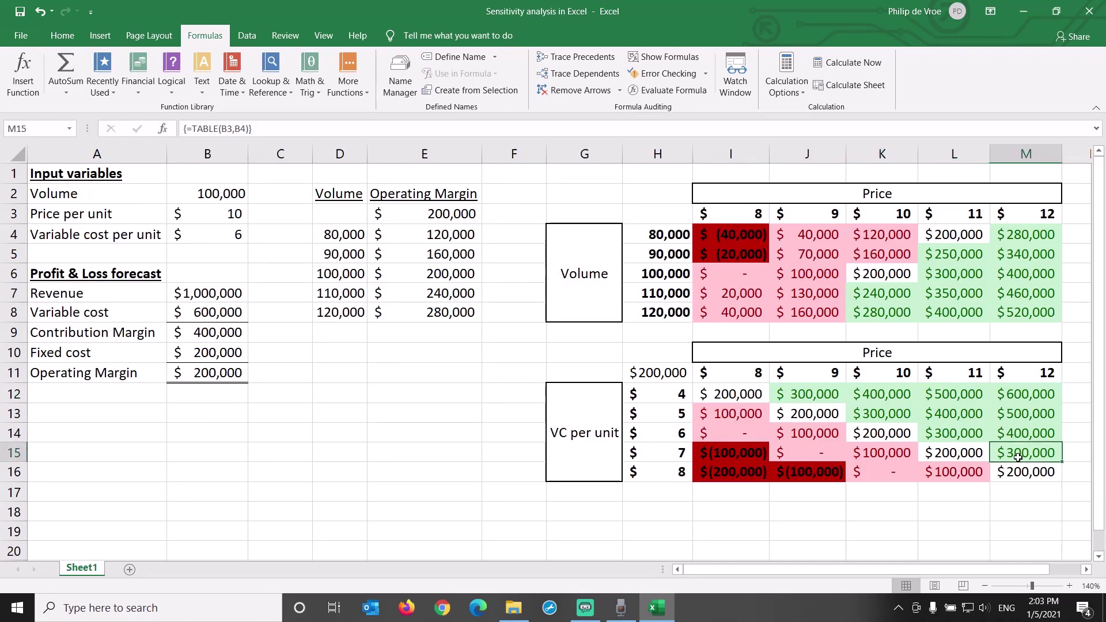
key("Up")
key("Up")
key("Up")
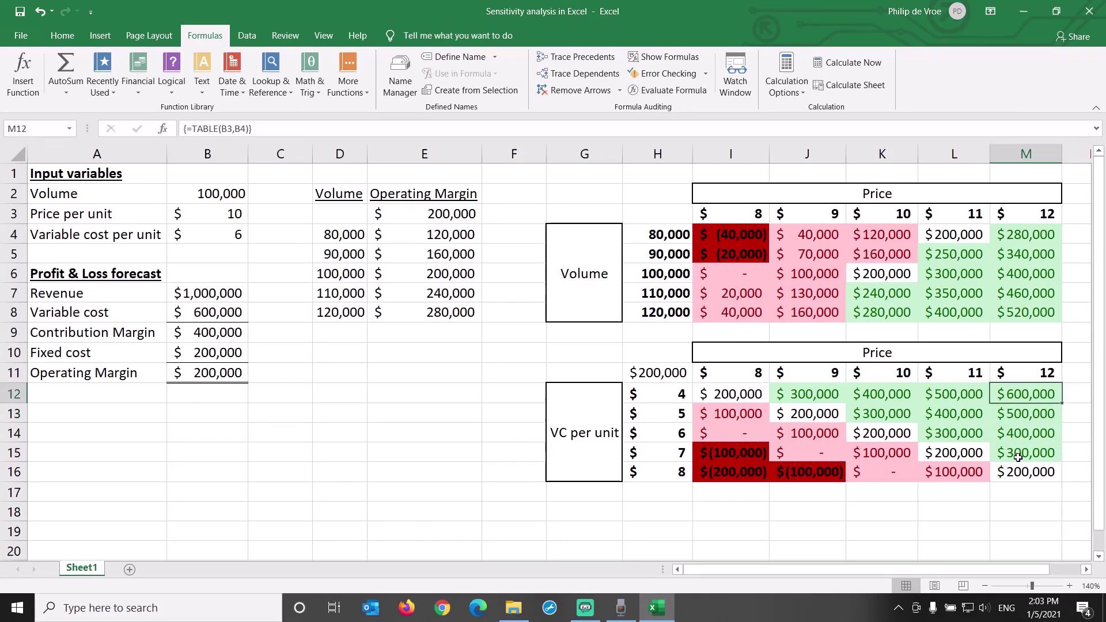
left_click(879, 427)
key("Left")
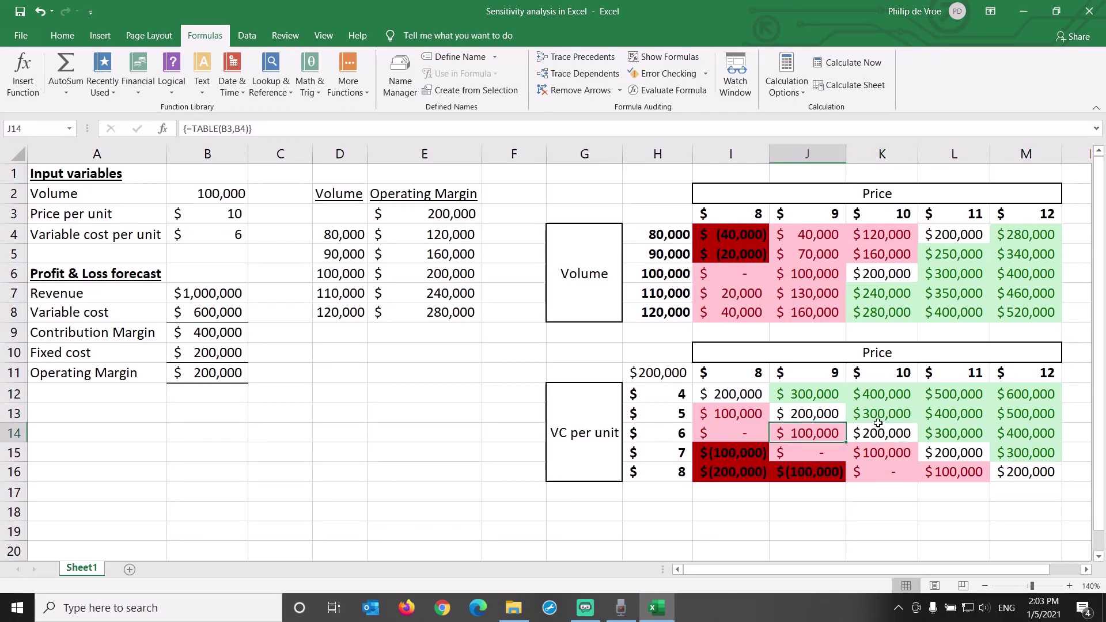
key("Down")
key("Left")
key("Down")
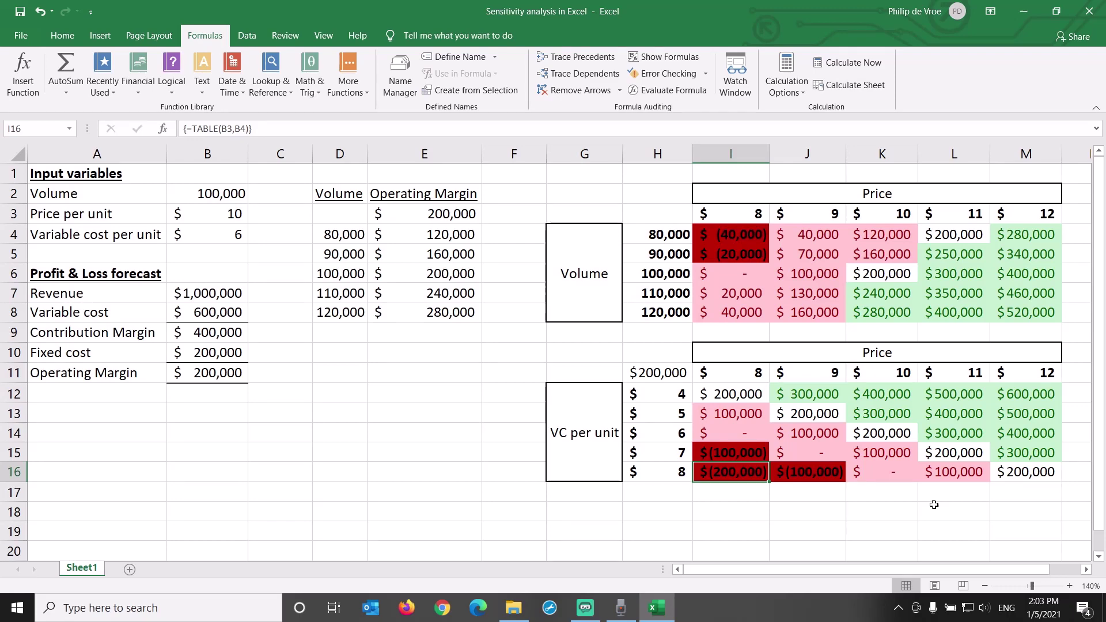
left_click(608, 513)
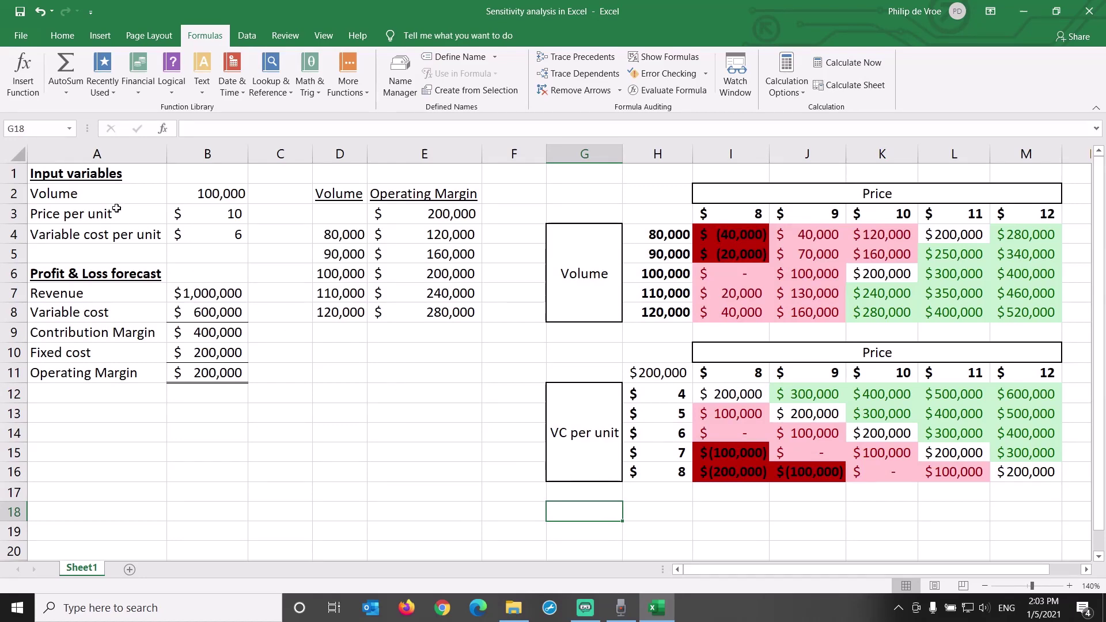
Select the Volume, Variable cost per unit and Operating Margin rows, then open What-If Analysis.
left_click_drag(111, 193, 173, 194)
left_click_drag(134, 236, 192, 244, "ctrl")
left_click_drag(142, 373, 197, 374, "ctrl")
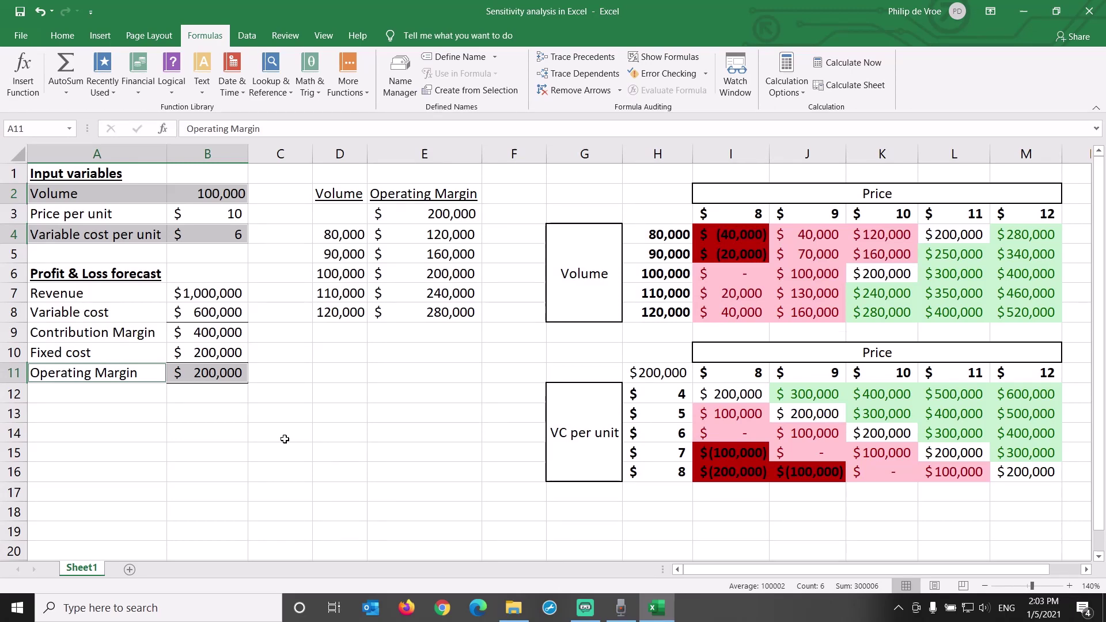
left_click(234, 37)
left_click(909, 94)
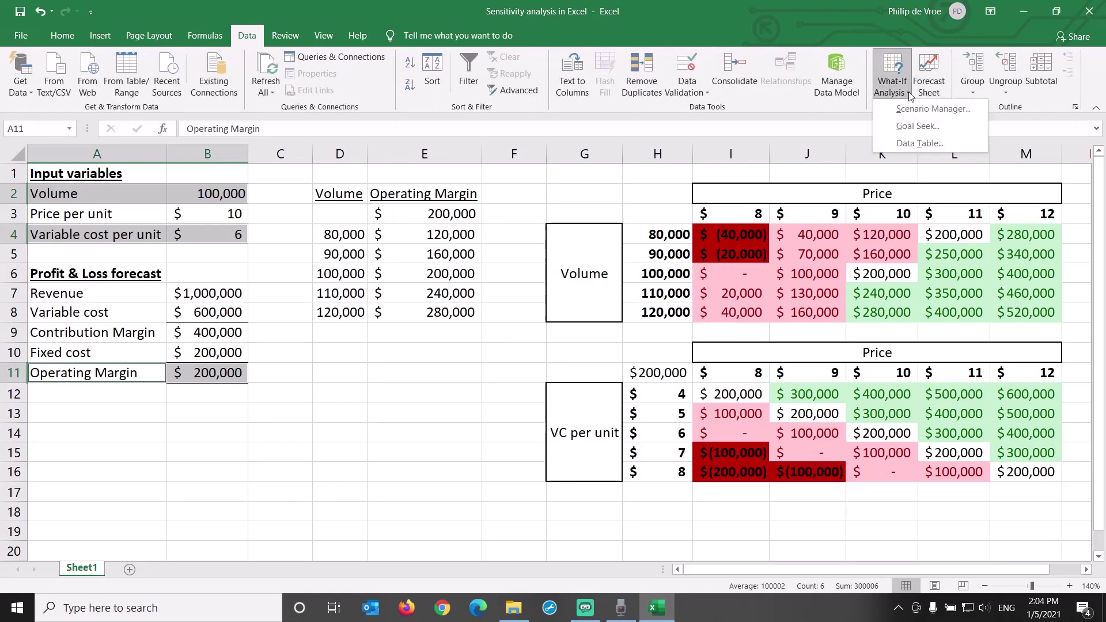